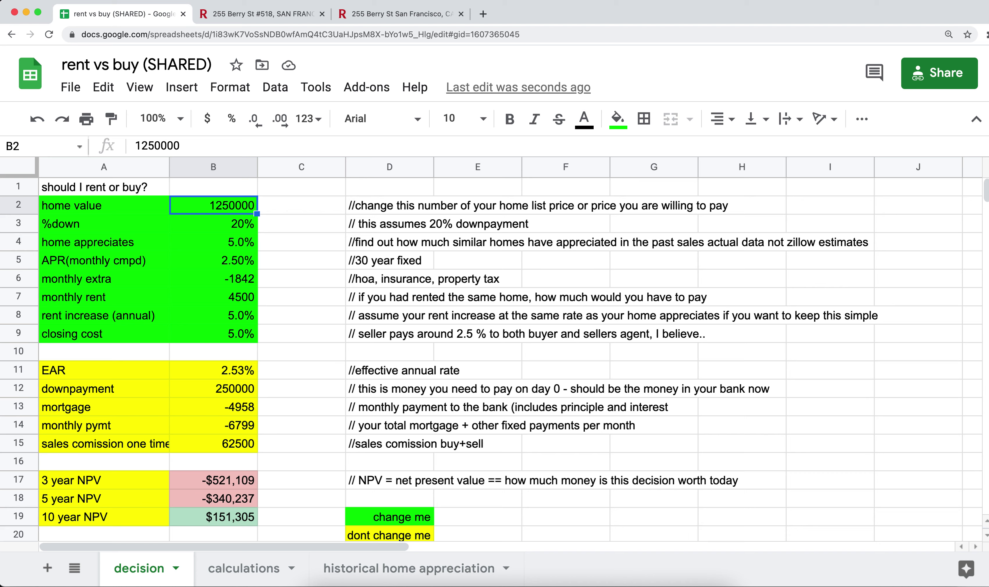
Review the %down, home appreciation, APR, monthly extra and monthly rent inputs
left_click(213, 224)
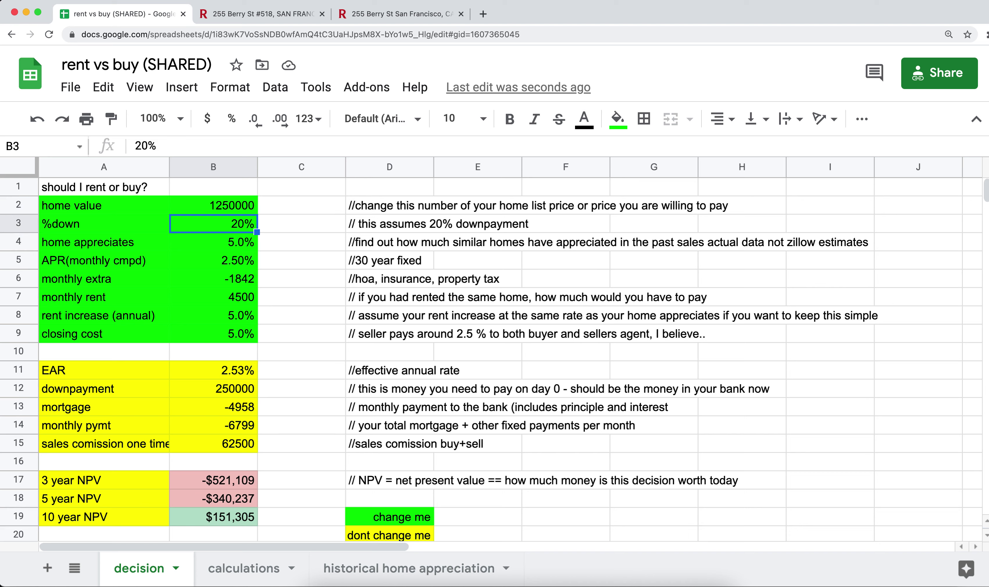
left_click(214, 242)
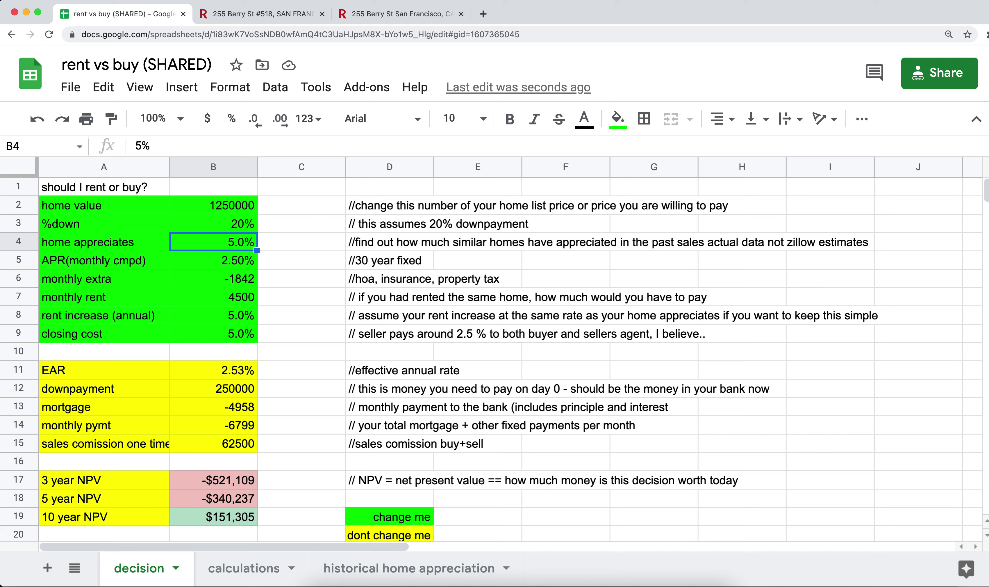
left_click(213, 260)
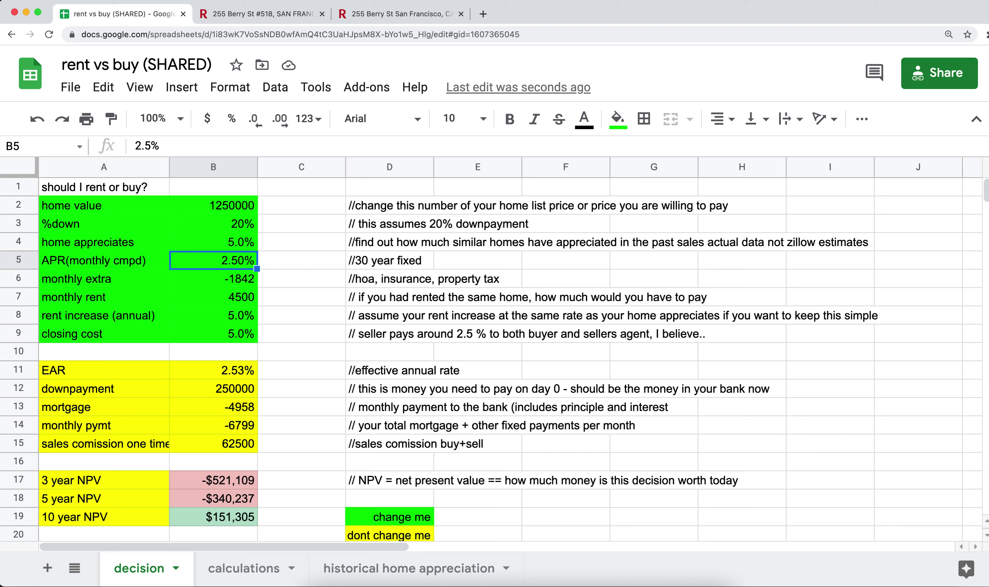
left_click(213, 279)
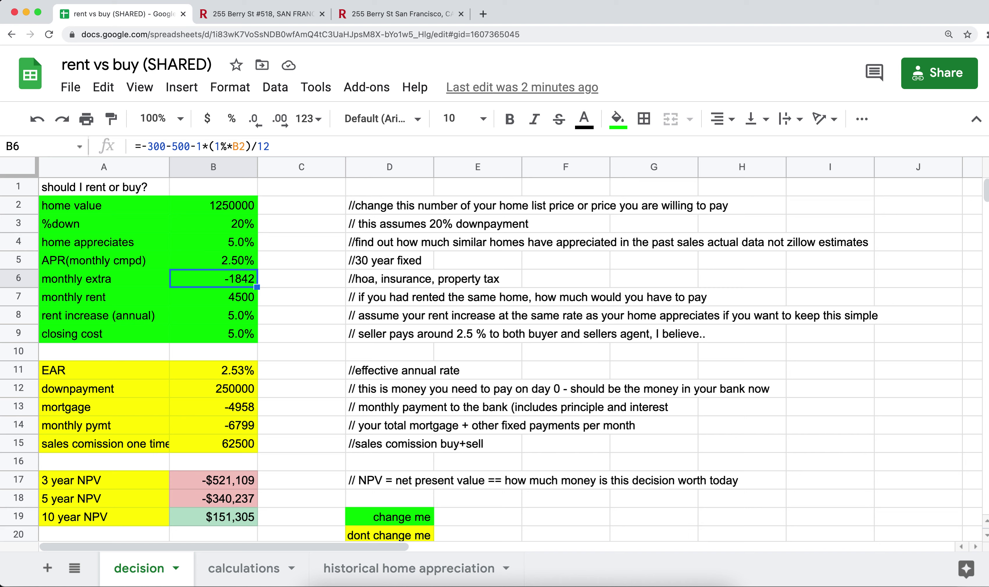
left_click(213, 297)
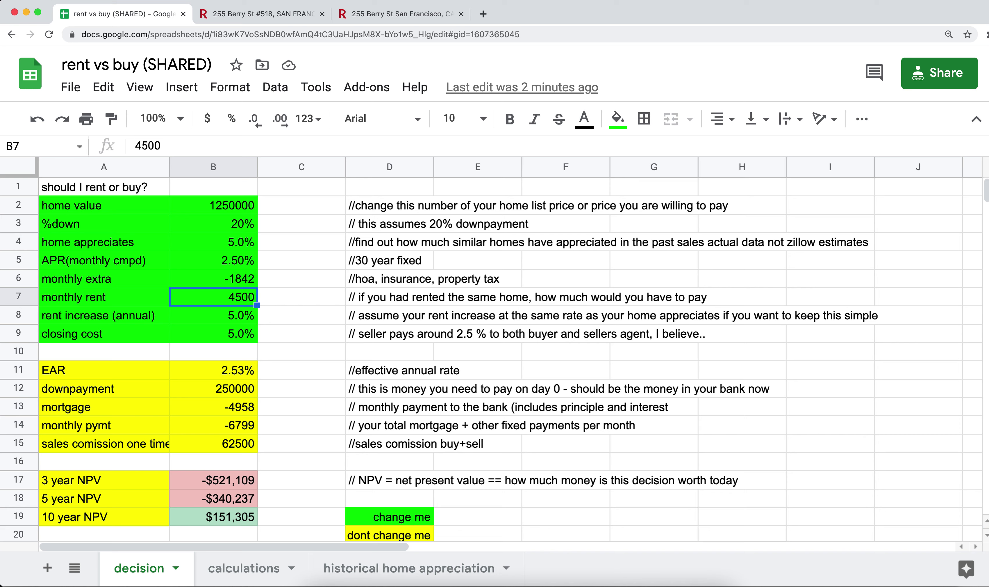
key("Down")
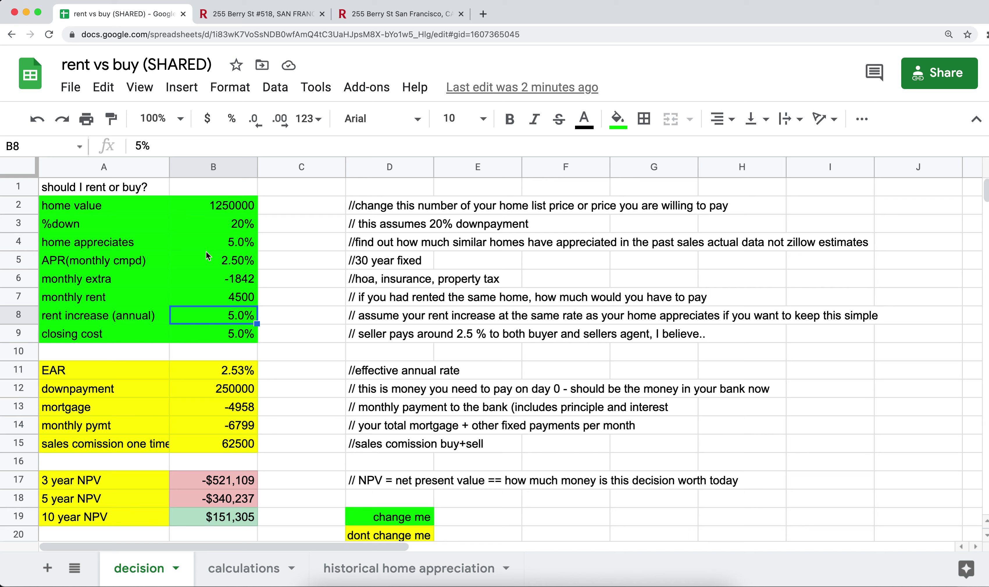
Compare the home appreciation, rent increase, closing cost and home value inputs
left_click(214, 240)
left_click(215, 317)
left_click(227, 237)
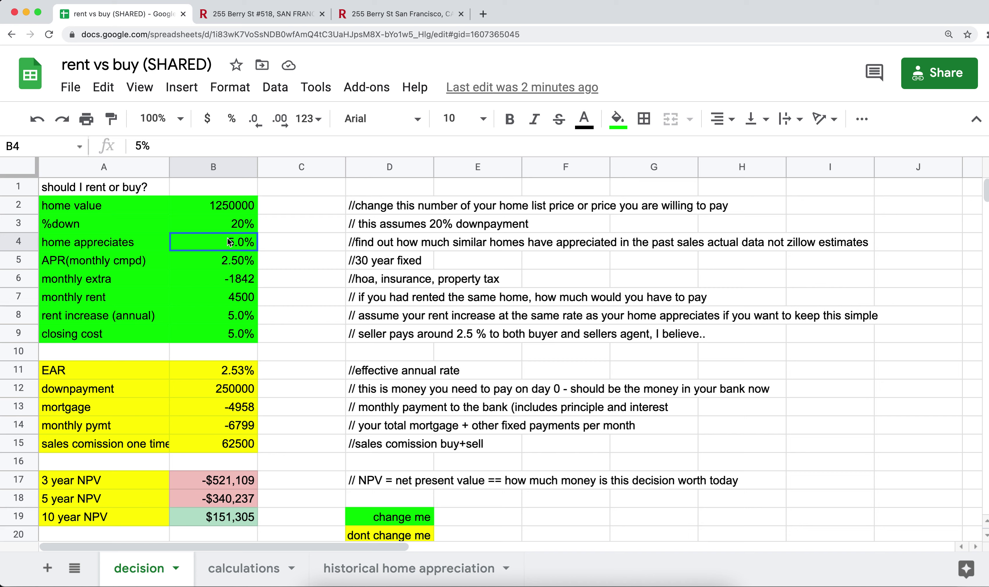
left_click(215, 336)
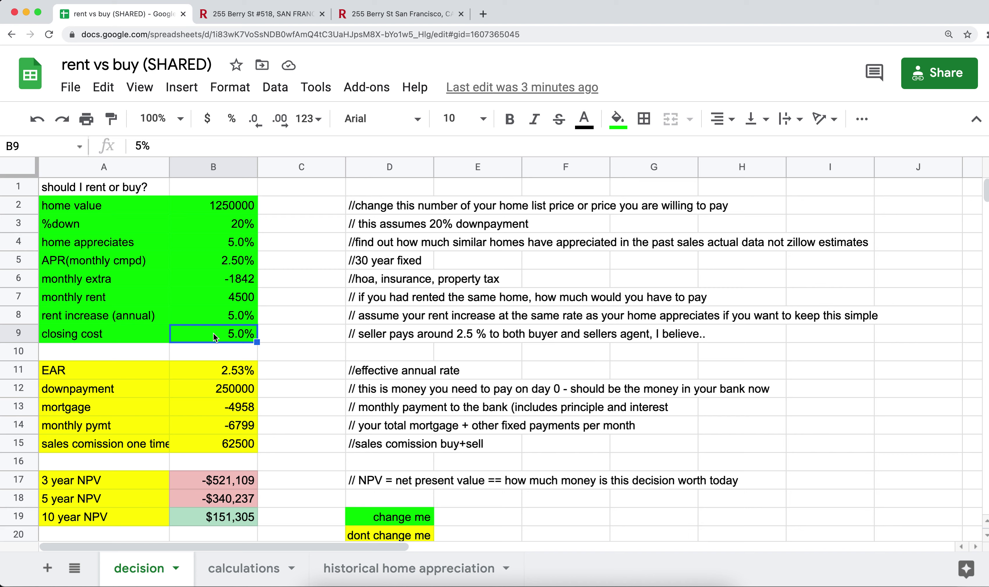
left_click(229, 209)
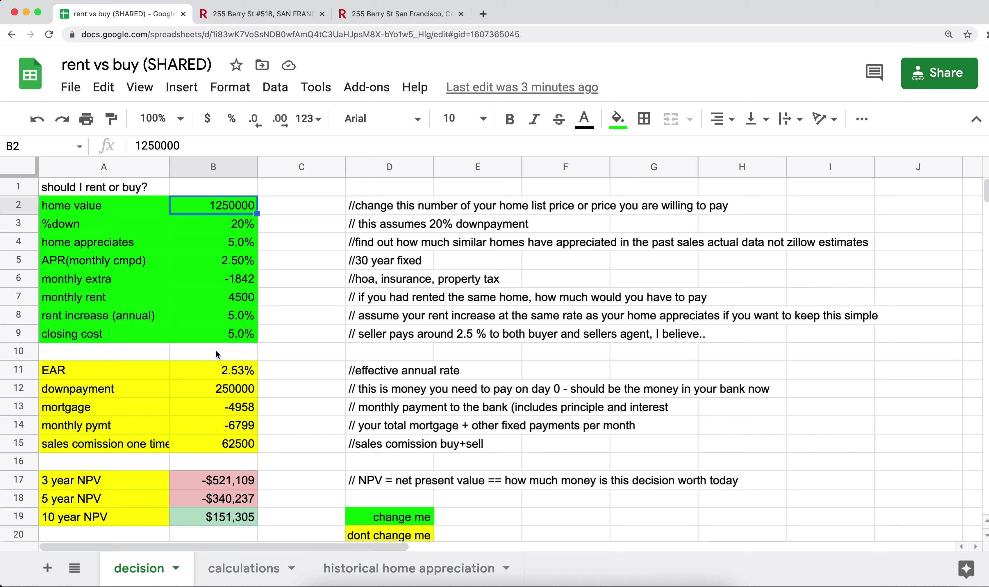
left_click(225, 338)
left_click(226, 211)
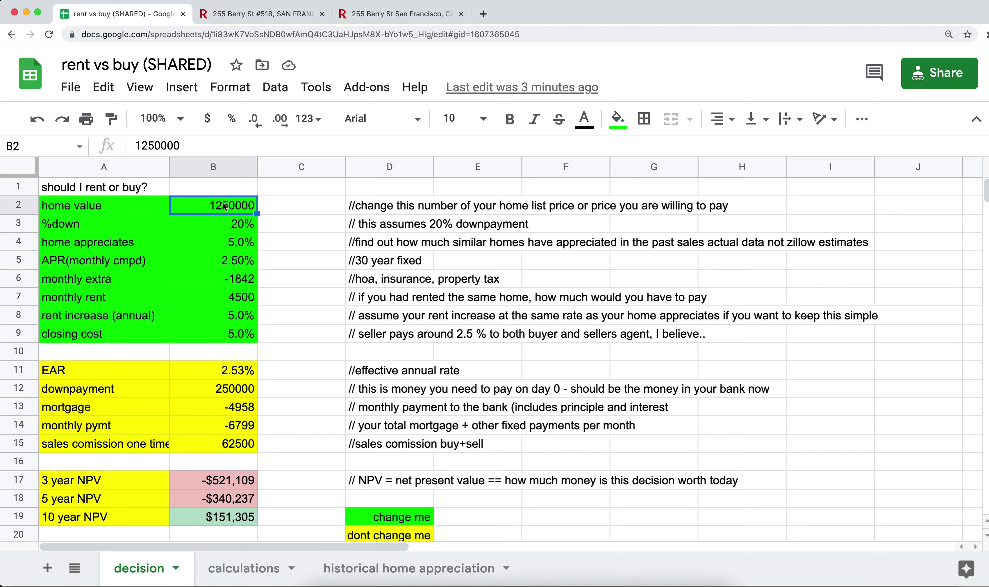
left_click(216, 336)
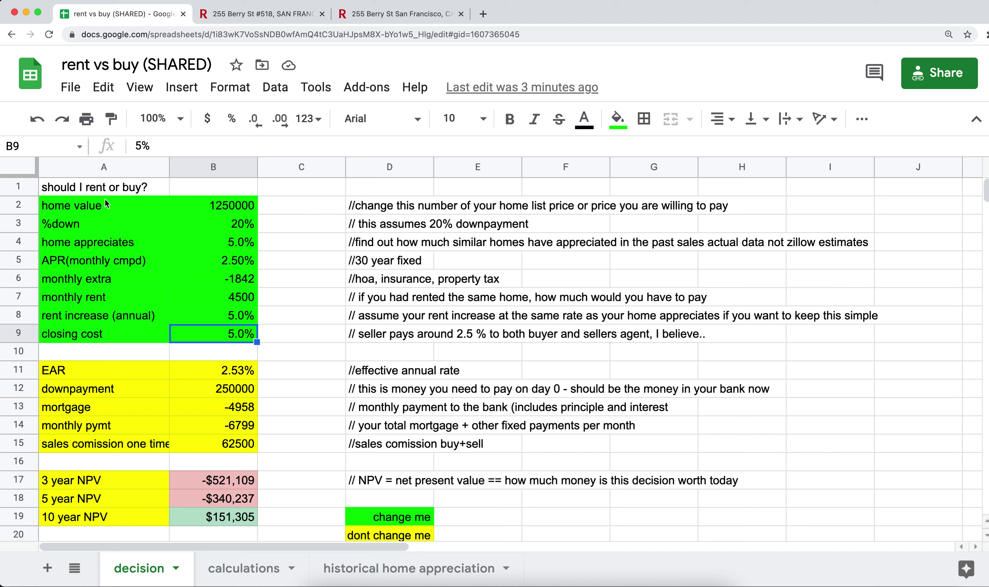
Select the green input rows and the 3-year NPV, then step through home value, %down and appreciation
left_click_drag(106, 202, 199, 335)
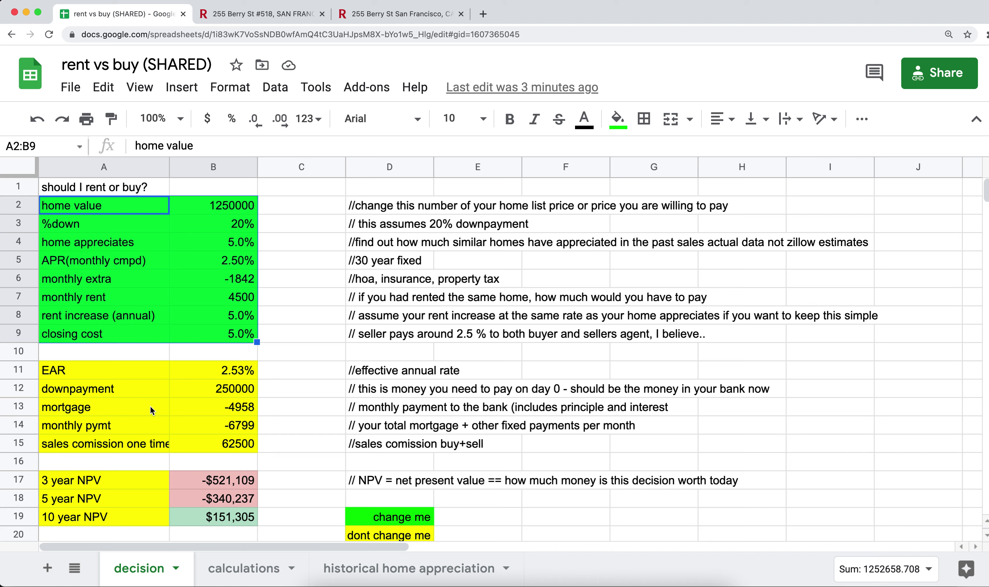
left_click(93, 484)
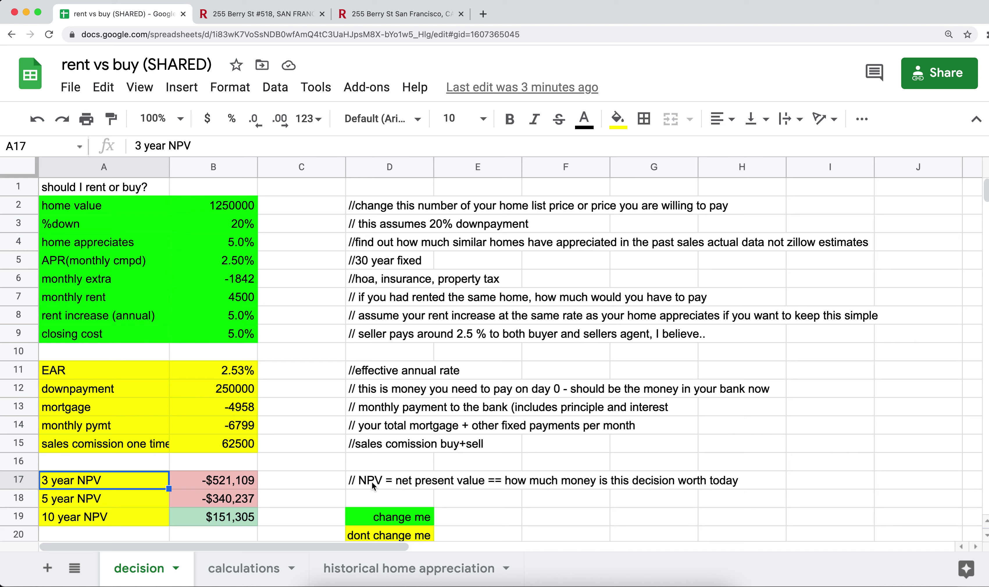
left_click(236, 206)
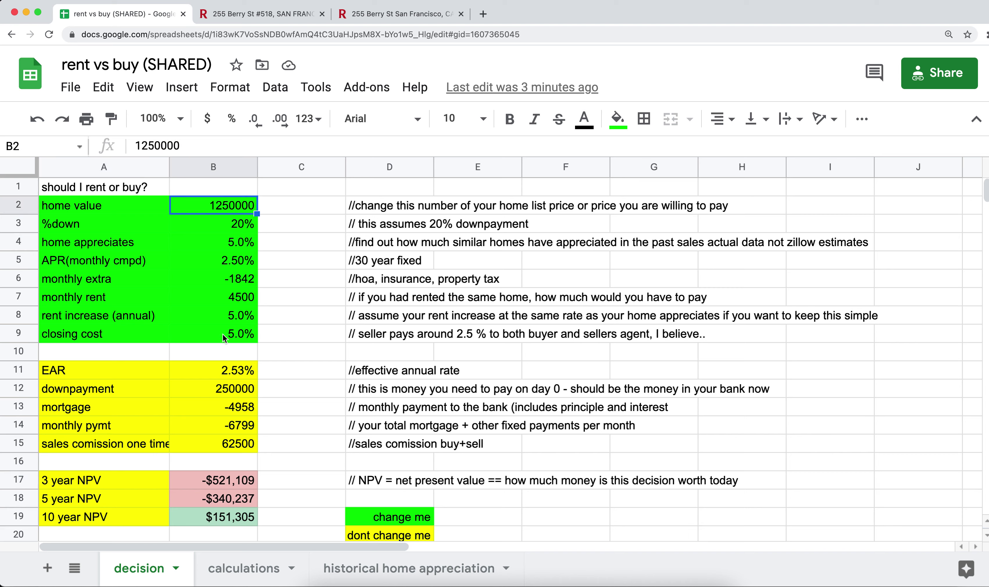
left_click(225, 339, "shift")
left_click(226, 210)
key("Down")
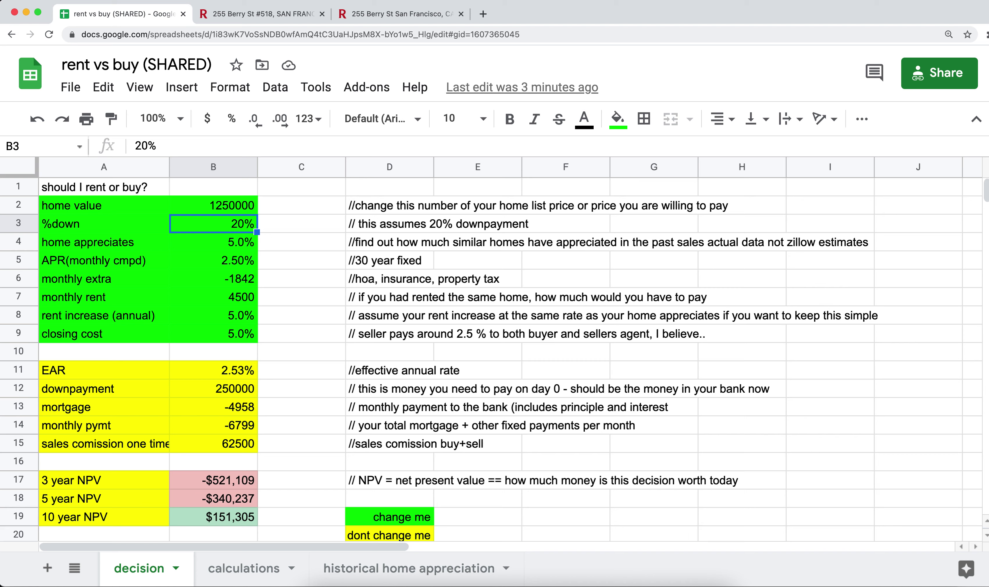
key("Down")
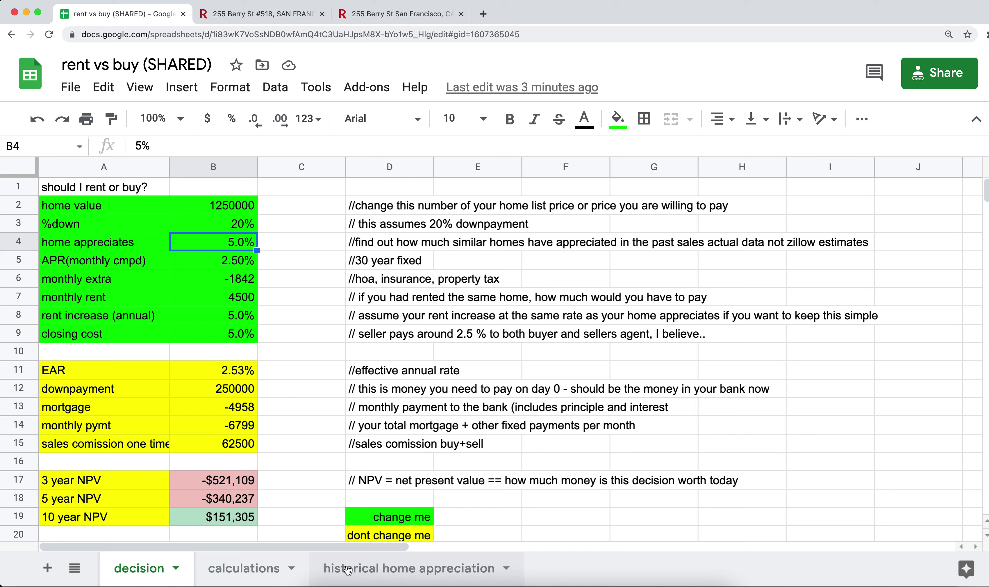
left_click(348, 570)
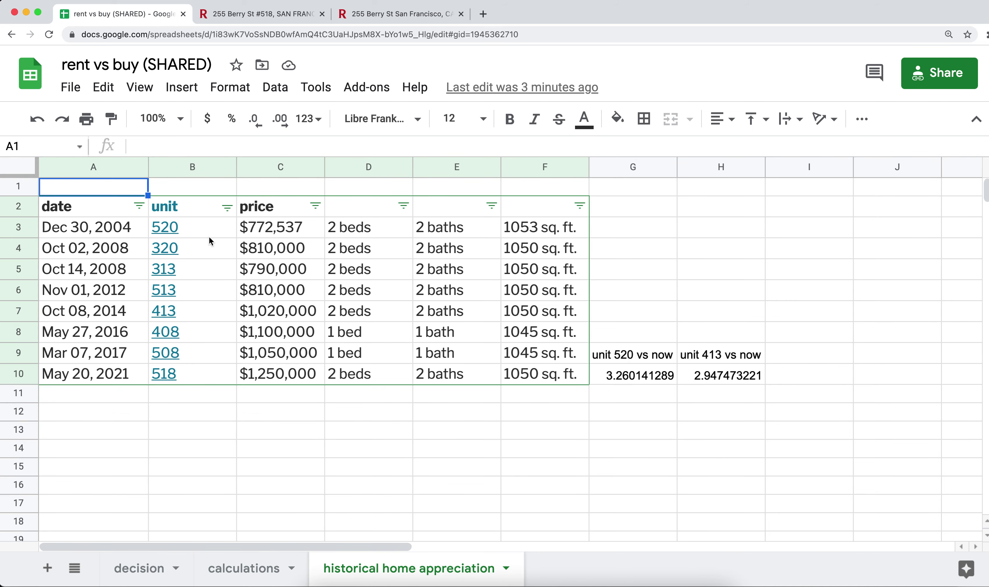
left_click(191, 234)
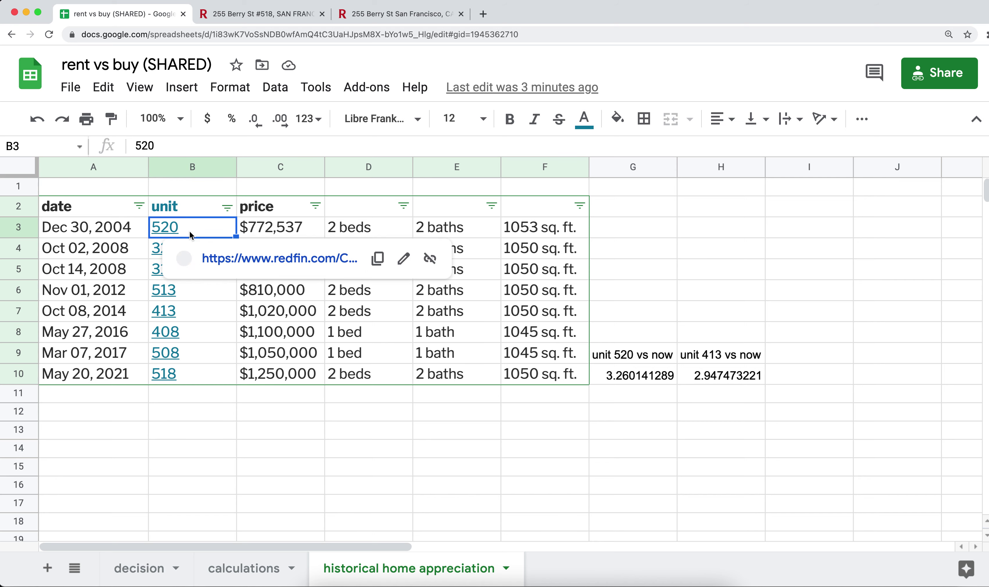
left_click(178, 401)
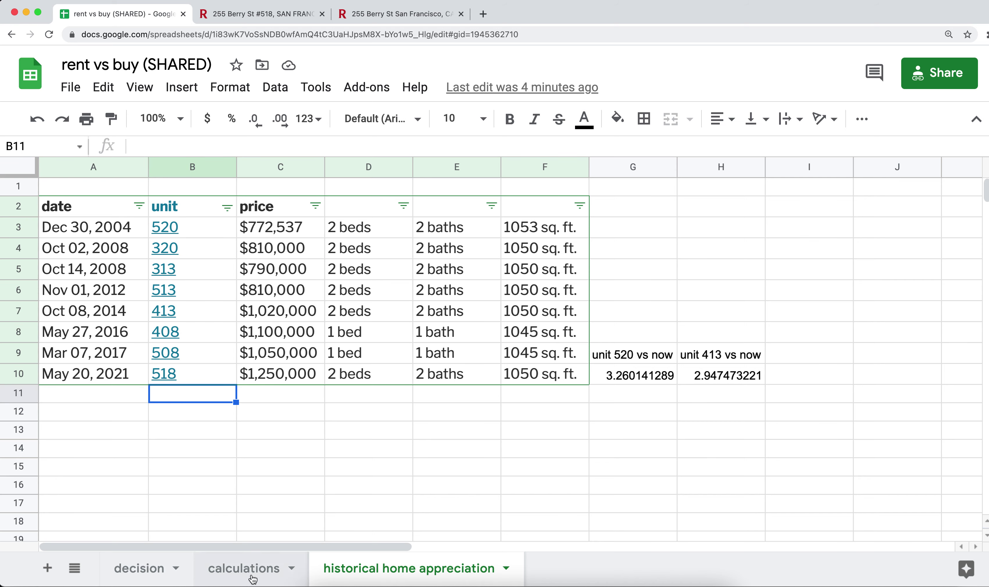
left_click(301, 12)
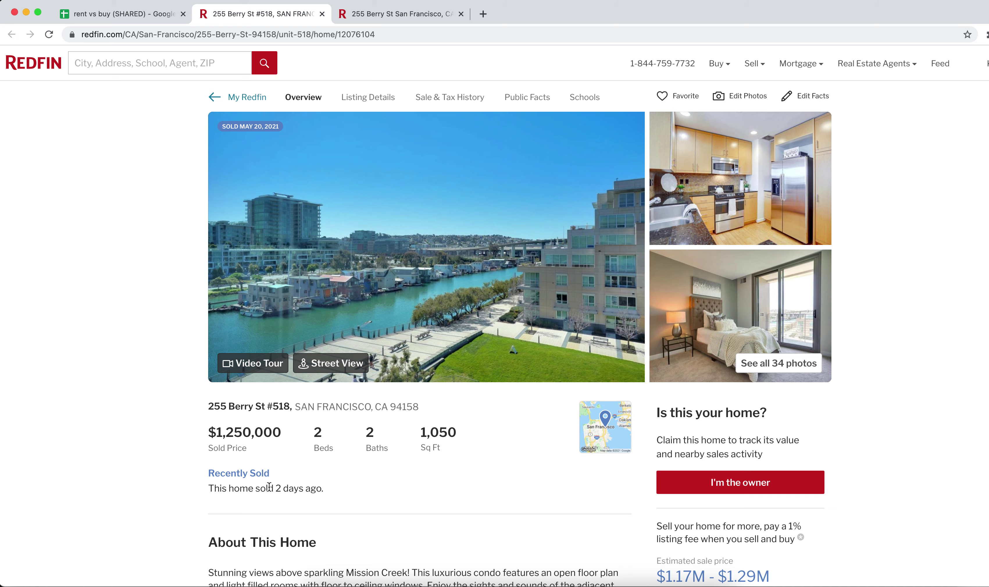
View the building's Redfin Past Sales list, then go back to the historical home appreciation sheet
left_click(360, 16)
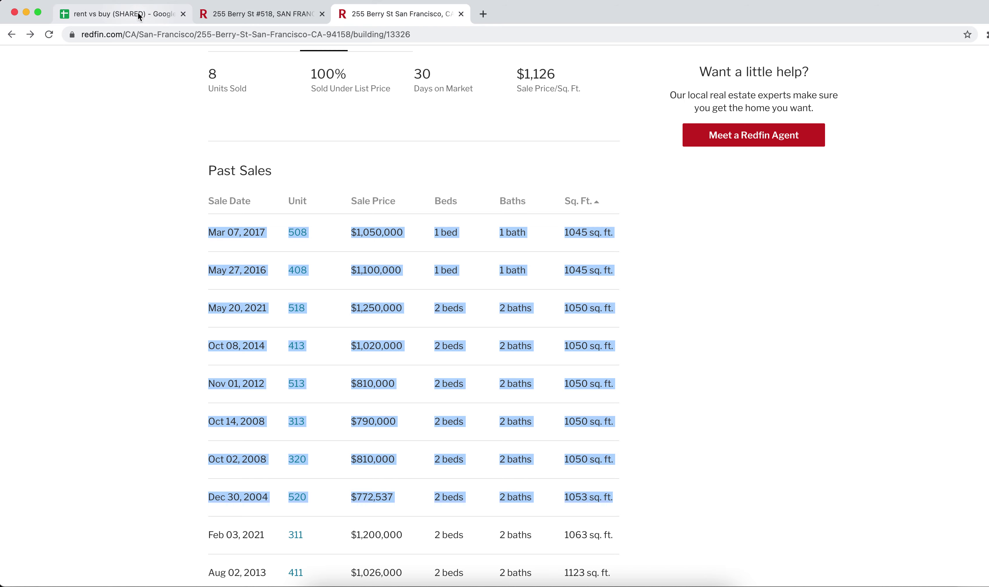
left_click(120, 14)
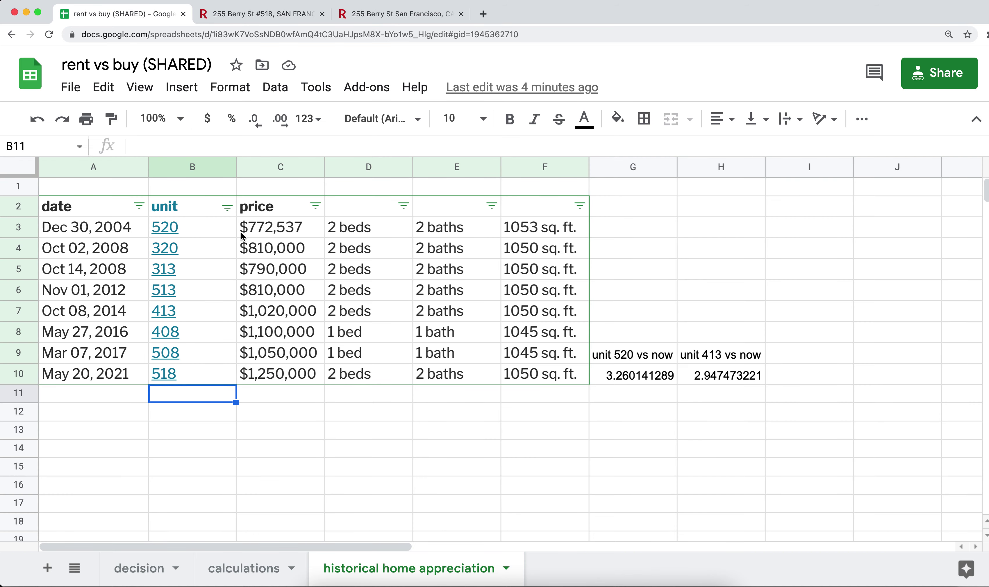
left_click(200, 230)
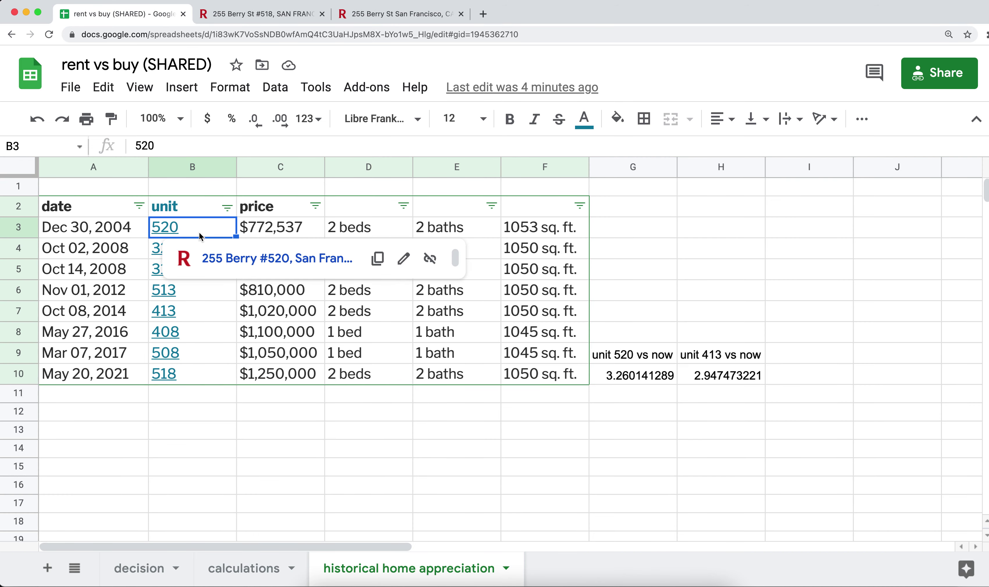
left_click(270, 234)
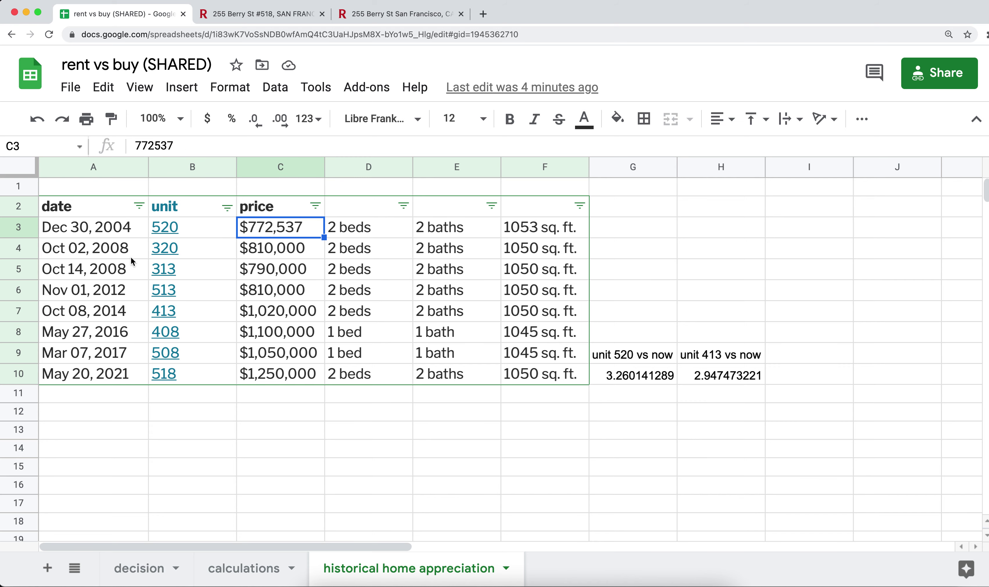
left_click(129, 381)
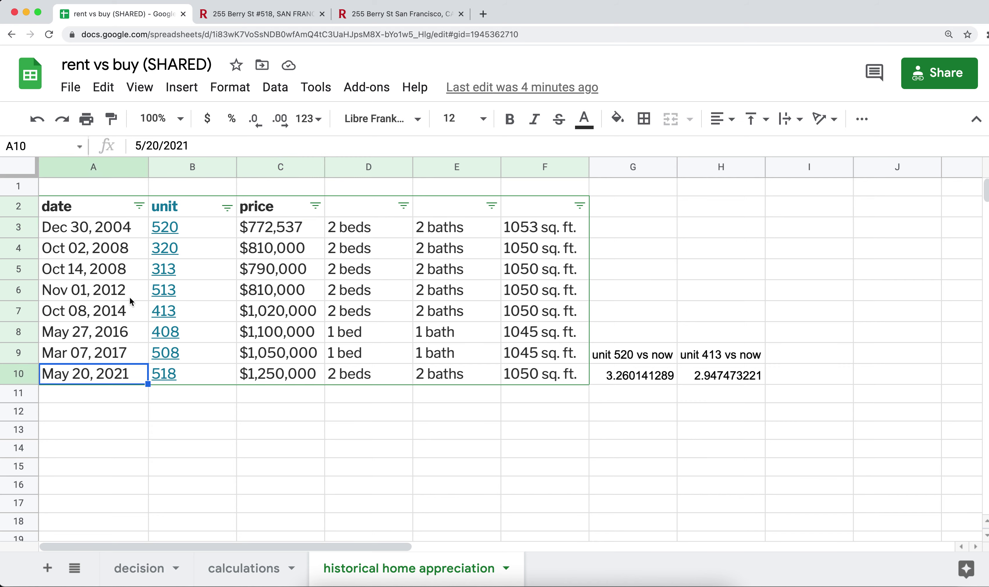
left_click(133, 234)
left_click(127, 378)
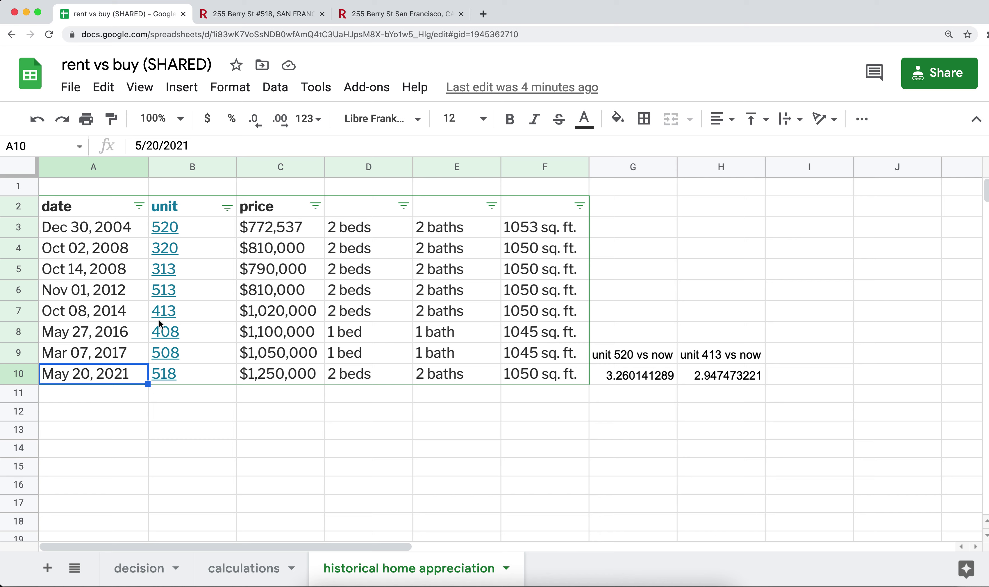
left_click(192, 231)
left_click(212, 375)
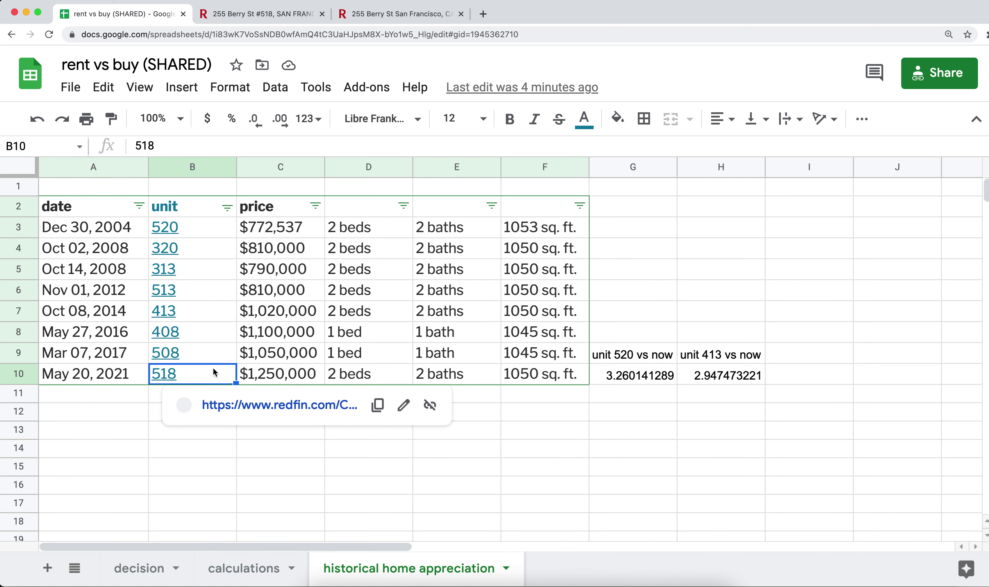
left_click(277, 232)
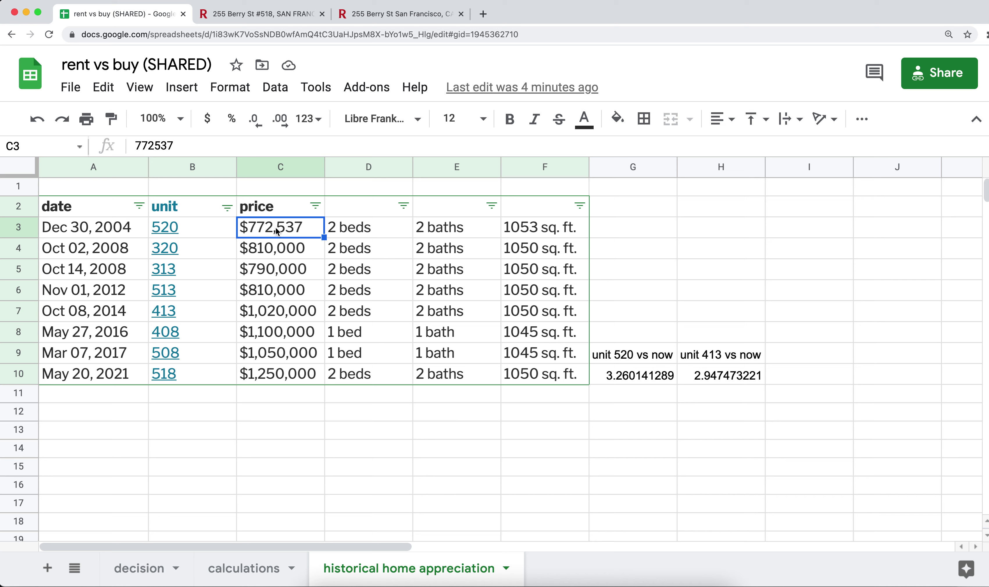
left_click(276, 378)
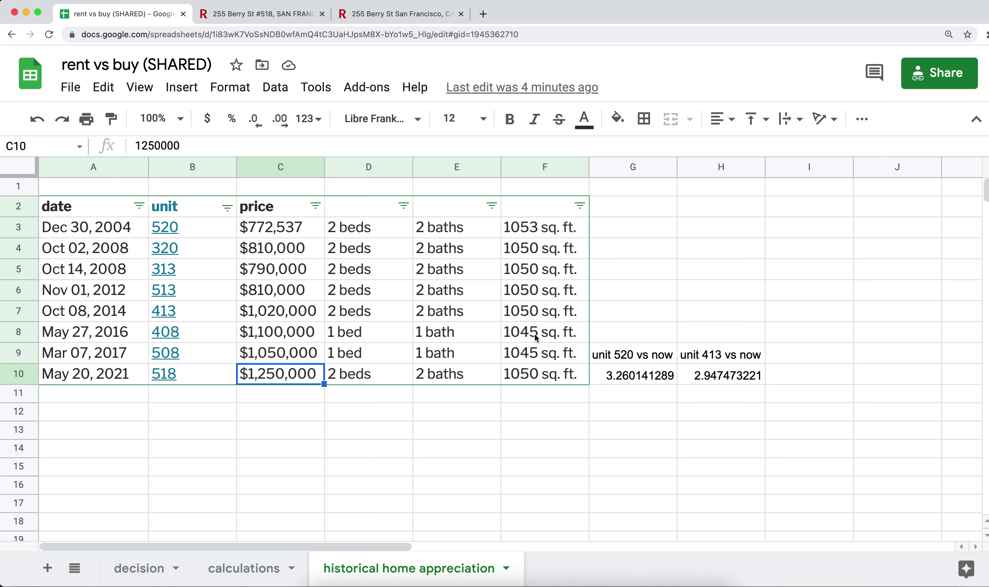
left_click(611, 377)
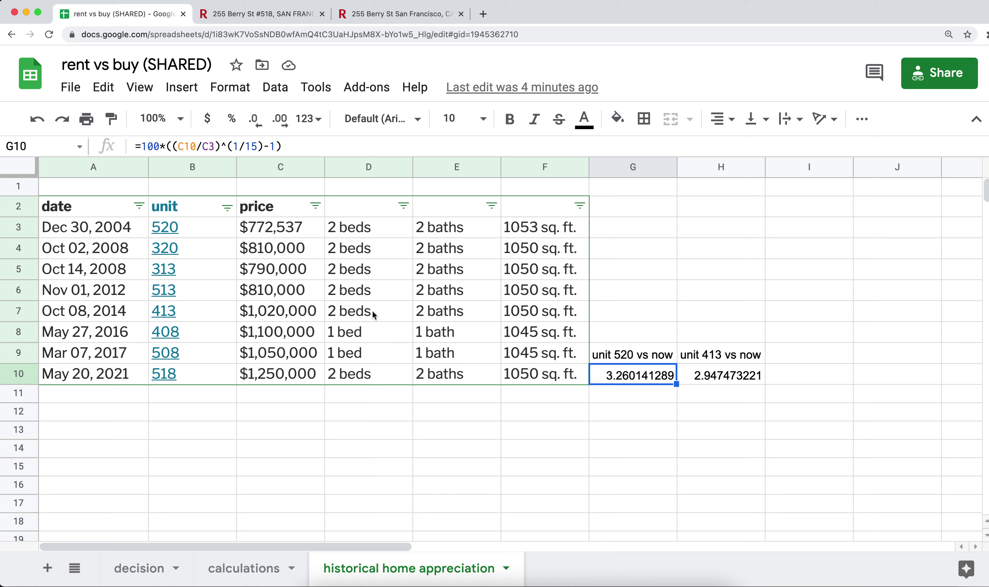
left_click(728, 385)
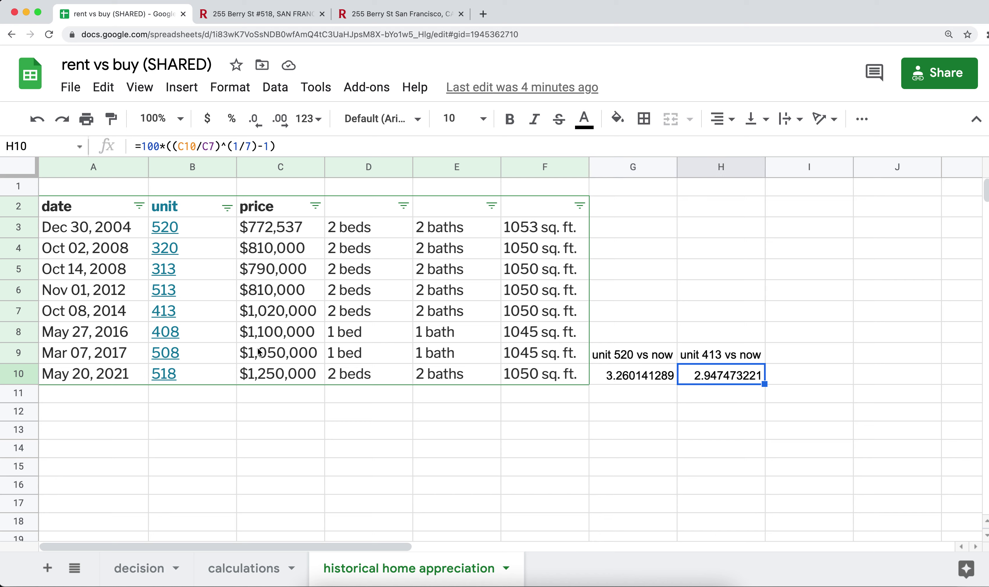
left_click(206, 315)
left_click(274, 316)
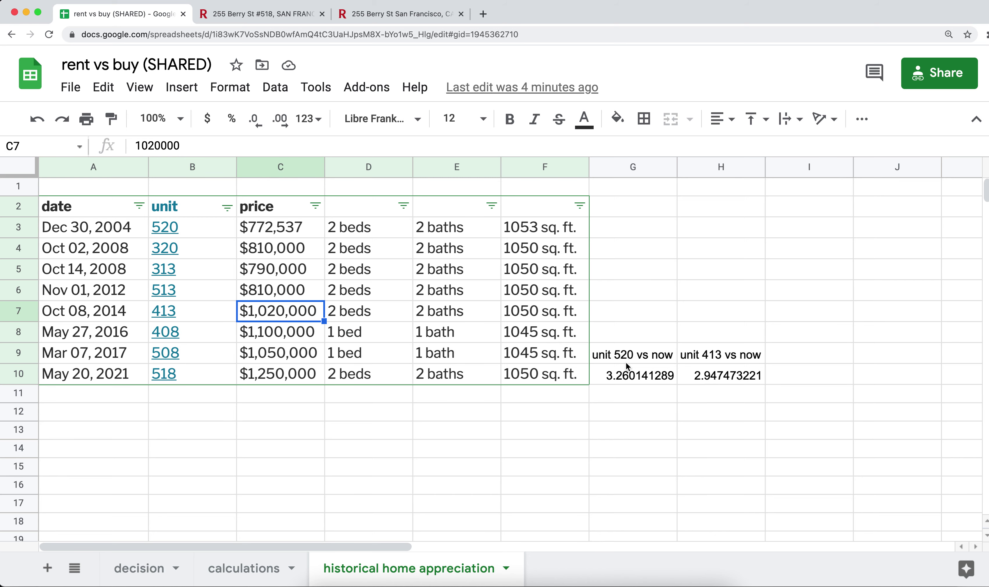
left_click(725, 377)
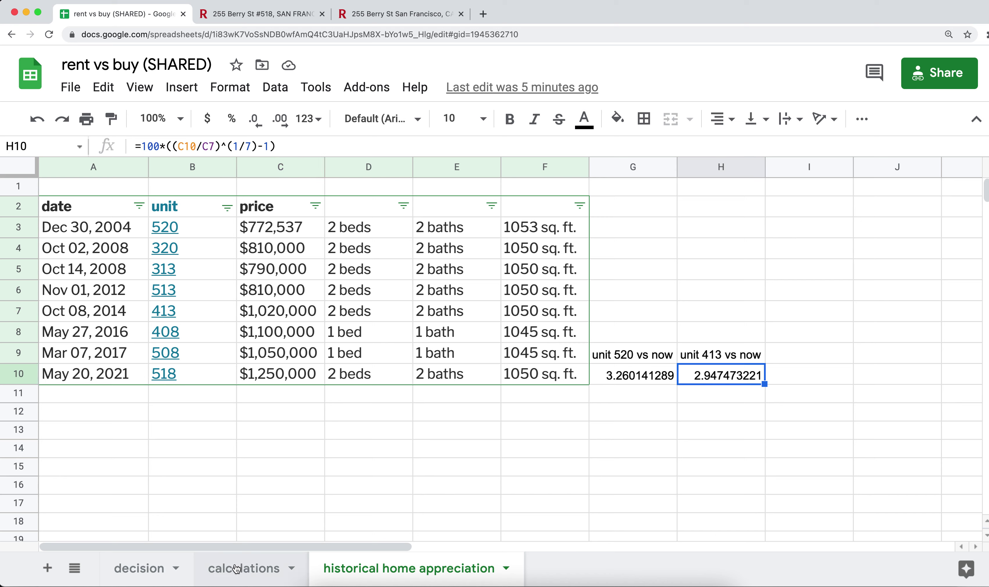
left_click(145, 570)
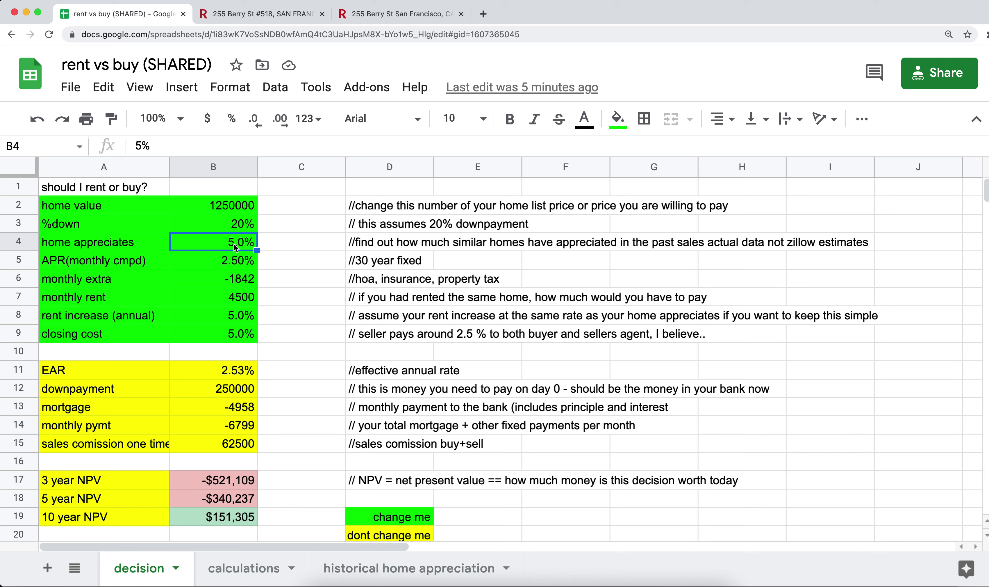
type("3%")
key("Return")
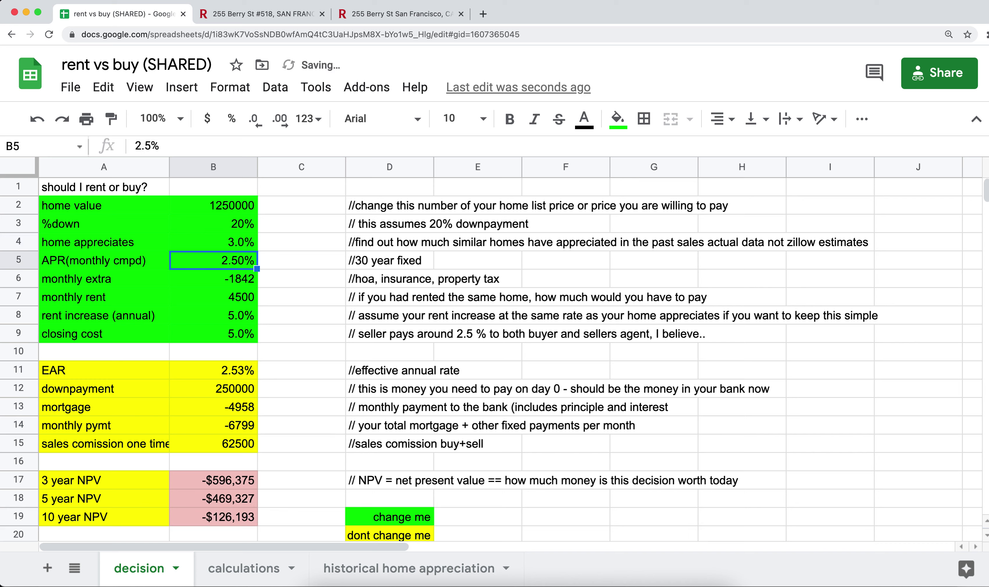
key("cmd+z")
key("Down")
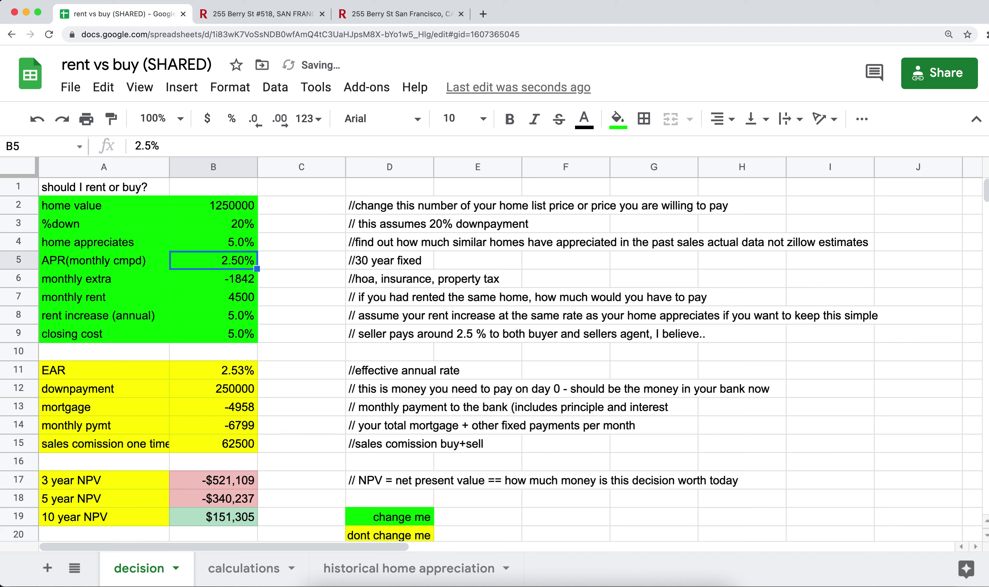
key("Down")
key("Up")
key("Up")
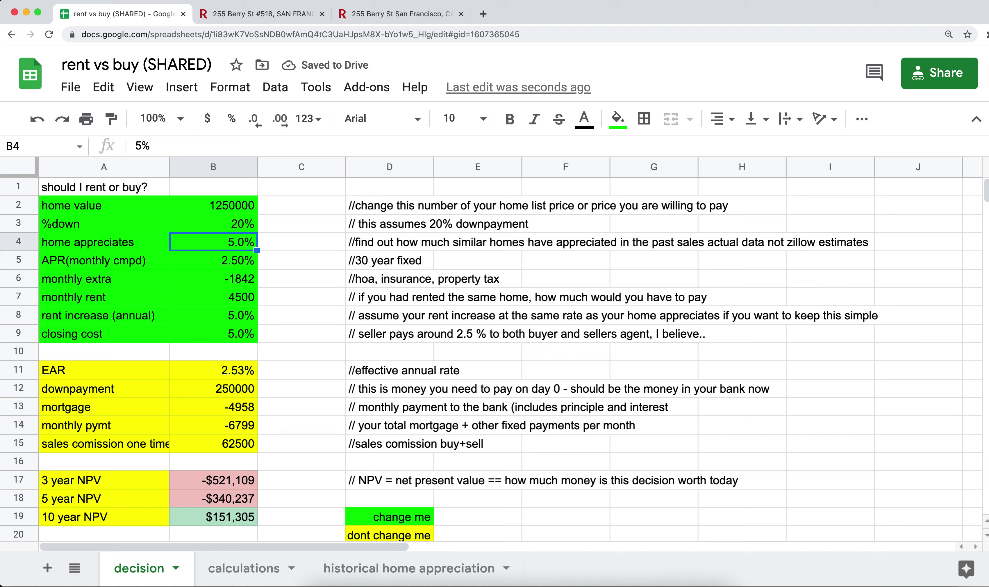
key("Down")
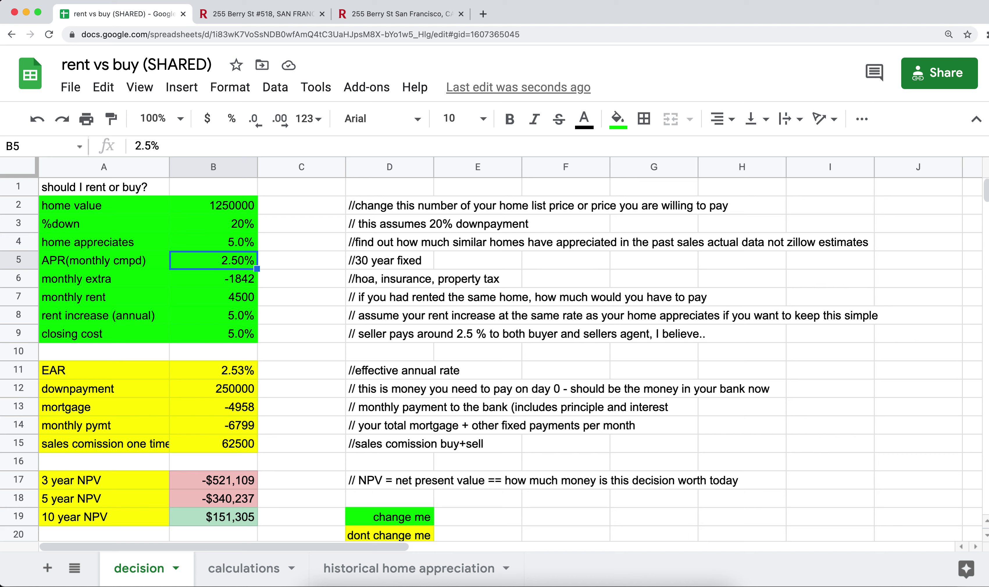
key("Left")
key("Right")
key("Left")
key("Right")
key("Left")
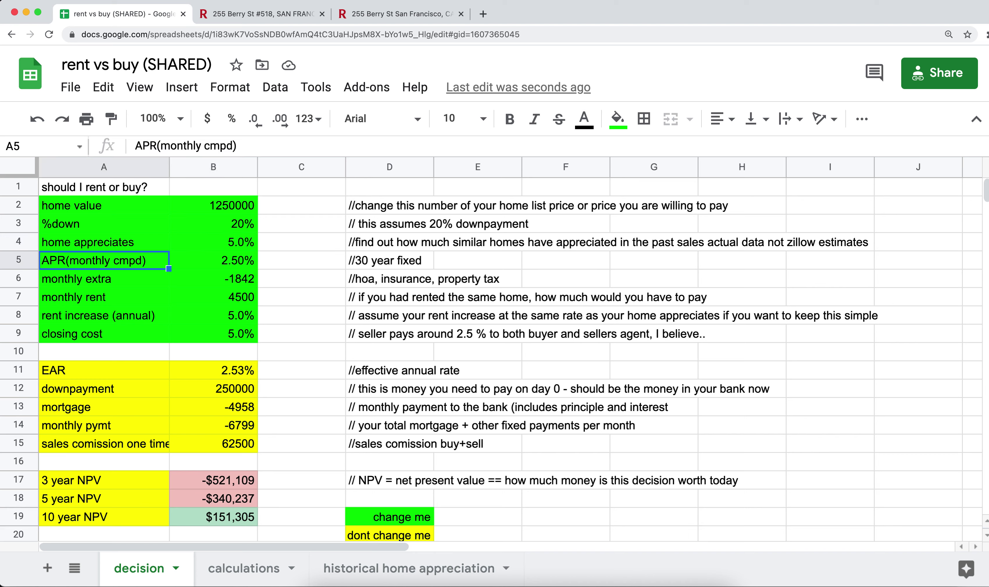
key("Right")
key("Down")
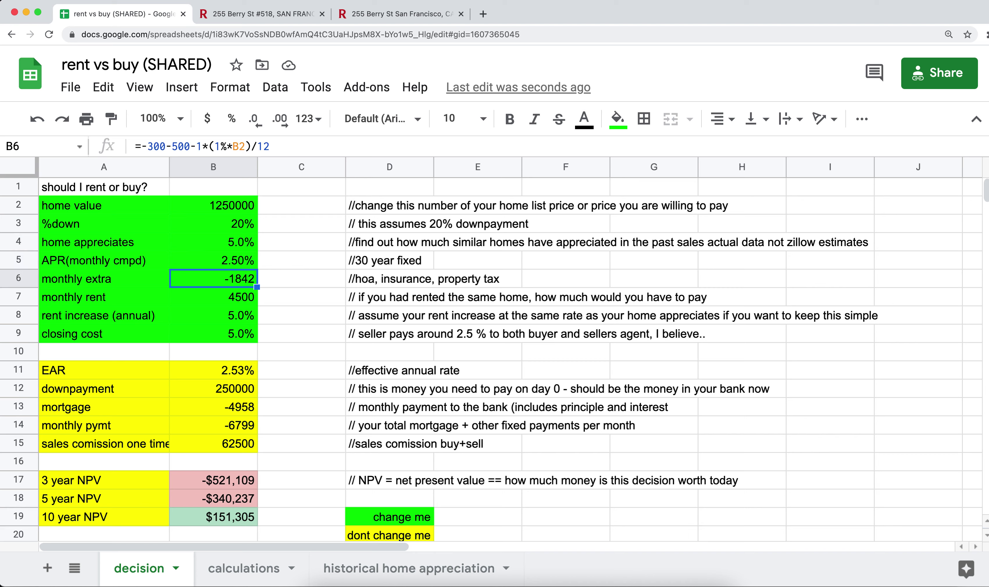
key("Left")
key("Right")
left_click(213, 297)
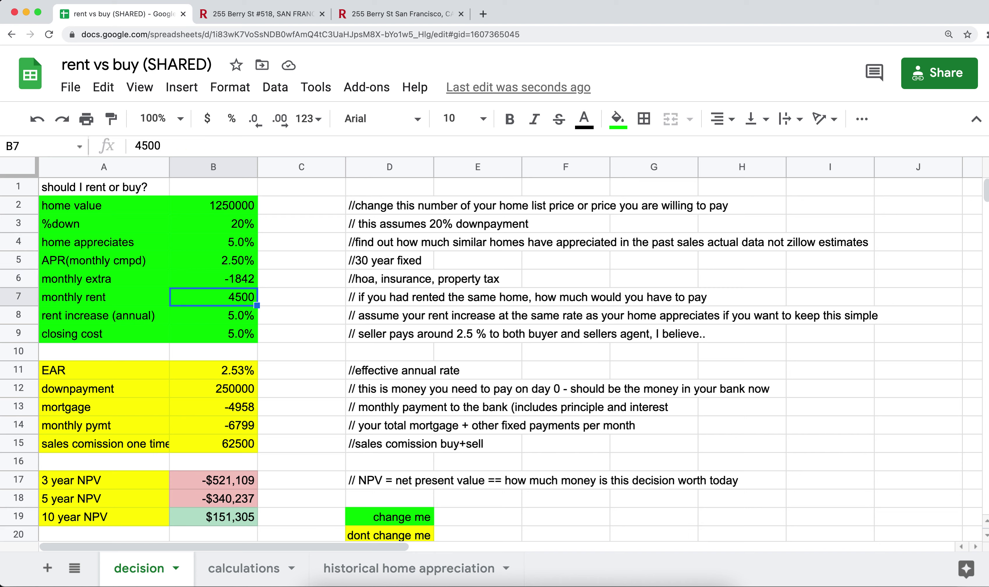
key("Left")
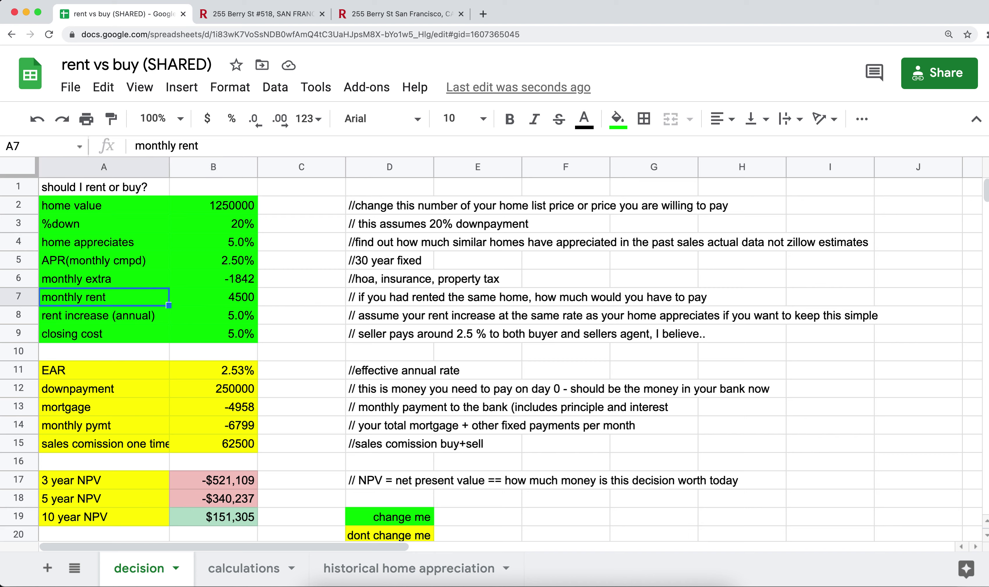
key("Right")
key("Left")
key("Right")
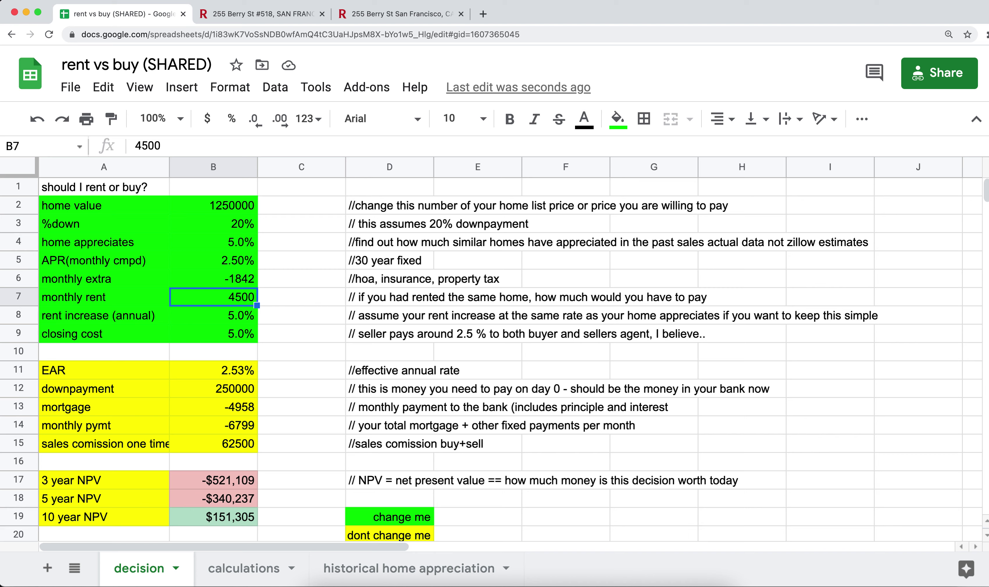
key("Left")
key("Down")
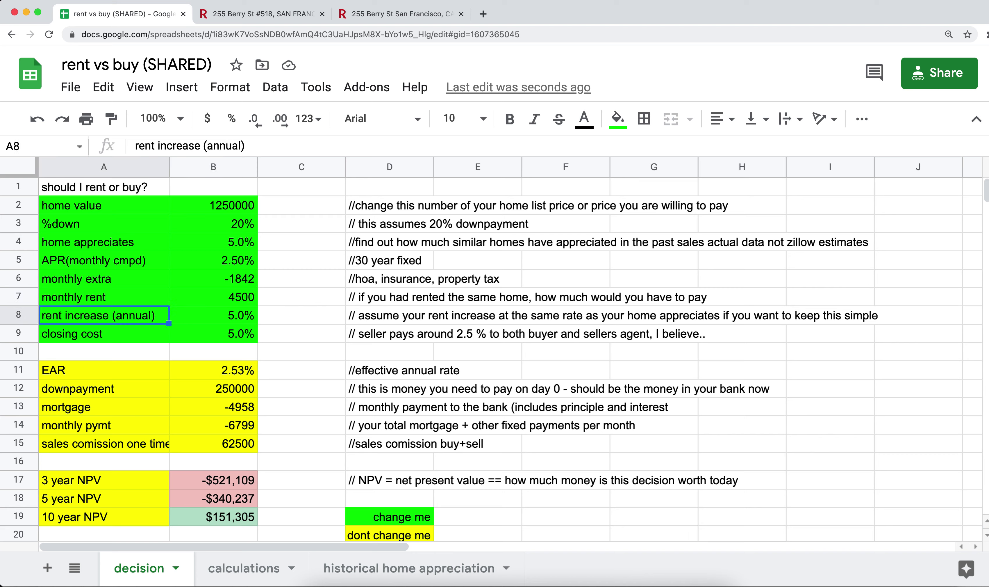
key("Right")
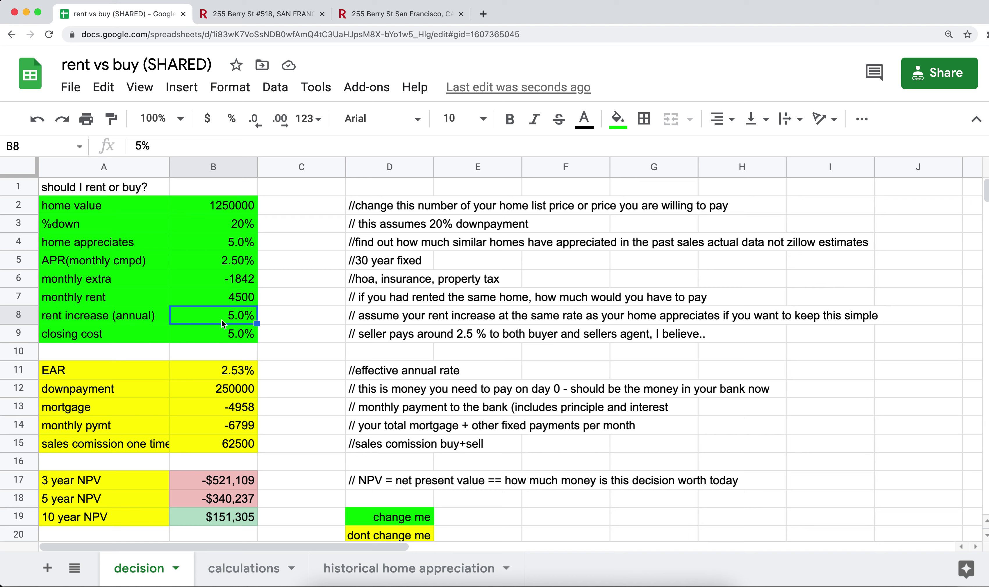
left_click(242, 248)
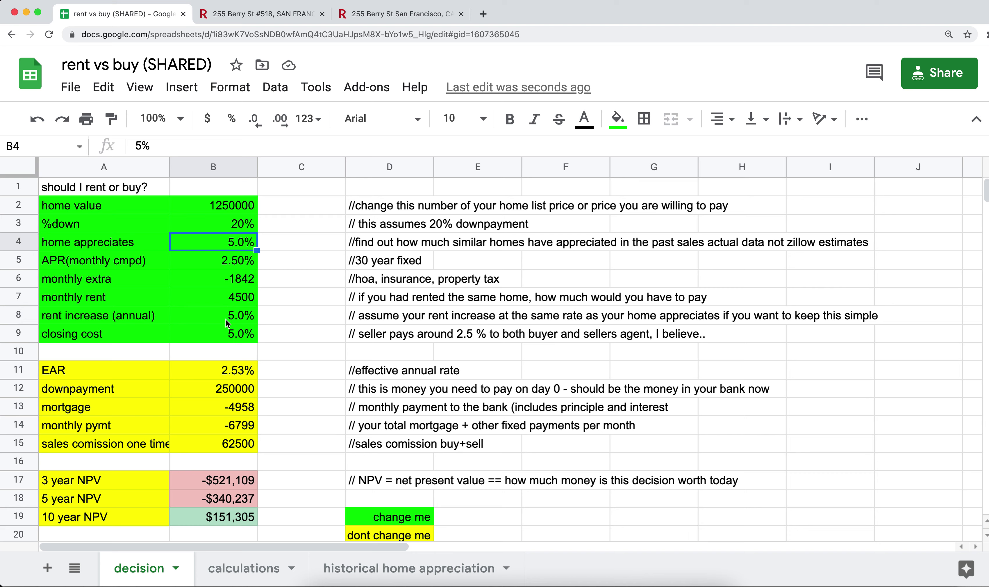
left_click(225, 318)
left_click(238, 246)
left_click(231, 311)
left_click(234, 245)
left_click(221, 318)
left_click(224, 245)
left_click(17, 242)
left_click(19, 315)
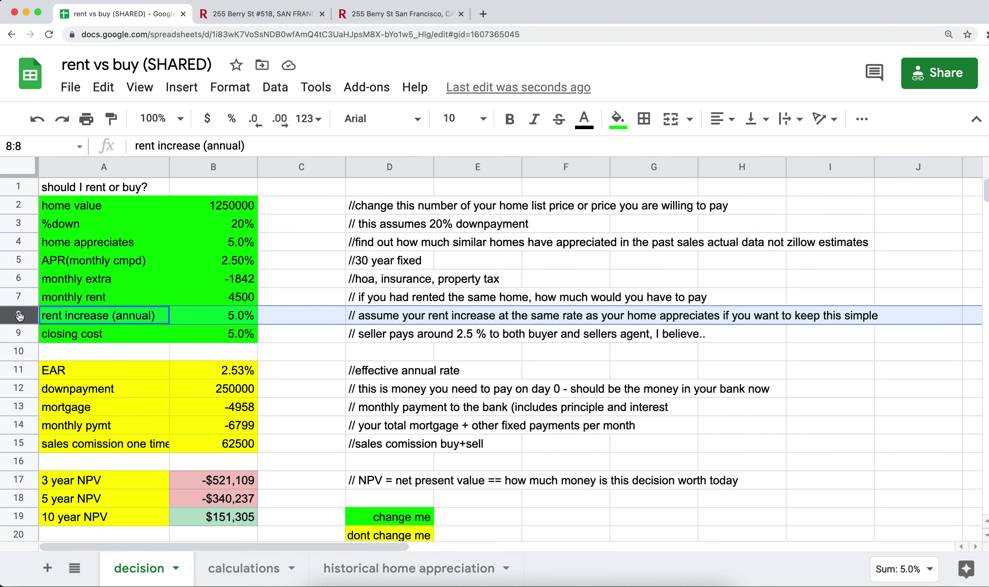
left_click(18, 243)
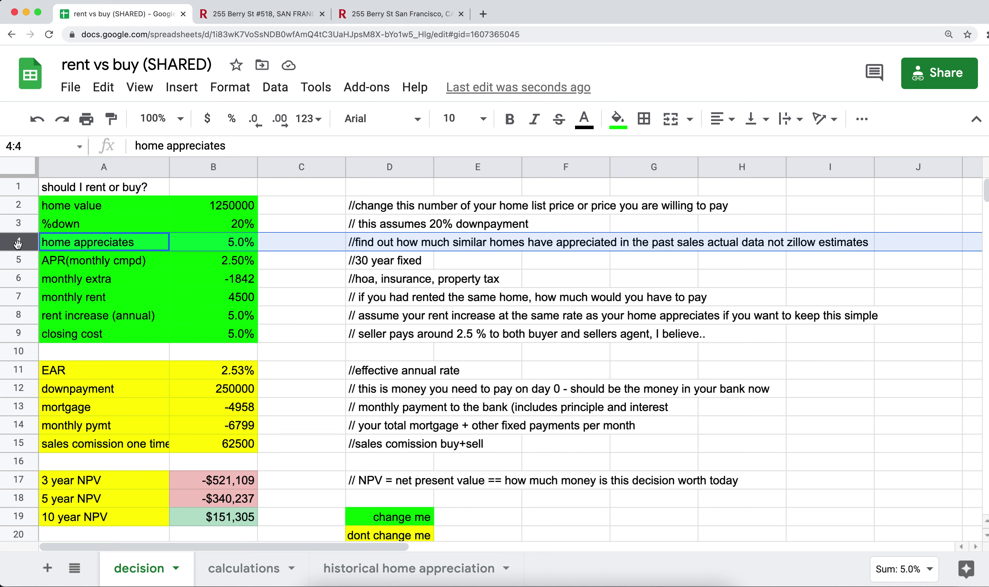
left_click(243, 244)
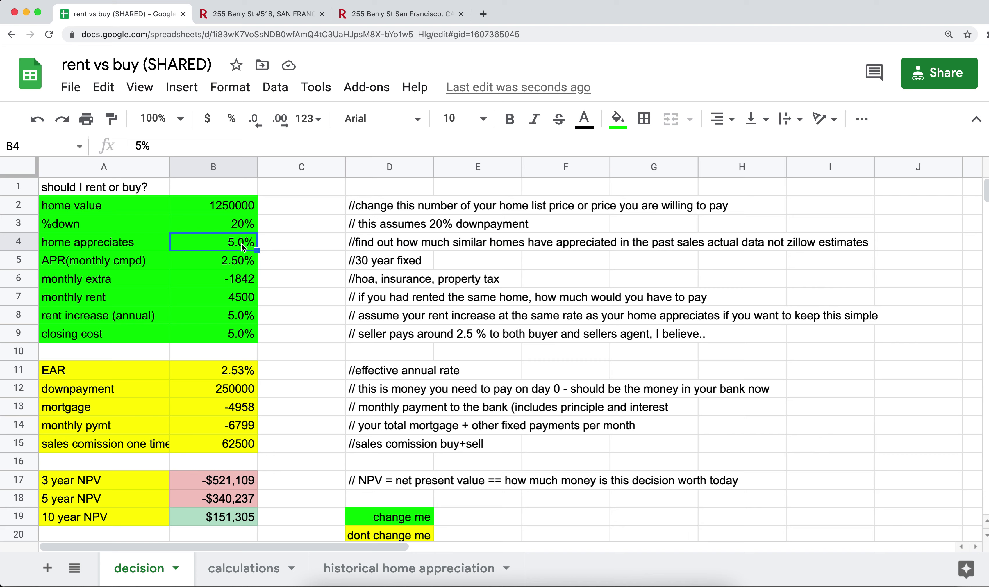
left_click(30, 298)
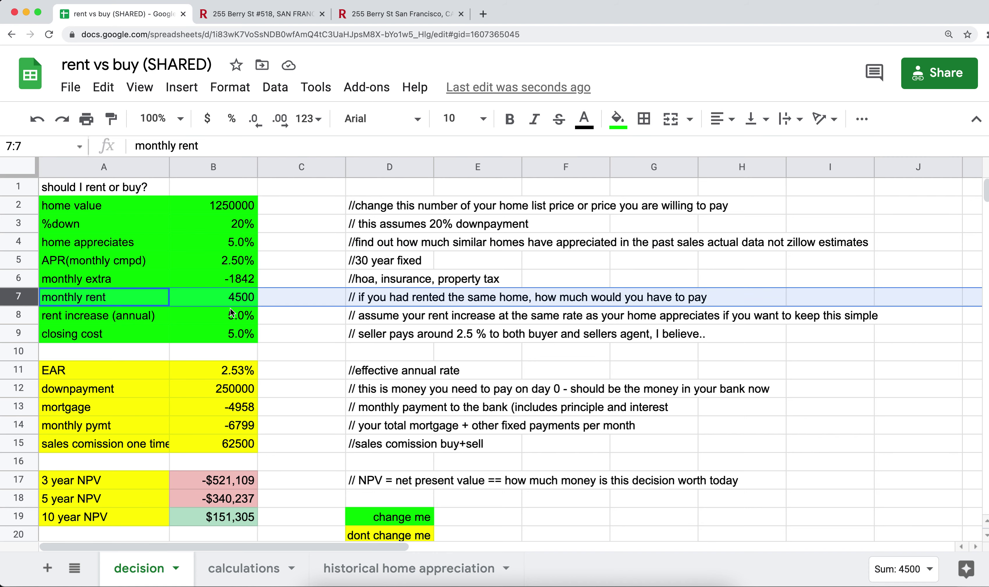
left_click(19, 315)
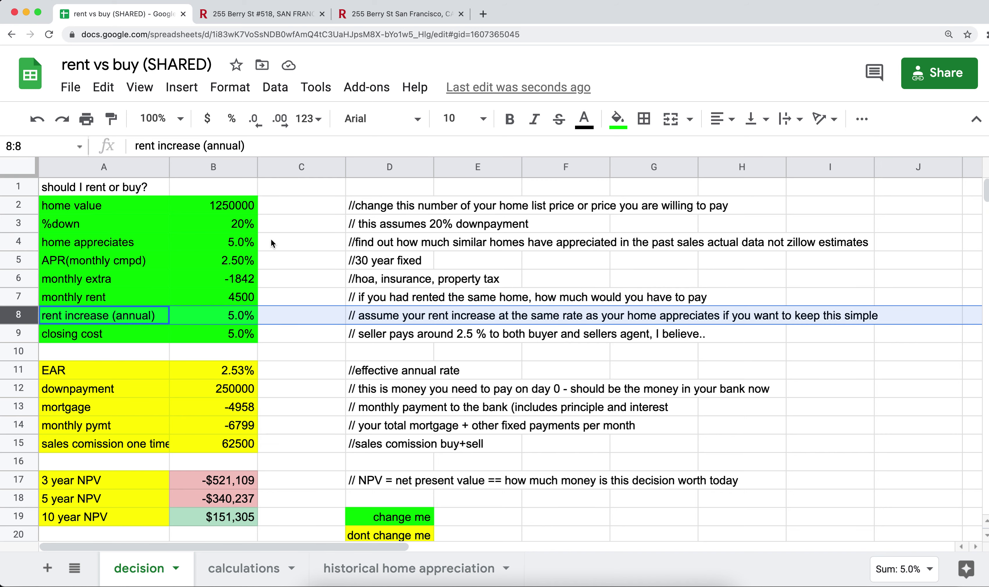
left_click(242, 245)
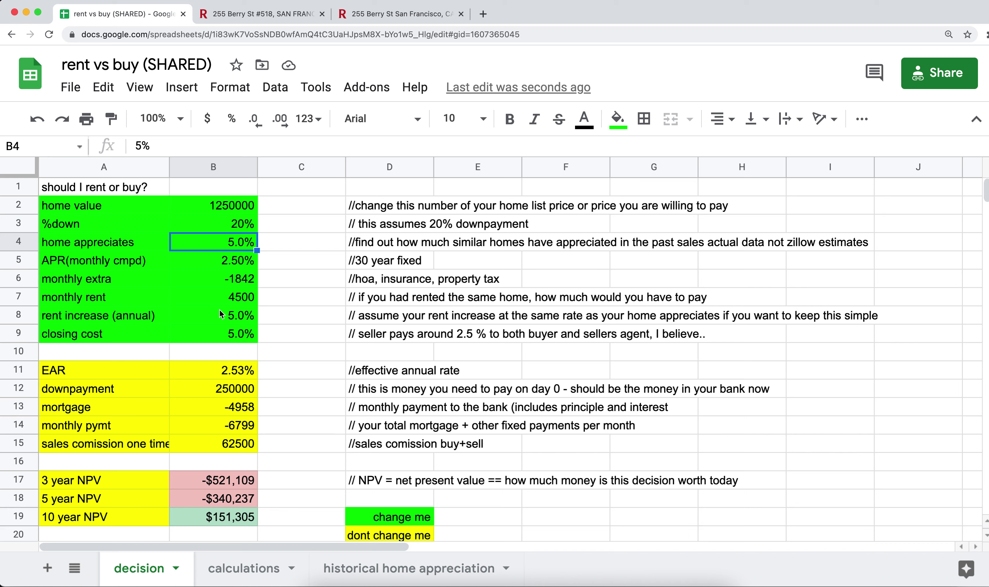
left_click(227, 323)
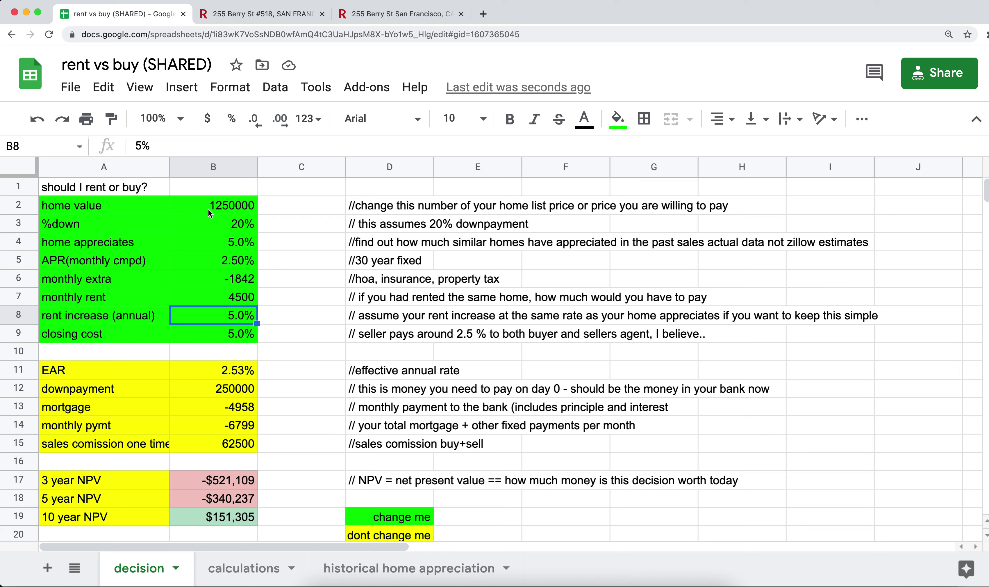
left_click(129, 206)
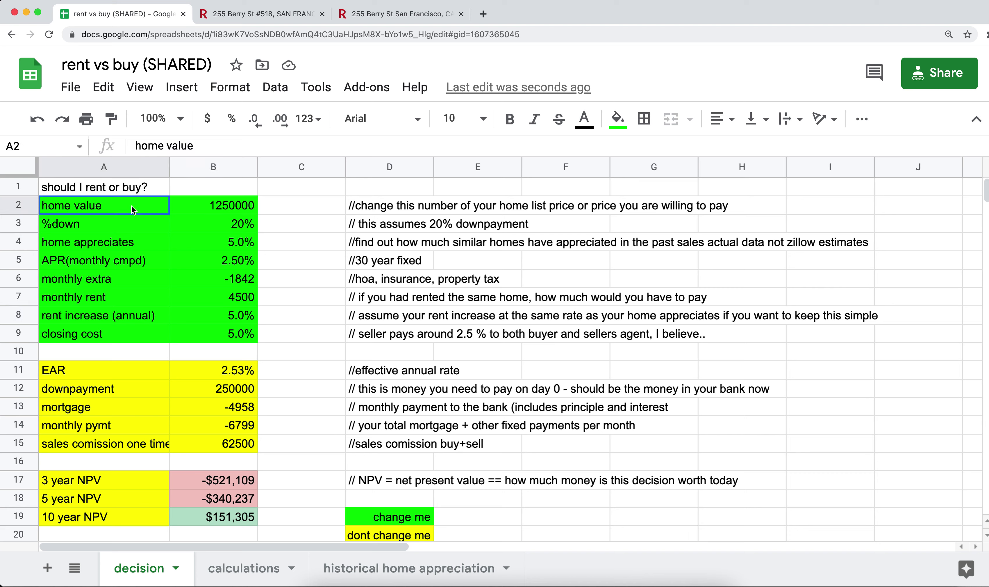
left_click_drag(131, 205, 219, 328)
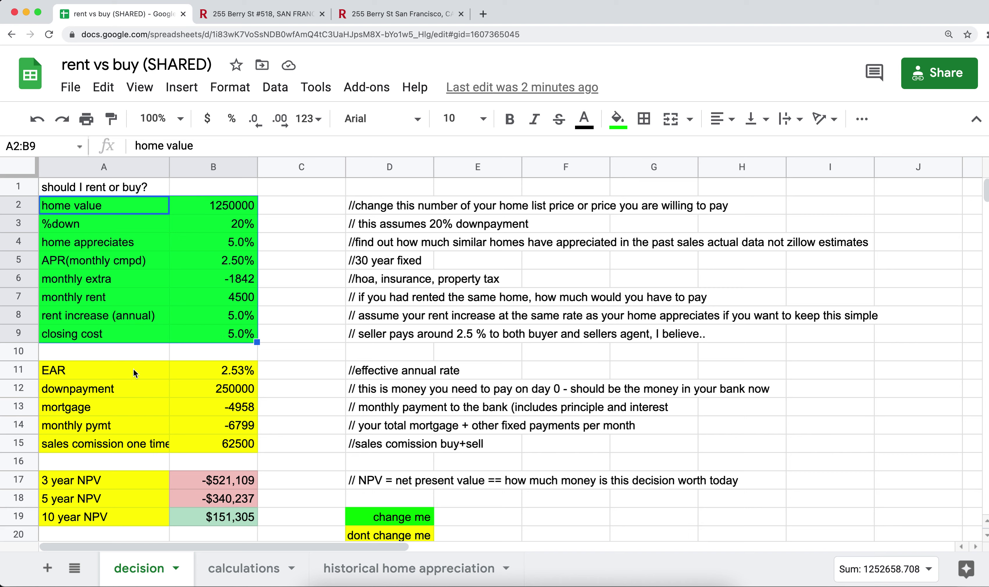
left_click_drag(135, 367, 217, 446)
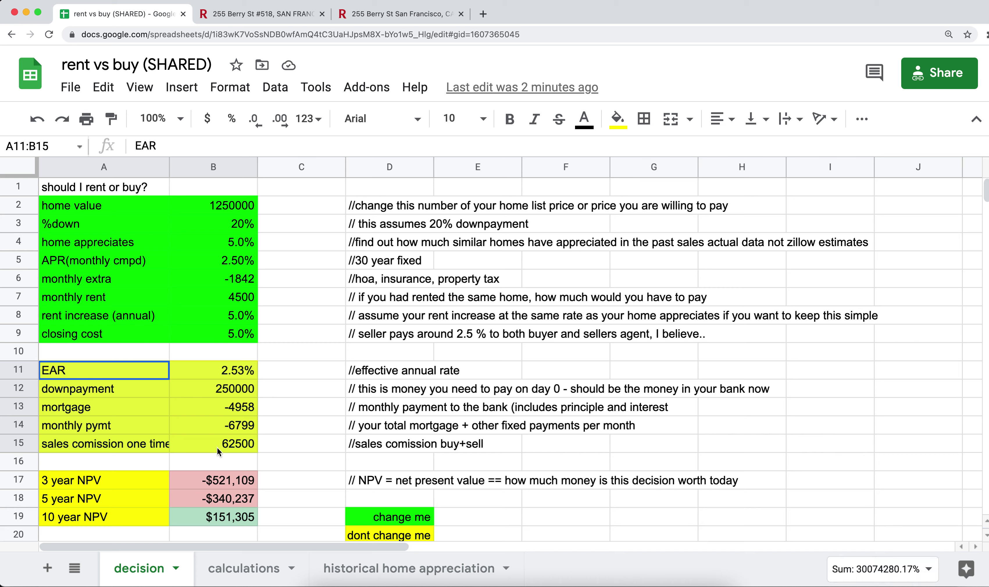
left_click(104, 366)
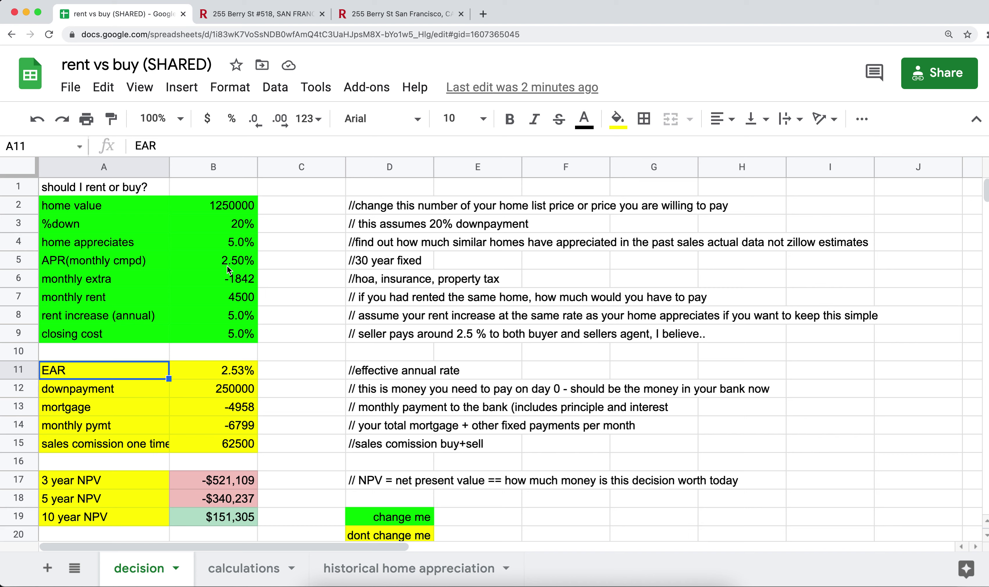
left_click(222, 374)
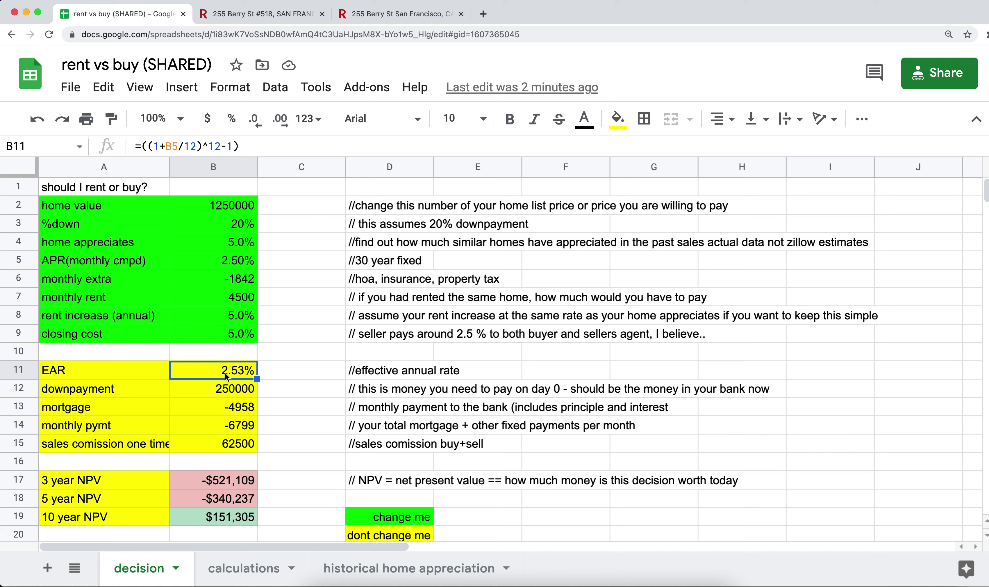
left_click(222, 393)
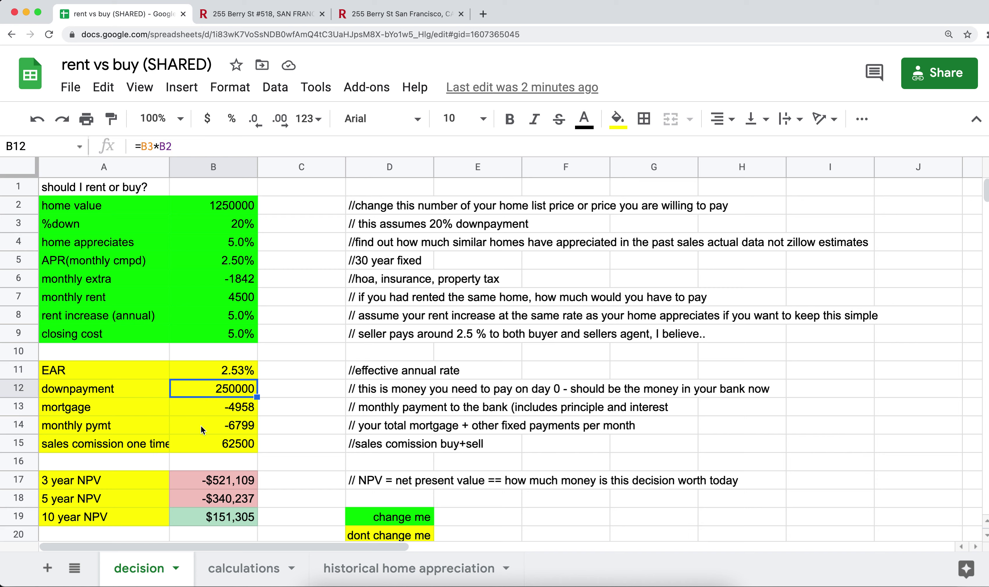
left_click(214, 411)
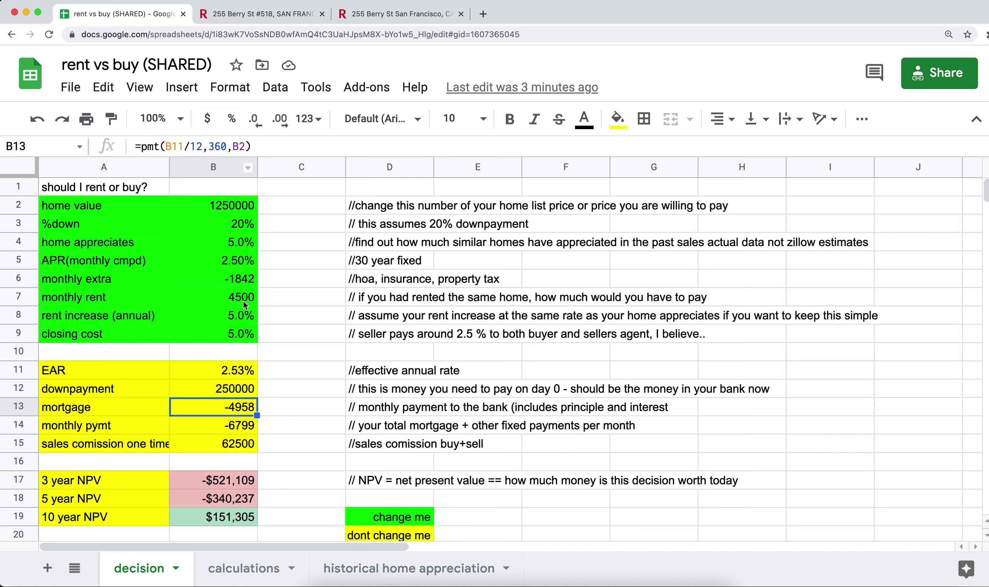
left_click(359, 267)
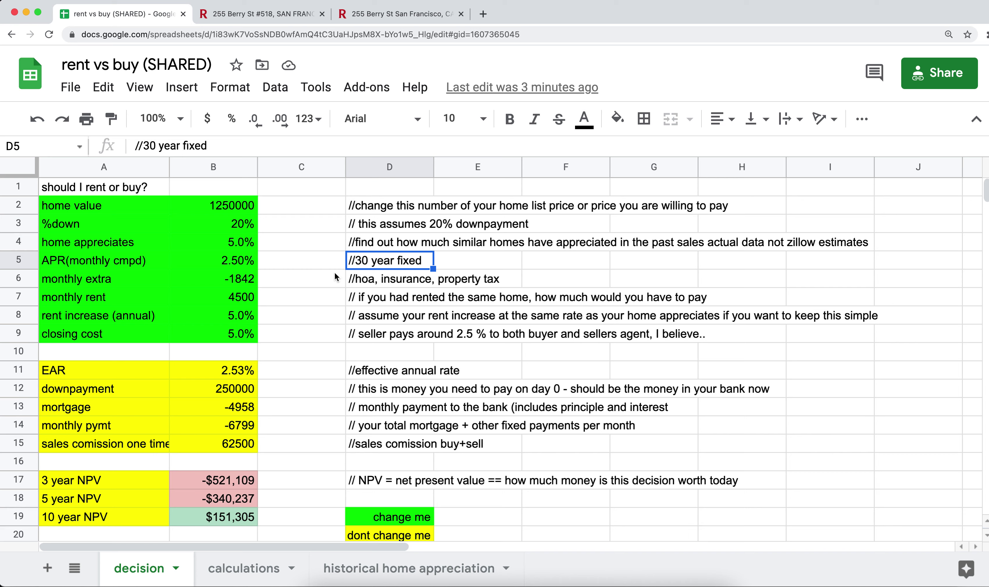
left_click(218, 413)
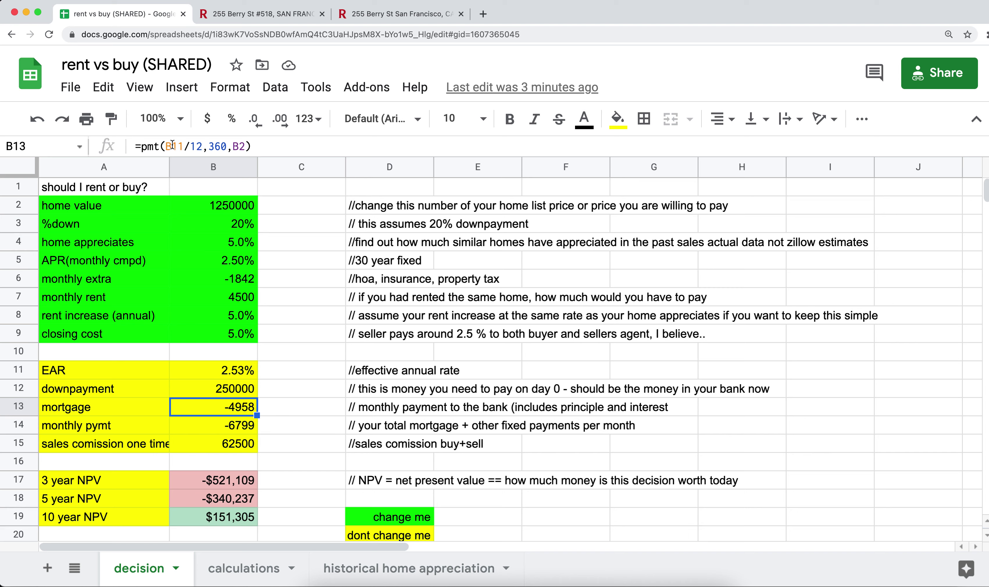
left_click(242, 206)
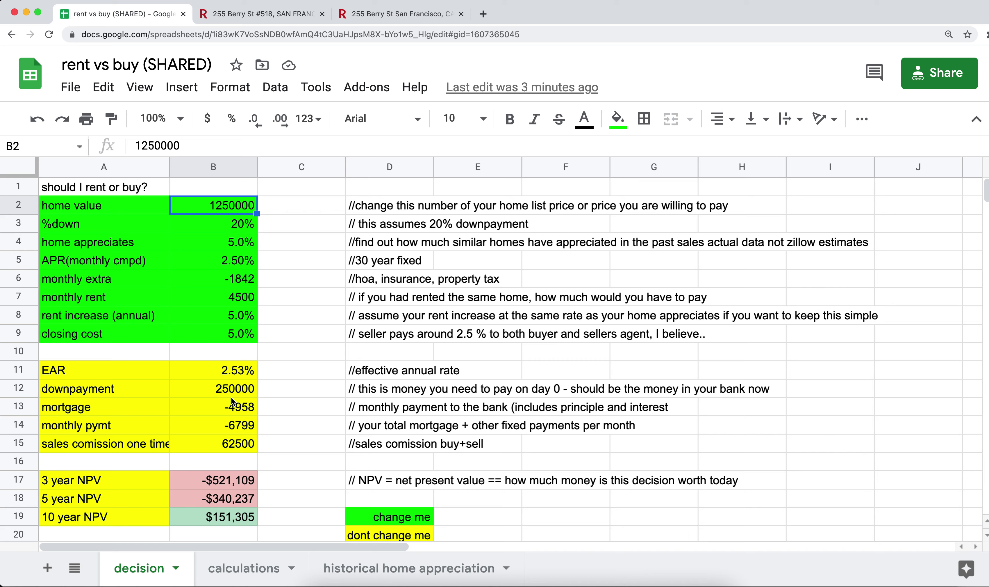
left_click(225, 388)
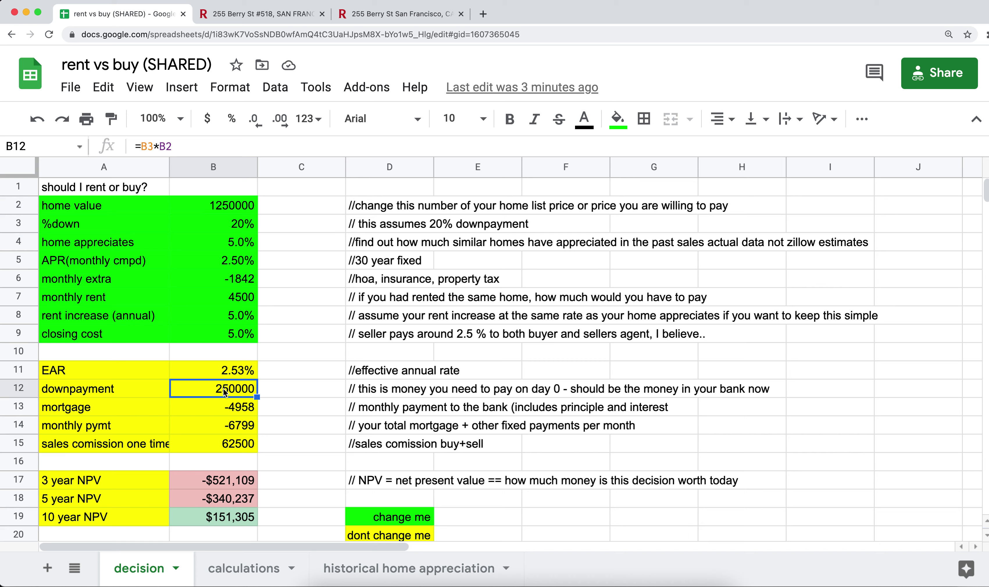
left_click(224, 409)
Change the B13 mortgage formula to =pmt(B11/12,360,B2-B12), giving -3966
double_click(223, 408)
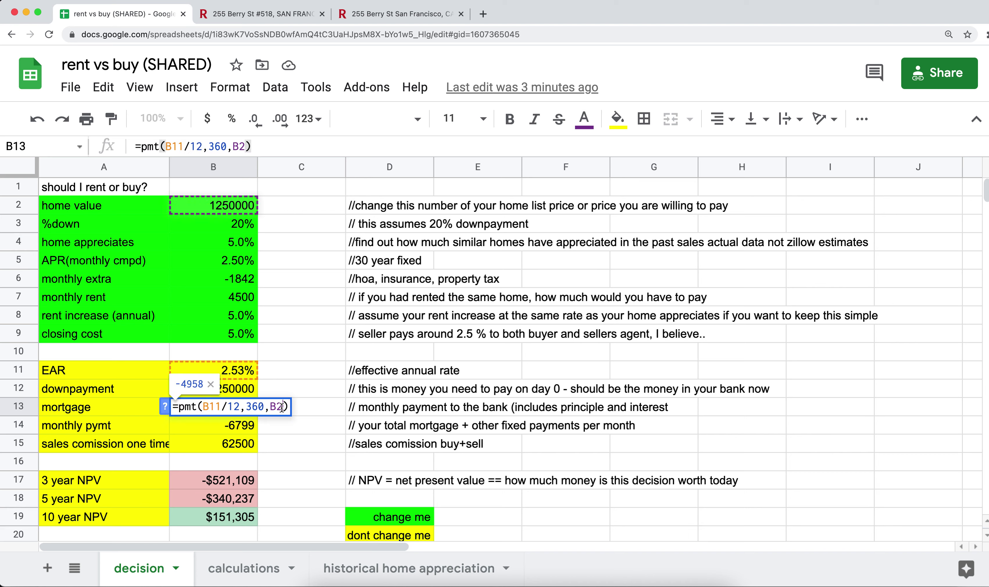
type("-")
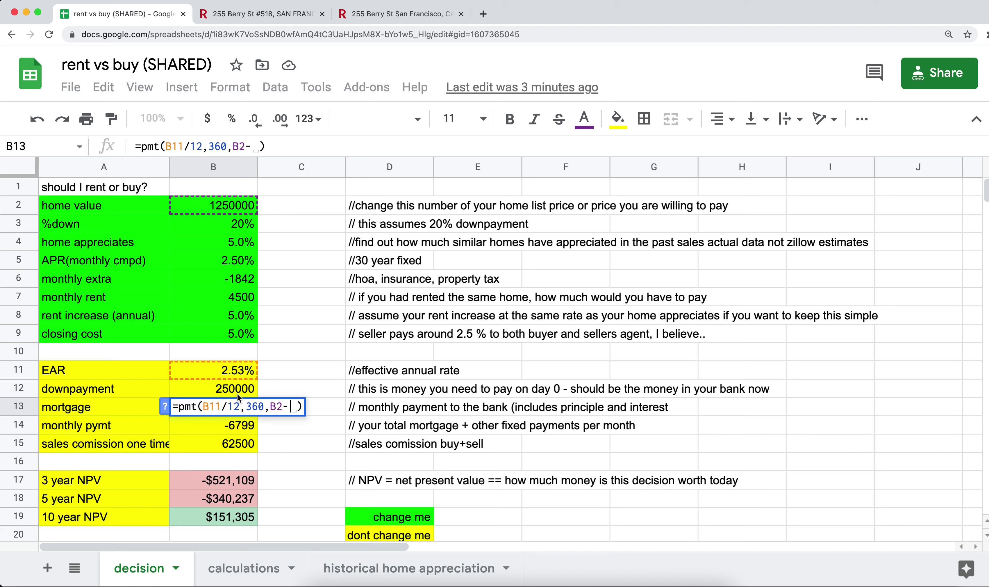
left_click(231, 389)
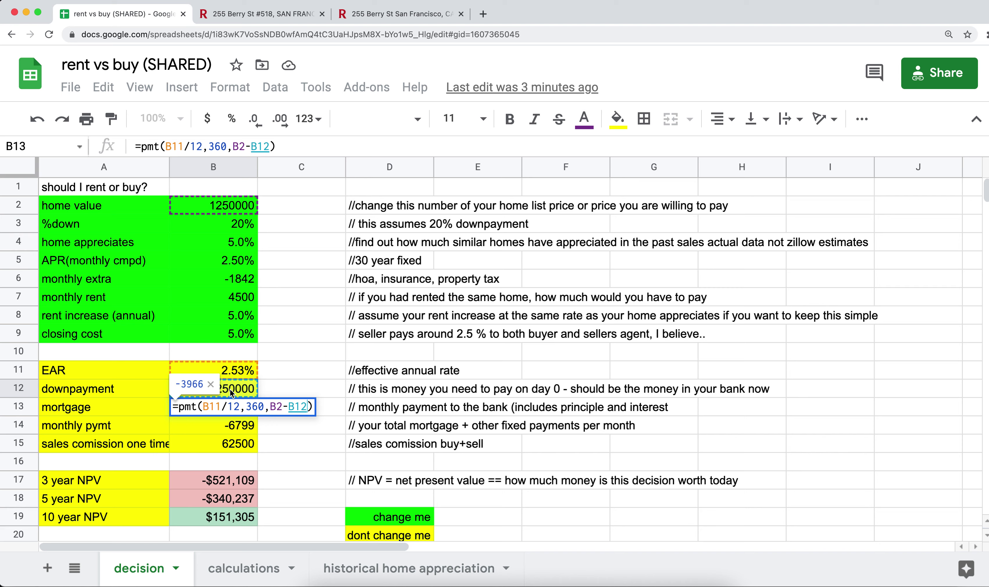
key("Return")
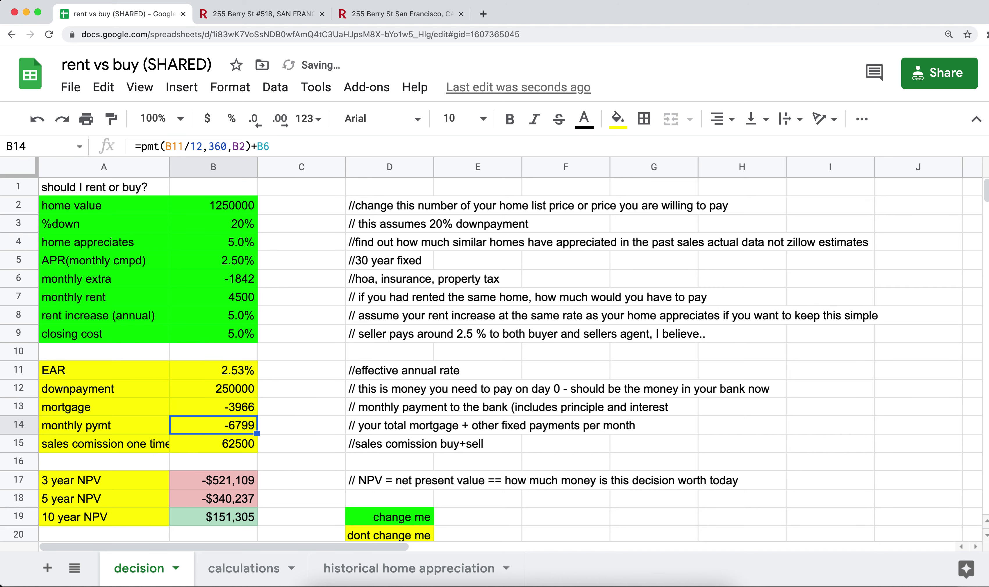
key("Up")
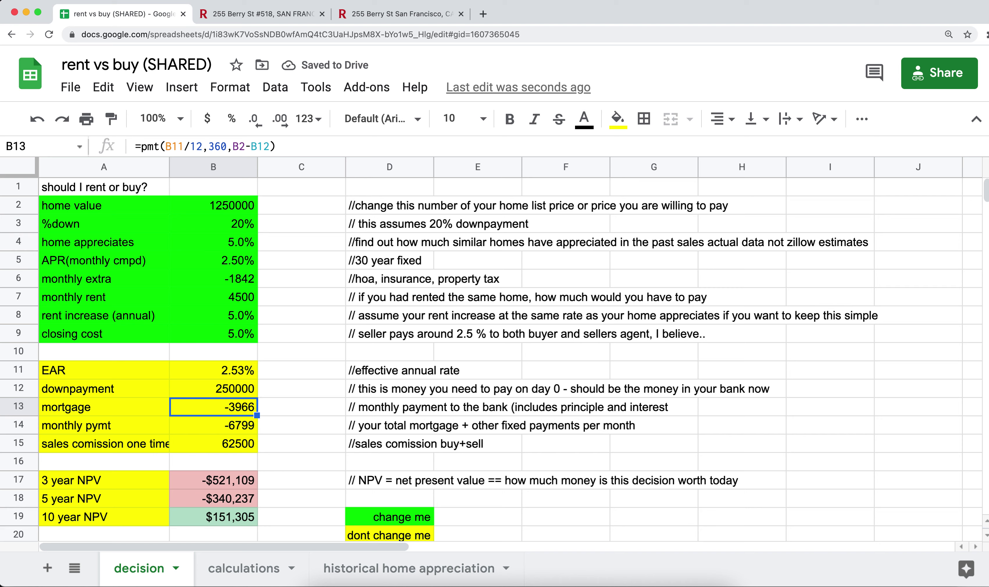
Review the mortgage formula's parts, such as B11/12, leaving it unchanged
double_click(232, 407)
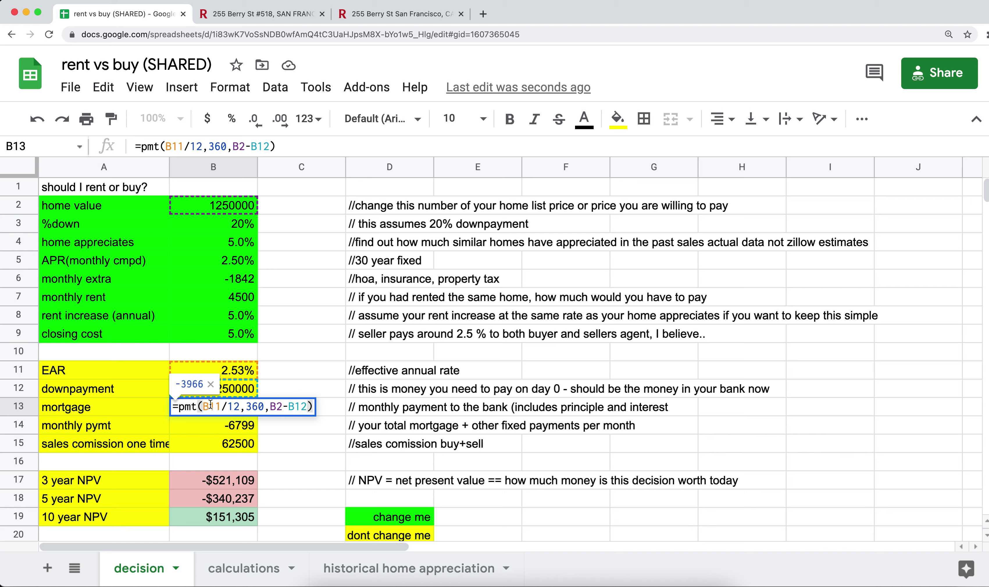
left_click_drag(204, 406, 240, 407)
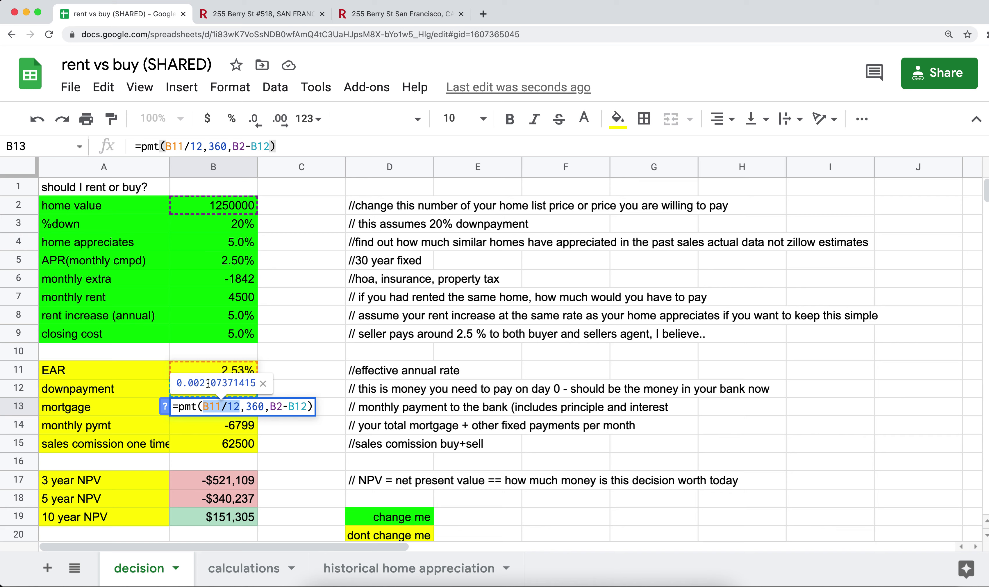
left_click(246, 405)
left_click_drag(246, 406, 306, 408)
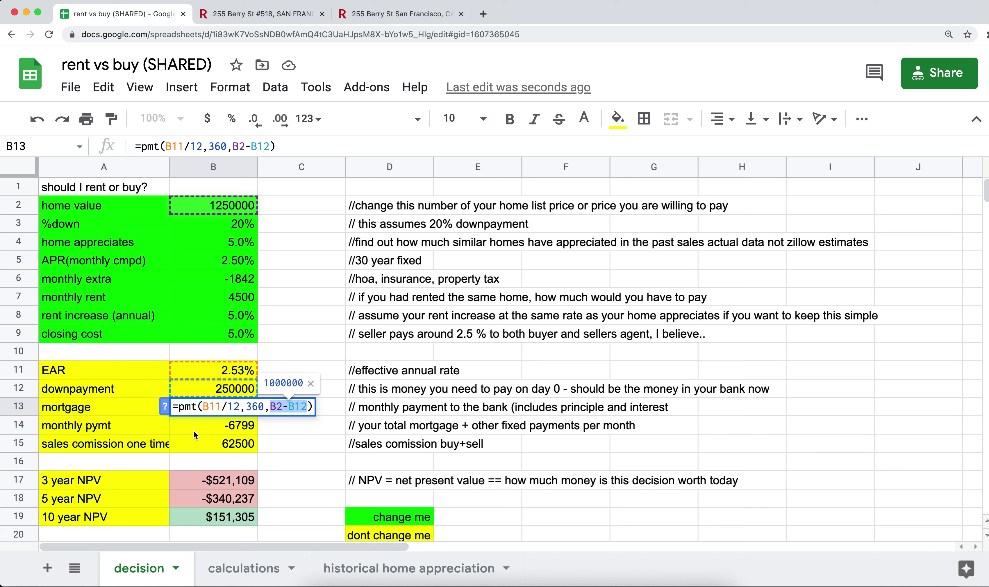
key("Return")
left_click(192, 410)
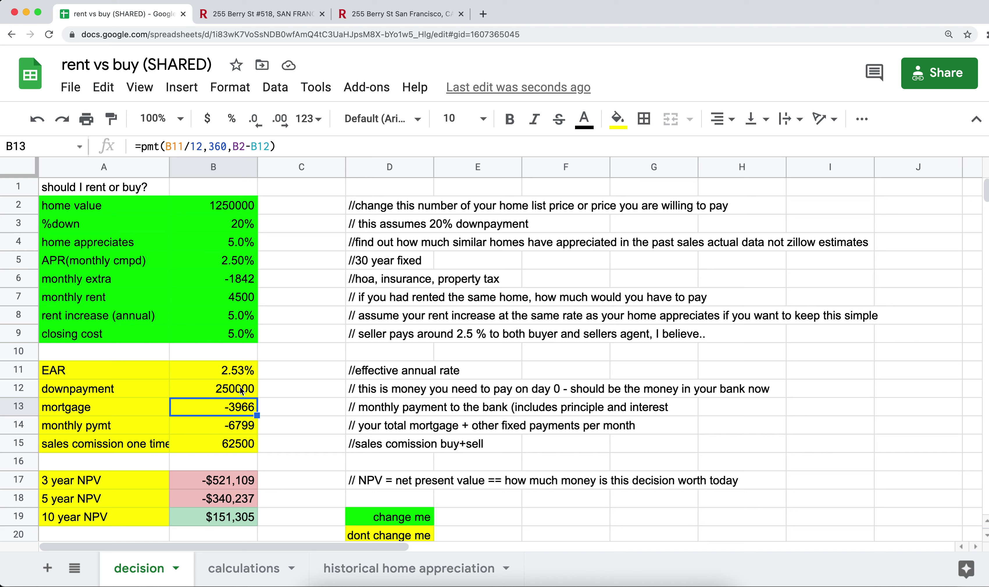
left_click(234, 285)
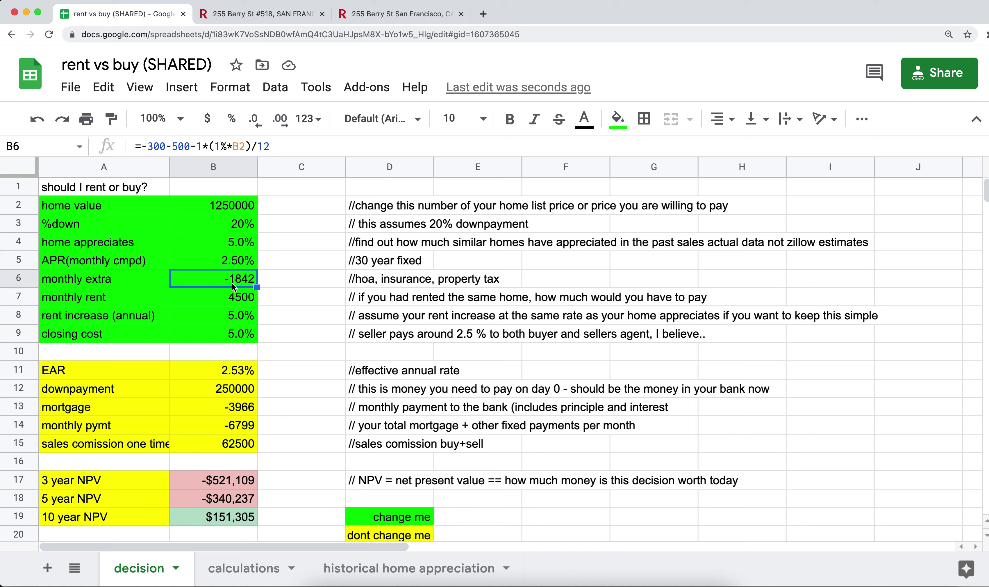
left_click(227, 429)
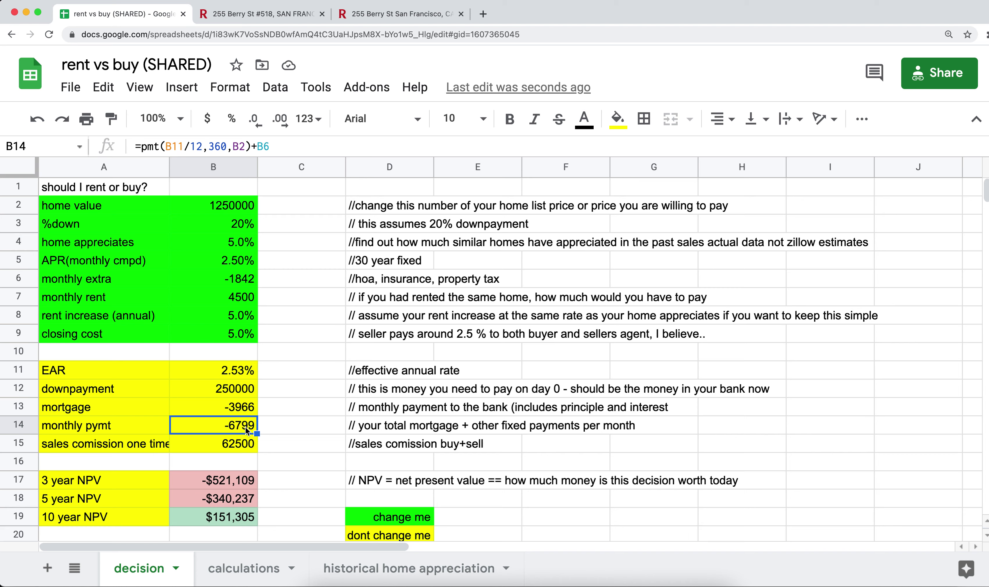
left_click(18, 424)
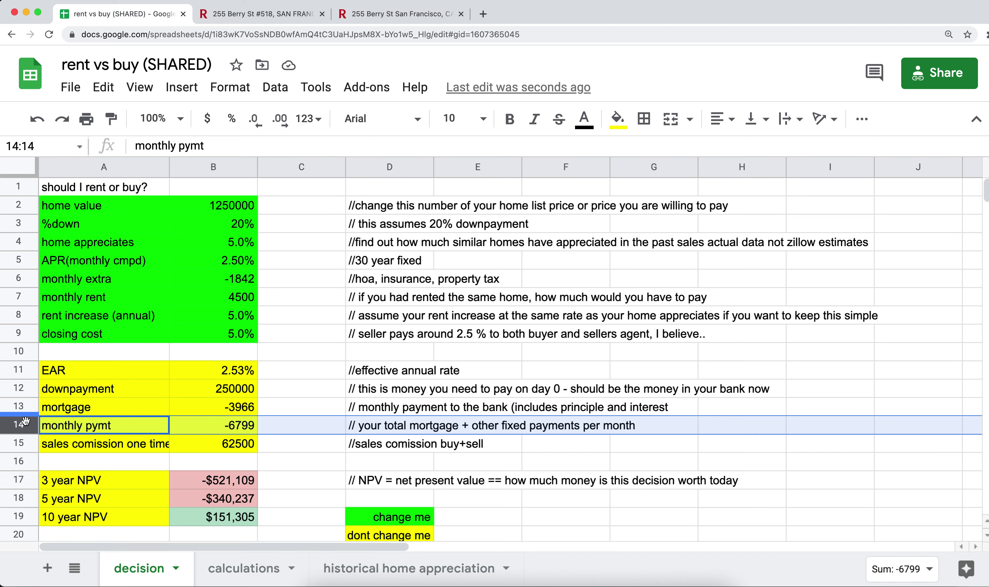
left_click(18, 297)
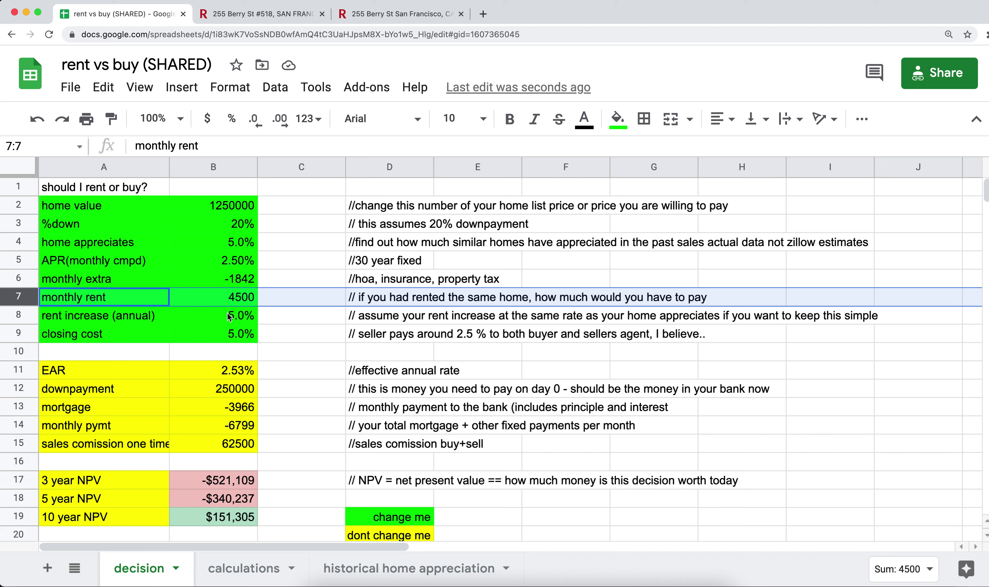
left_click(234, 320)
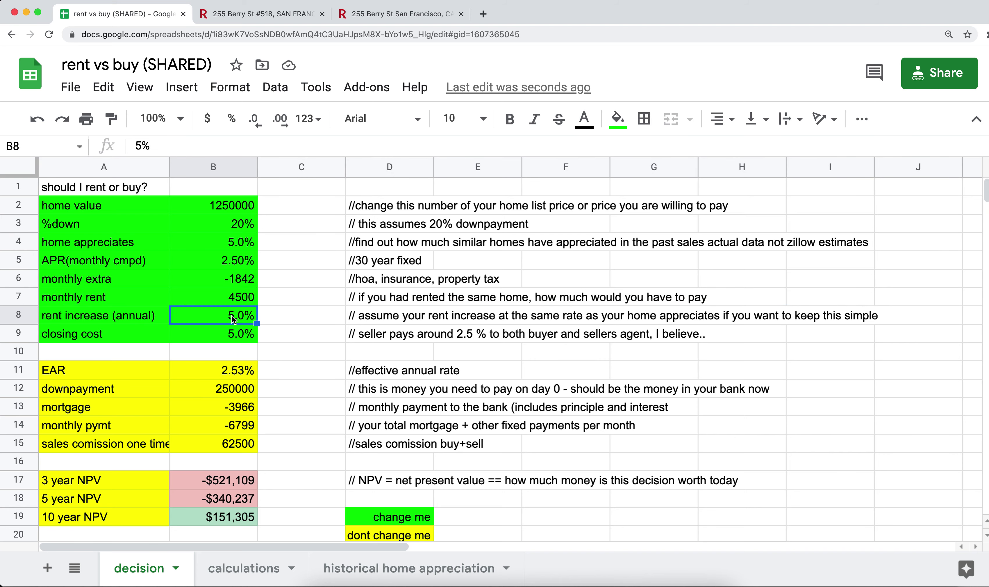
left_click(227, 243)
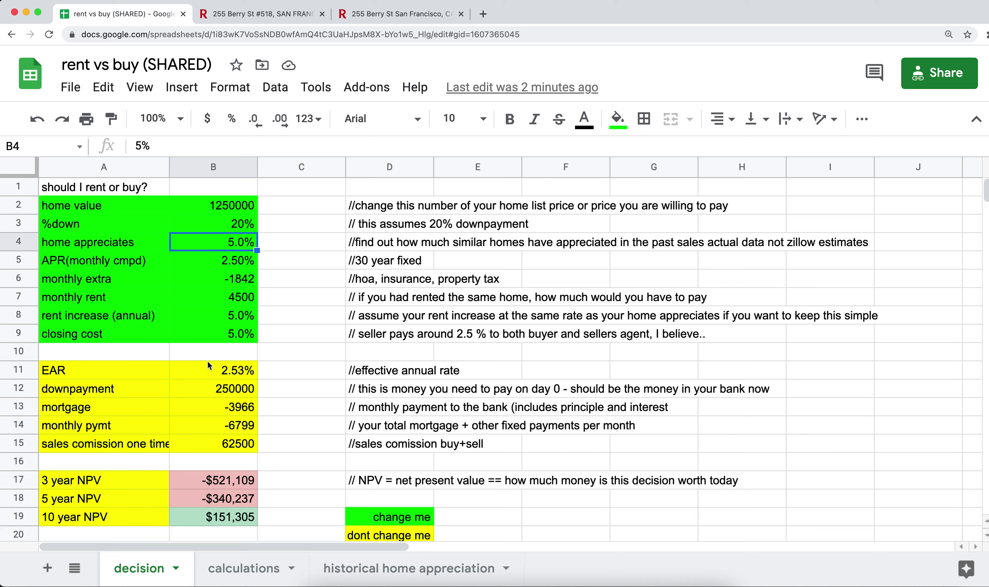
left_click(96, 375)
left_click(215, 449)
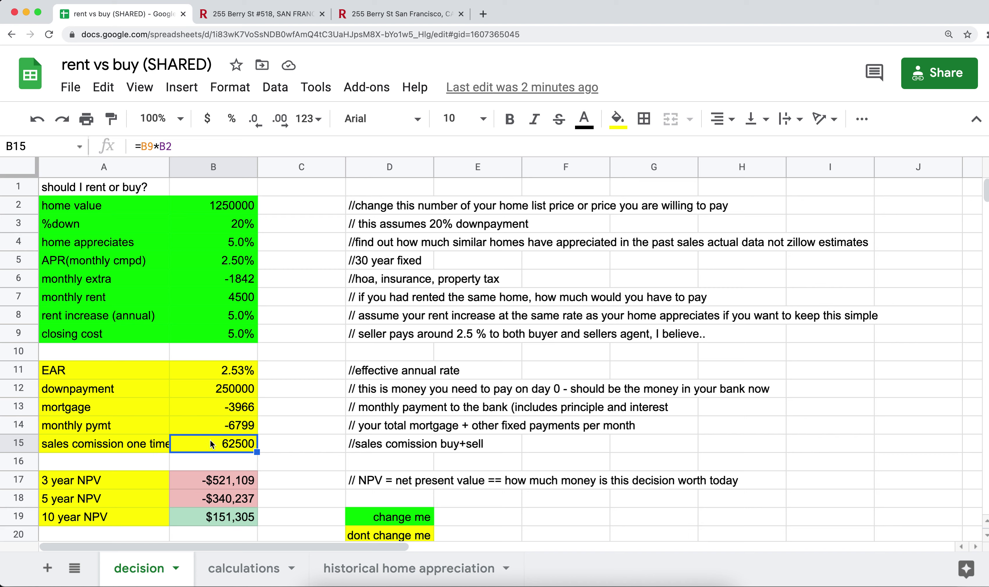
left_click(117, 374)
left_click_drag(105, 207, 219, 332)
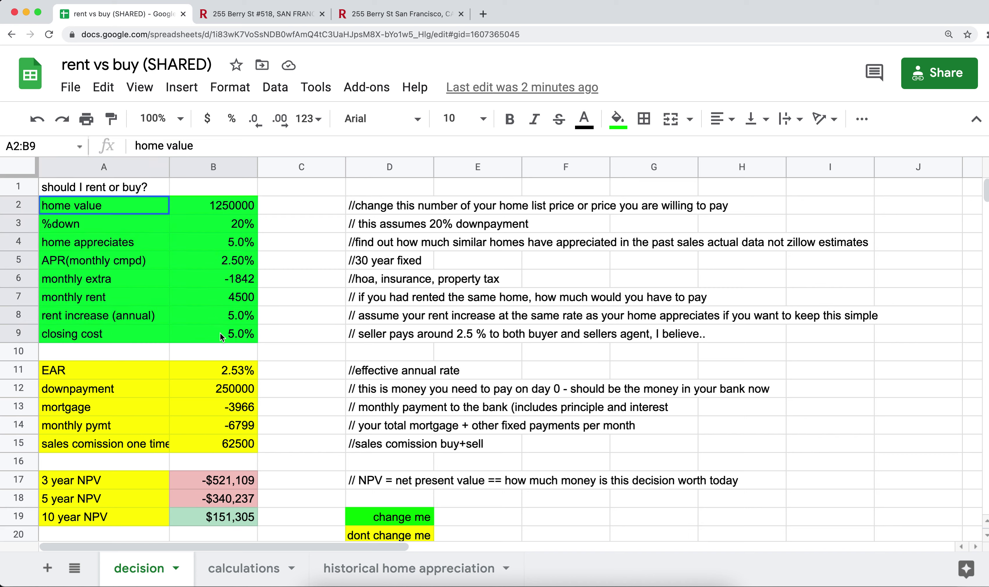
left_click(116, 369)
left_click_drag(116, 369, 233, 443)
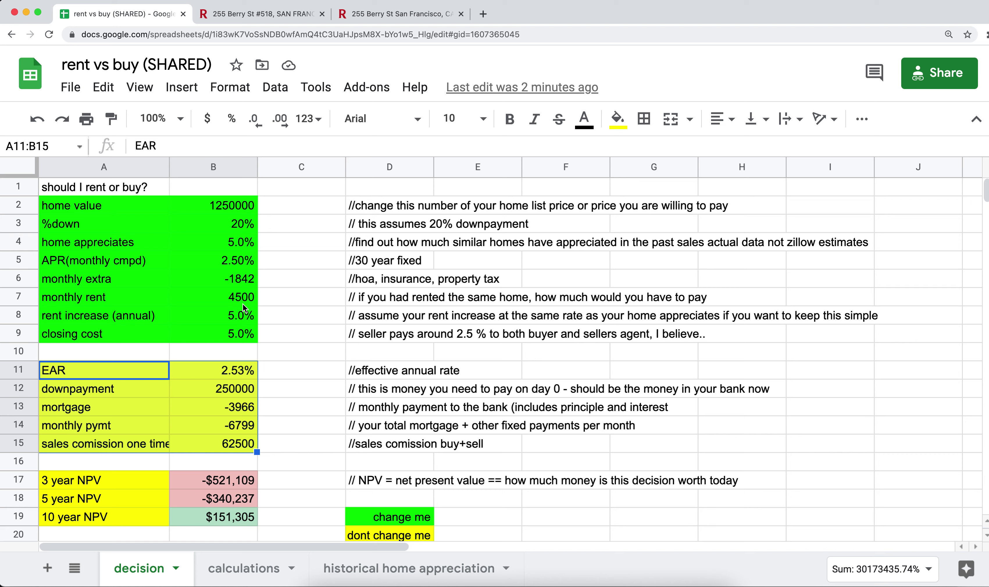
left_click(111, 485)
double_click(364, 481)
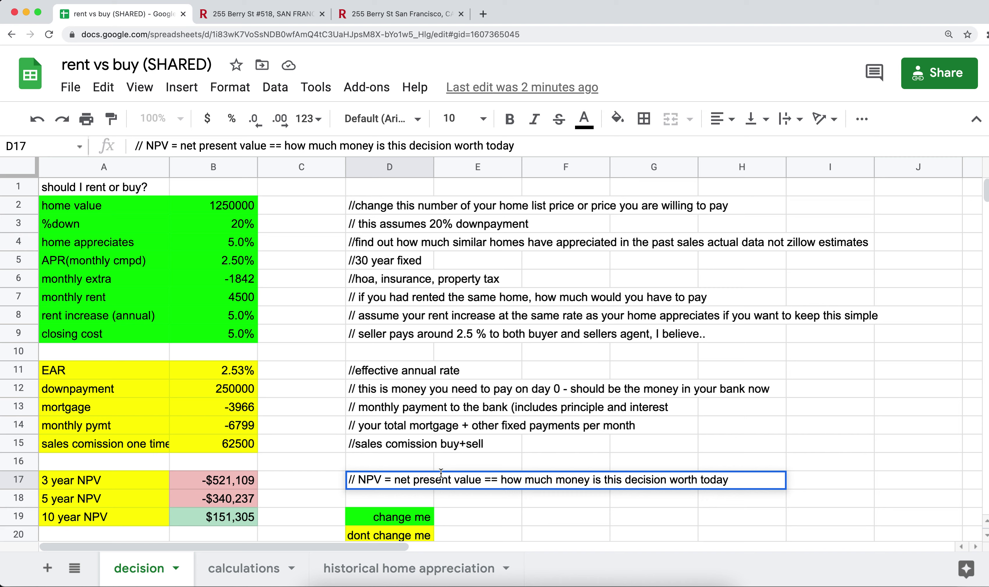
left_click_drag(502, 479, 729, 480)
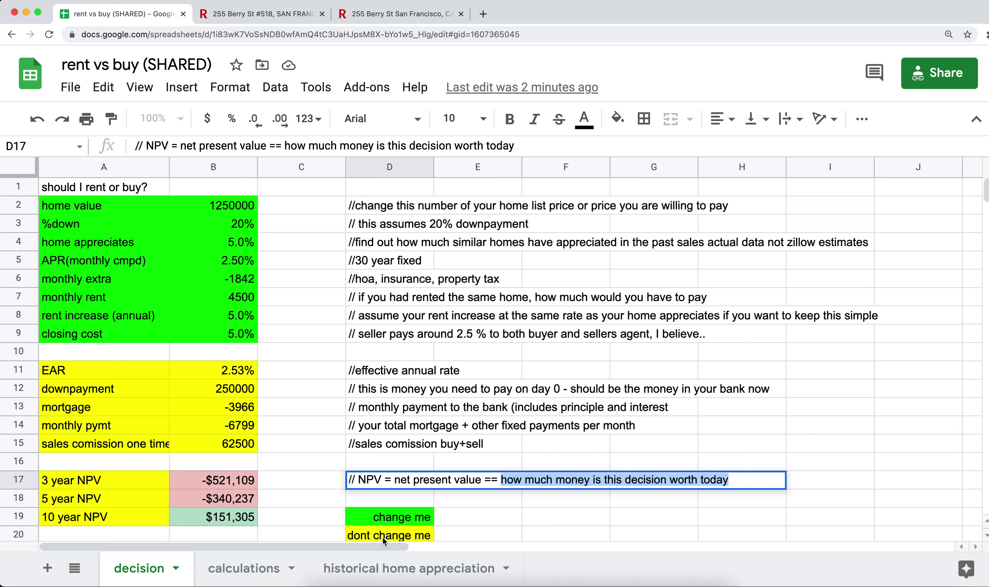
left_click(111, 479)
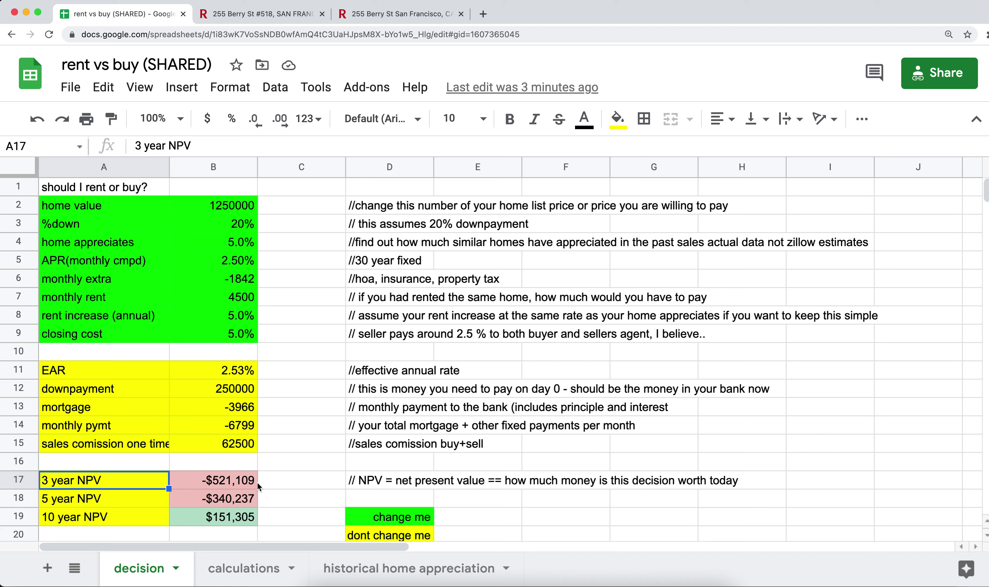
left_click(215, 488)
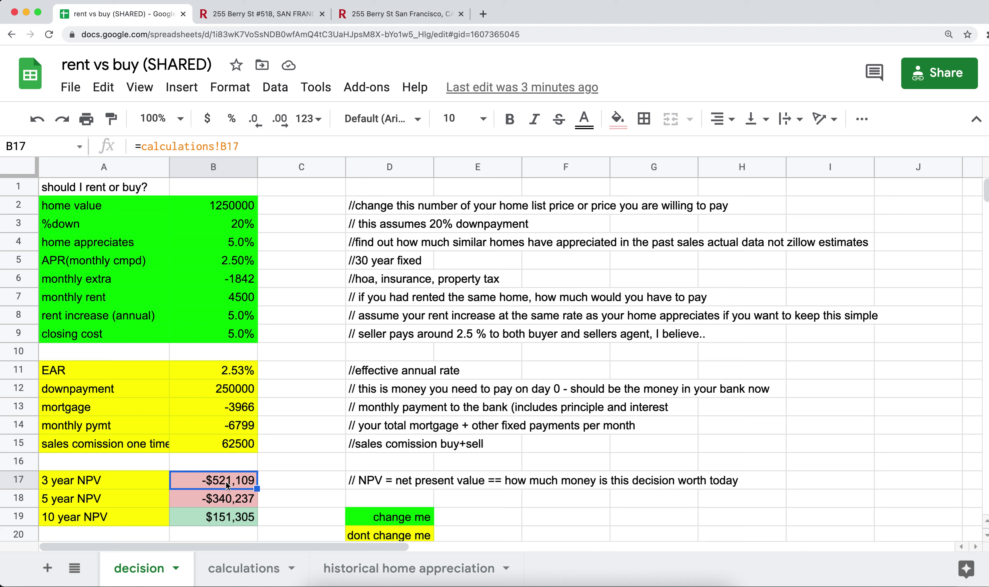
left_click(106, 499)
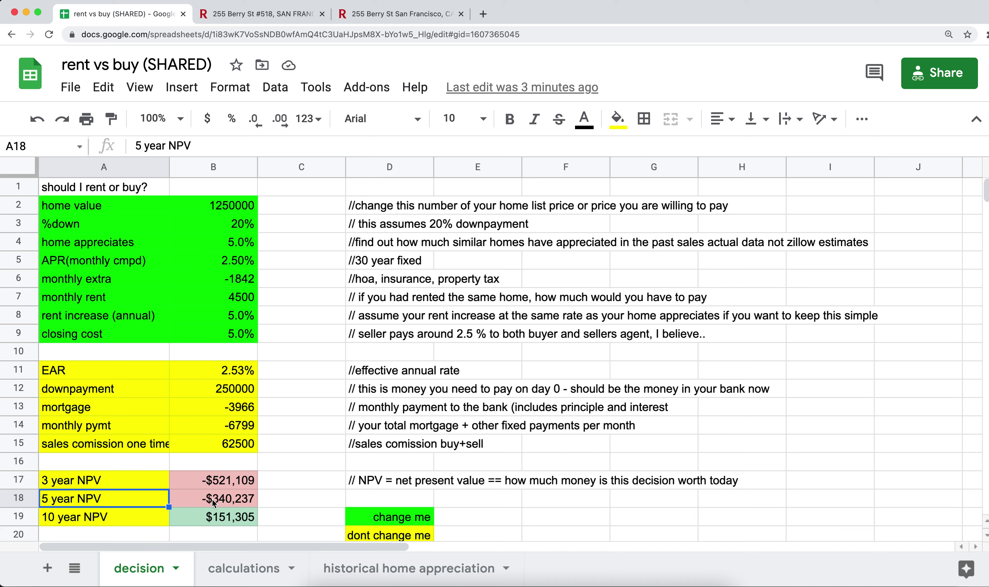
left_click(222, 480)
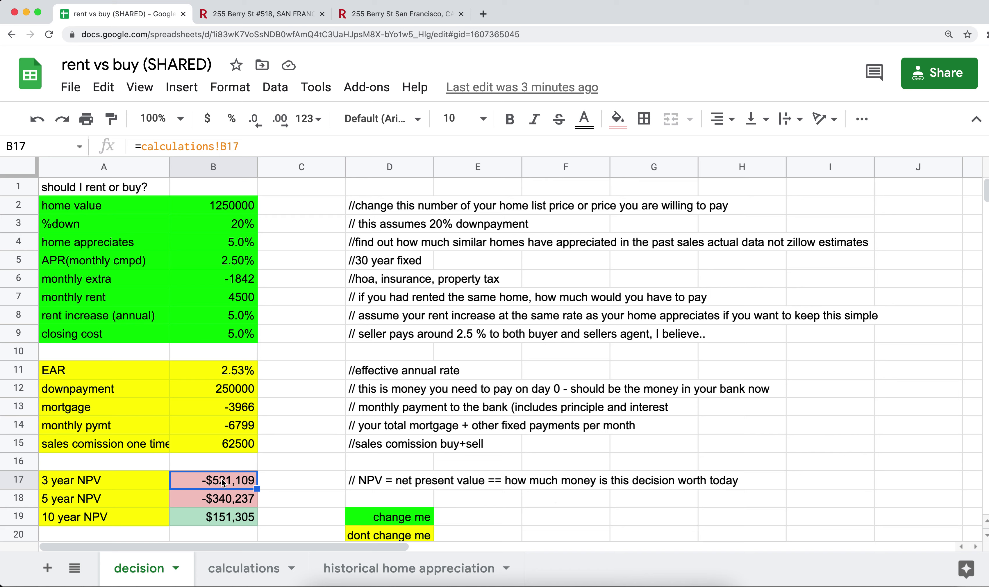
left_click(221, 499)
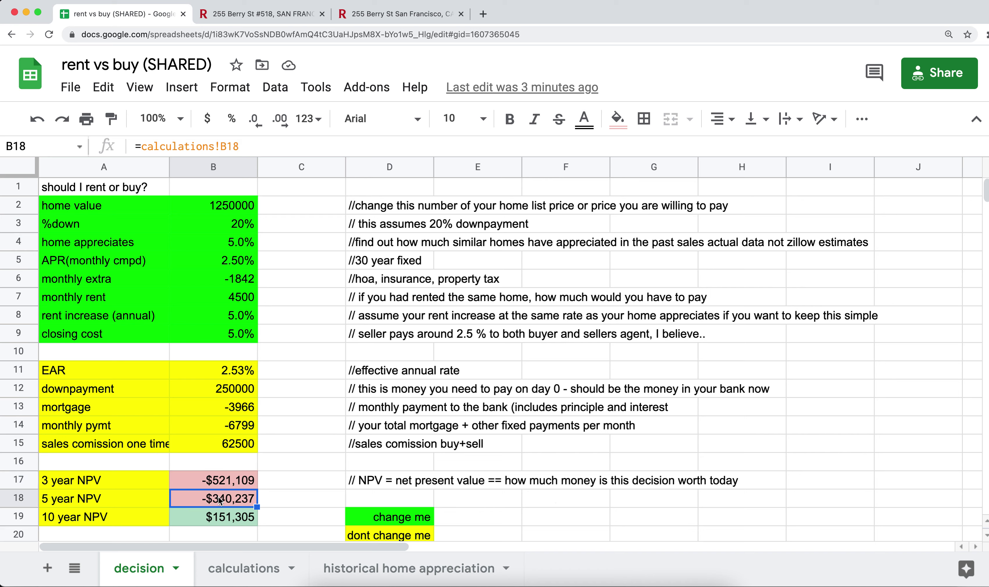
left_click(121, 518)
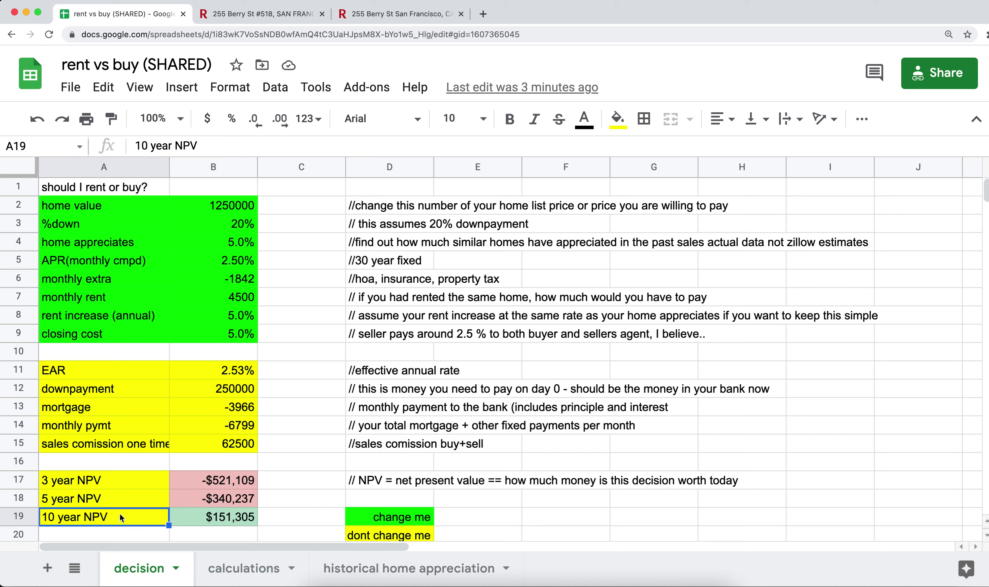
left_click(213, 521)
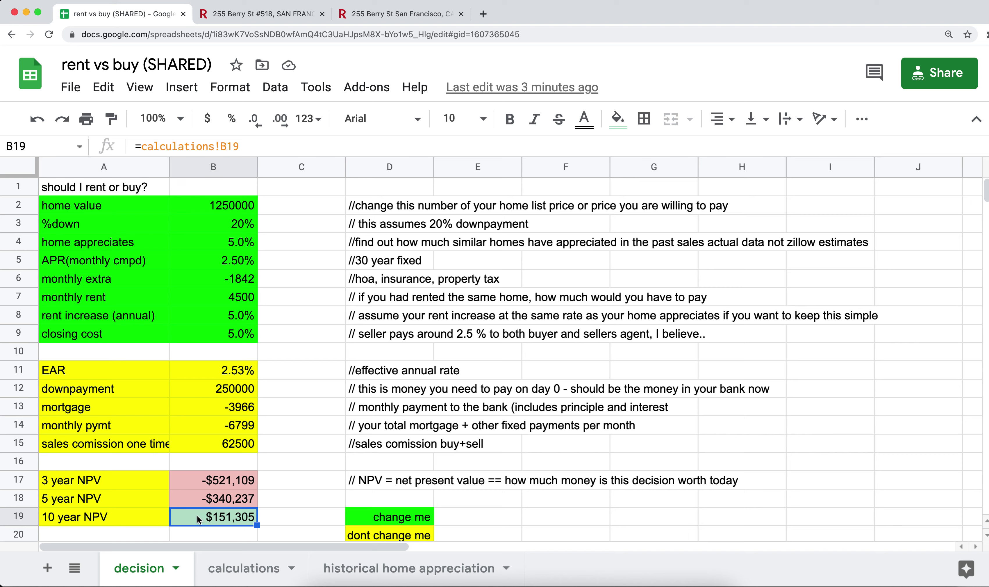
left_click_drag(80, 480, 79, 518)
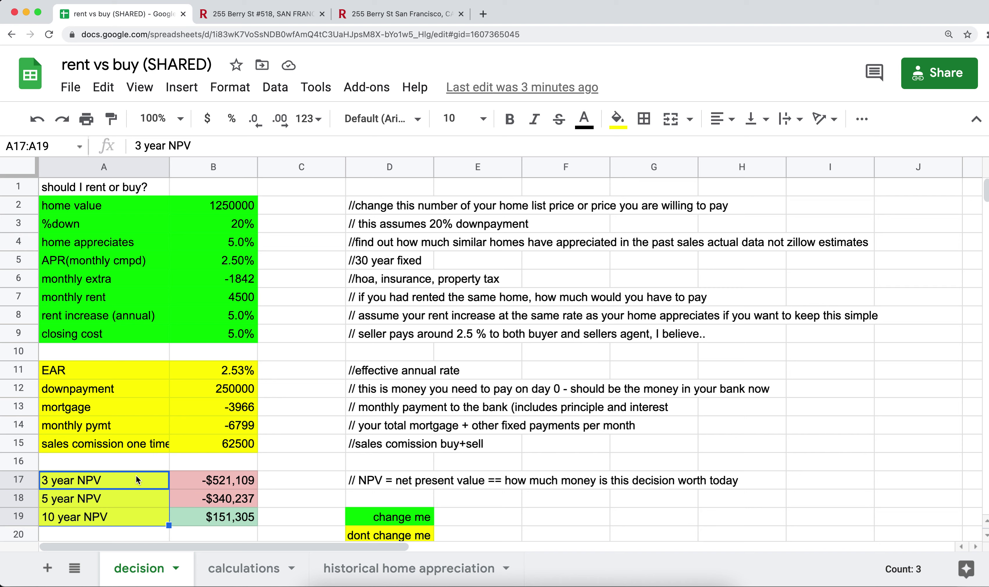
left_click(231, 480)
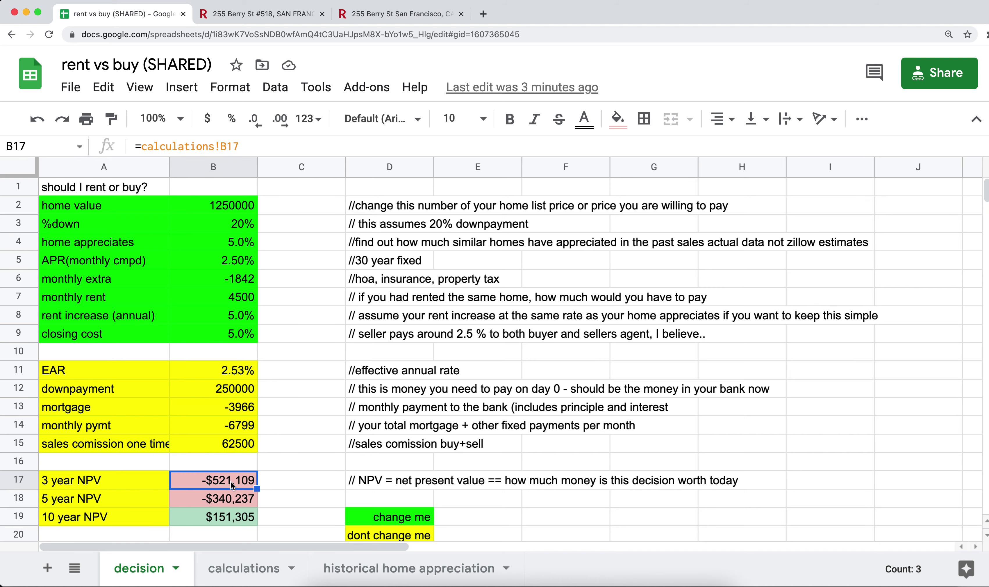
left_click(106, 481)
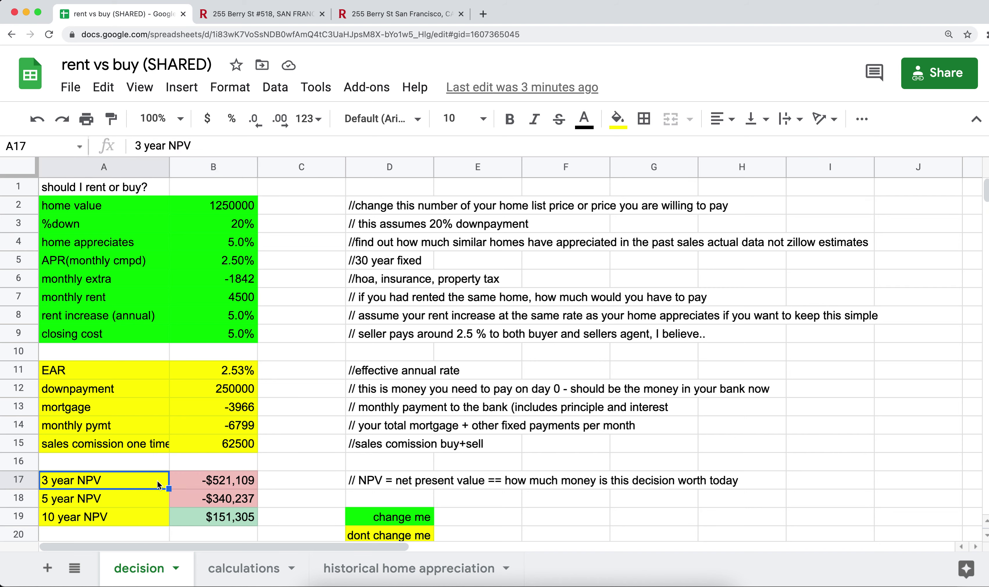
left_click(215, 483)
left_click(137, 479)
left_click(129, 498)
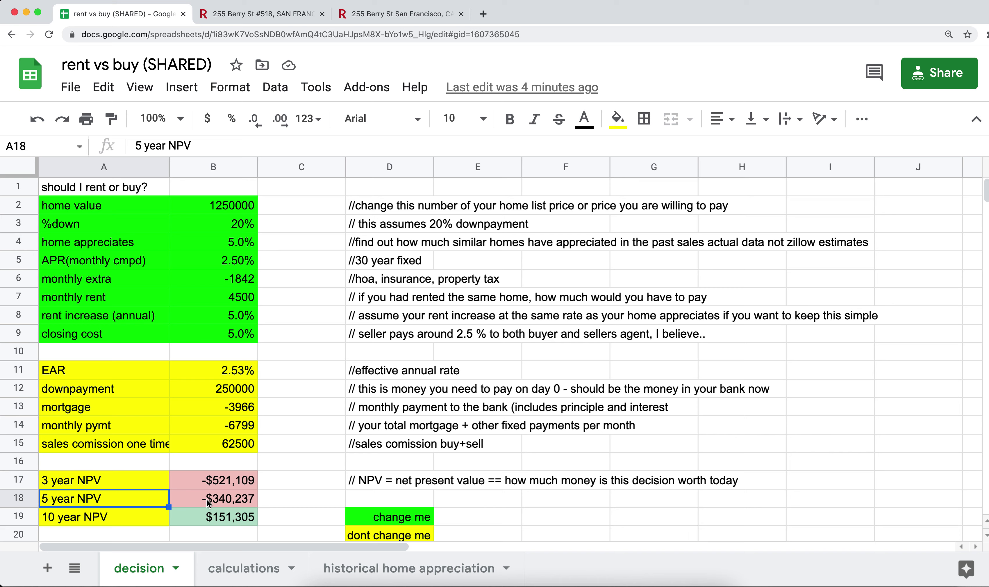
left_click(128, 515)
left_click(208, 521)
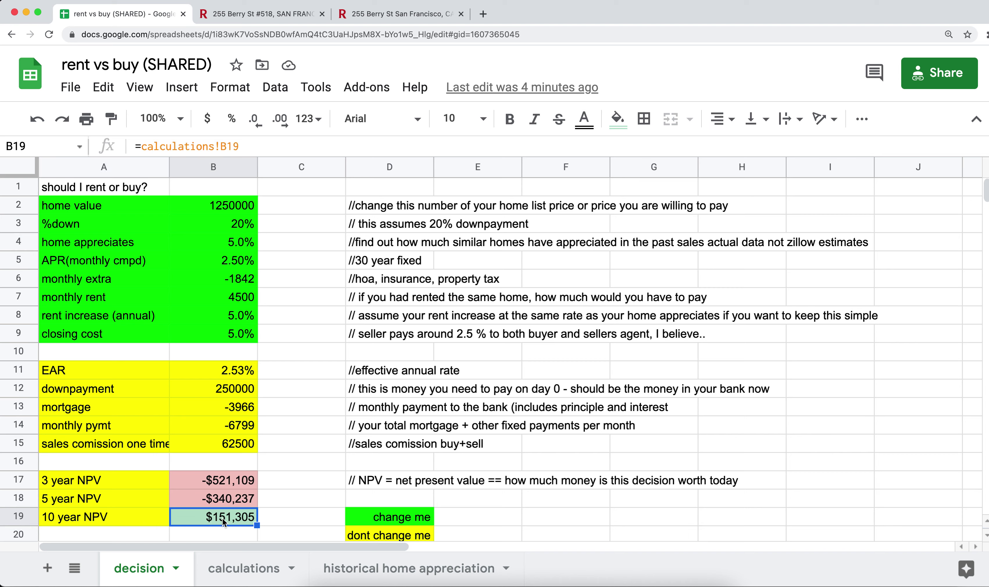
left_click_drag(110, 479, 221, 497)
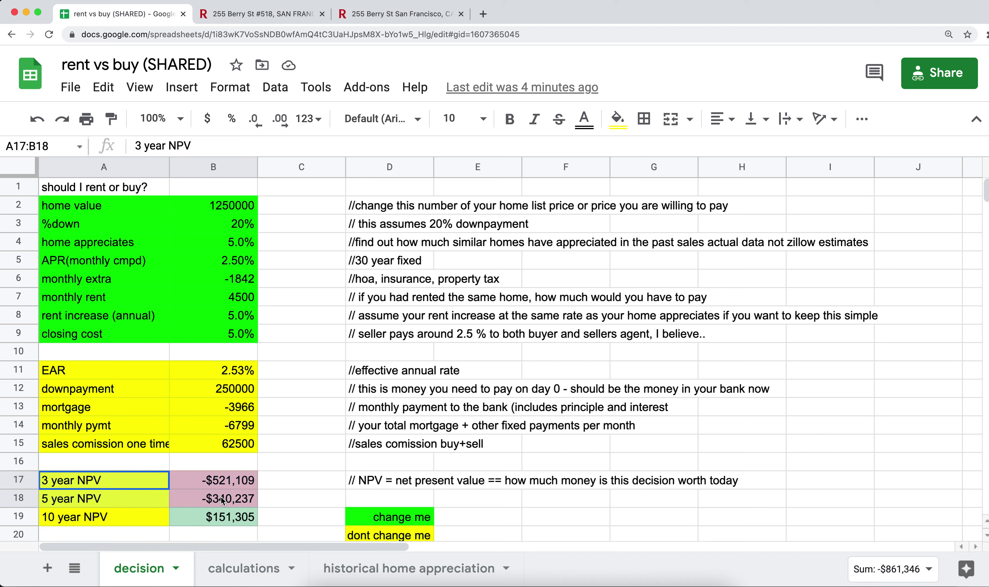
left_click_drag(240, 211, 234, 337)
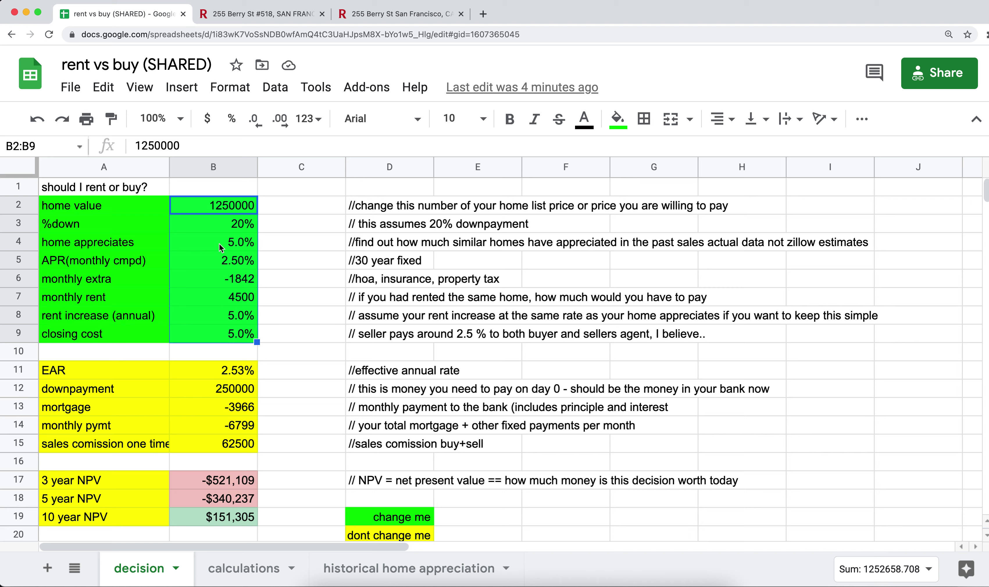
Set monthly rent to 5000 and the rent increase to 6%
left_click(218, 317)
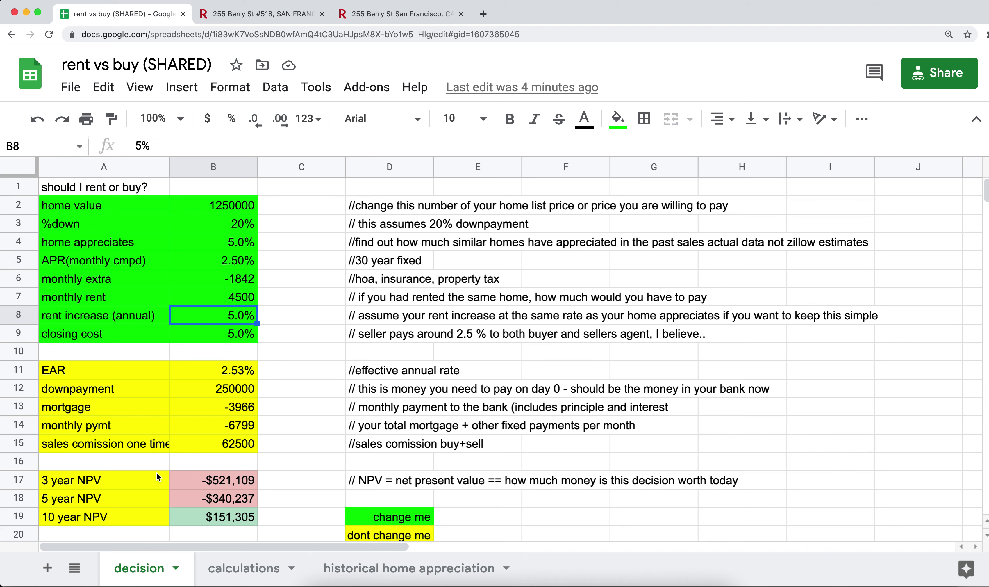
left_click_drag(211, 480, 212, 518)
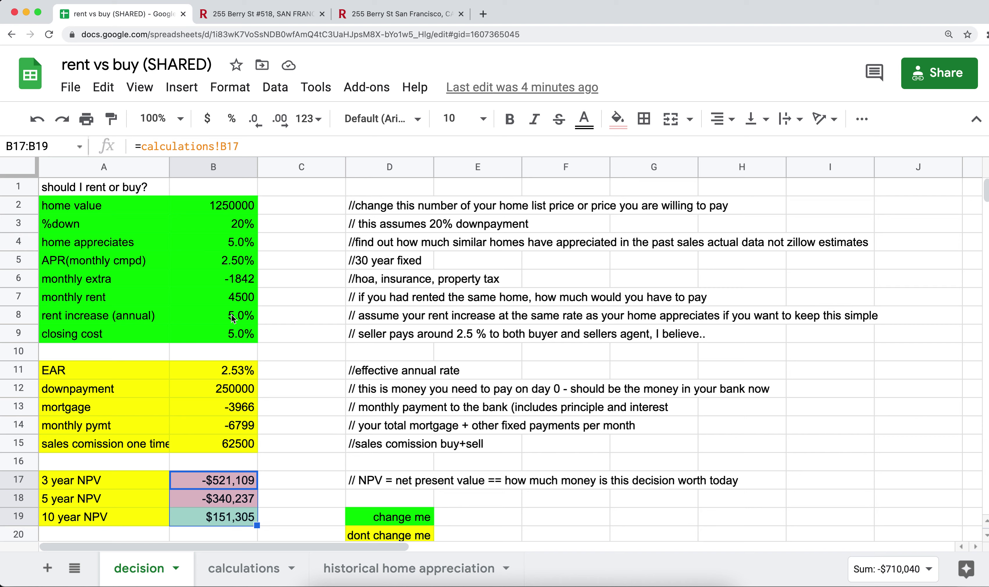
left_click(220, 296)
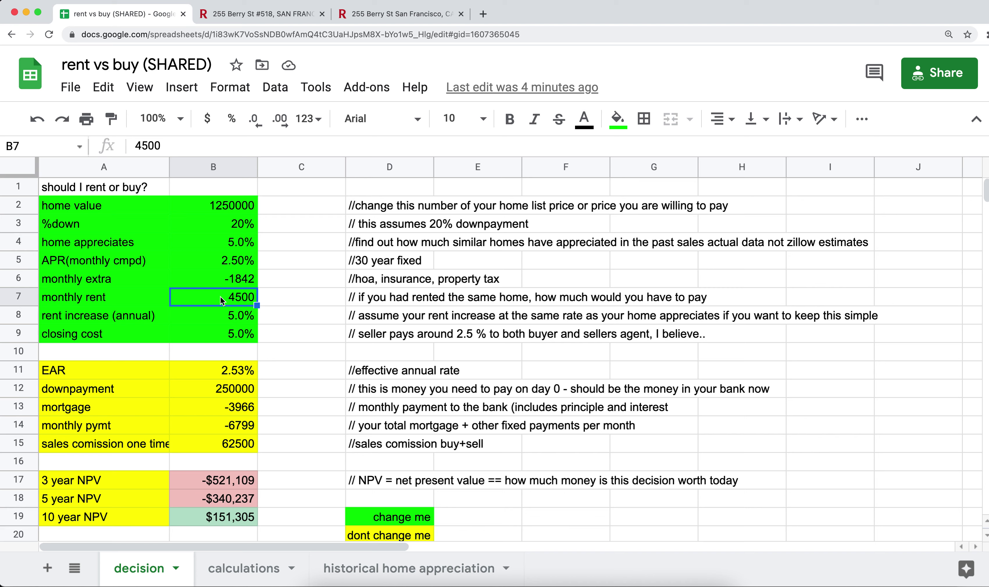
type("5000")
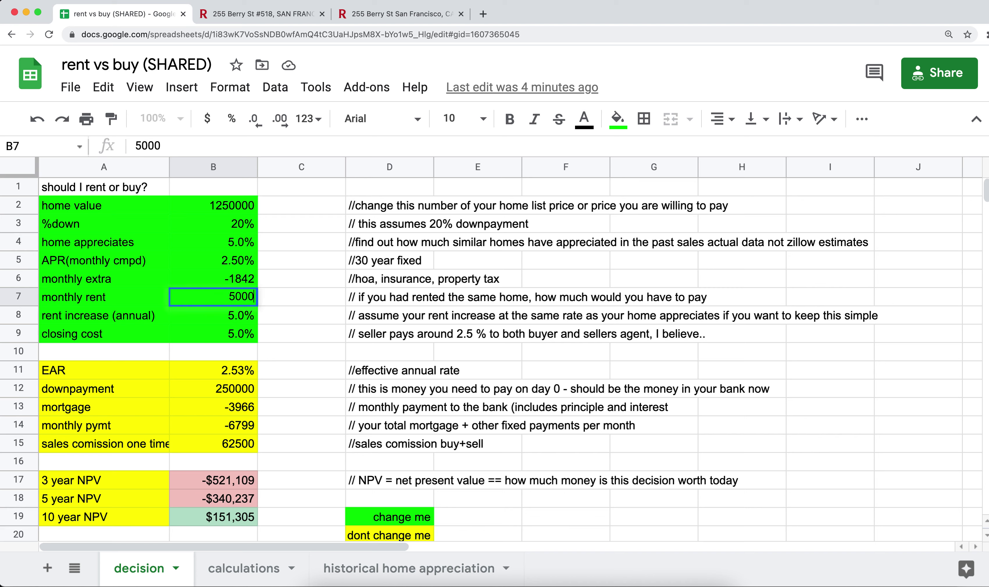
key("Return")
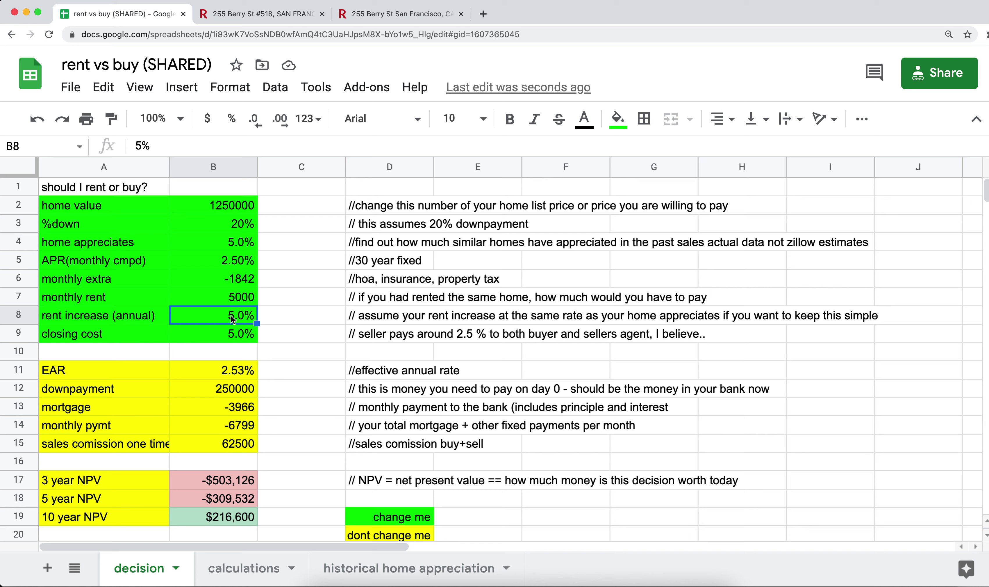
type("6")
key("Return")
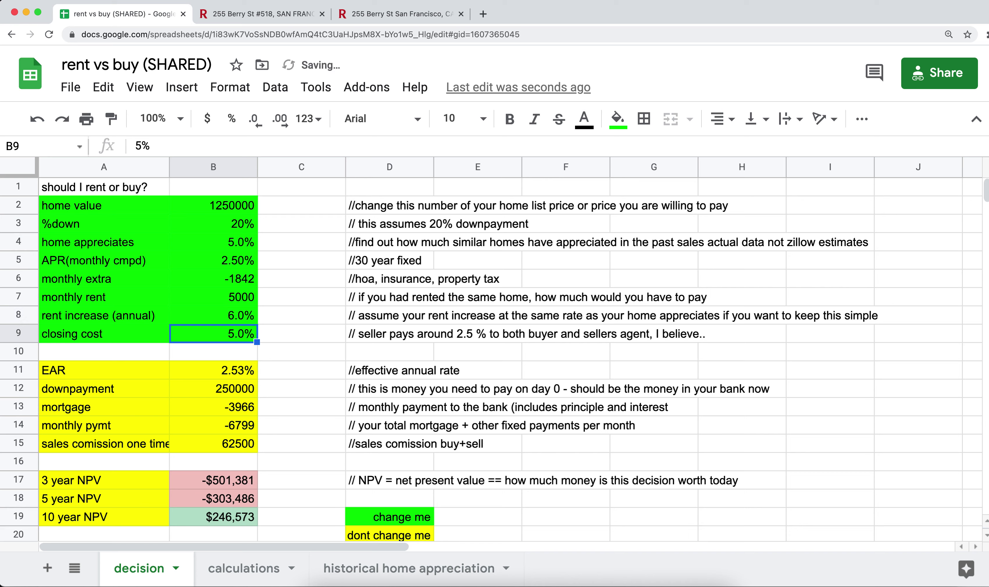
Set closing cost to 4% and home appreciation to 10%, after briefly trying 6%
key("Up")
key("Up")
key("Up")
key("Up")
key("Up")
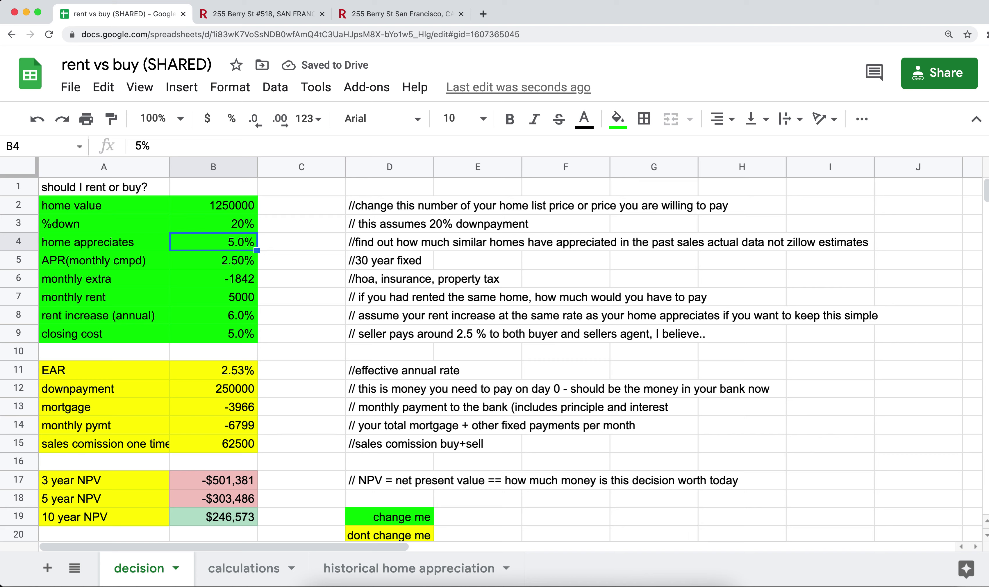
type("6")
key("Return")
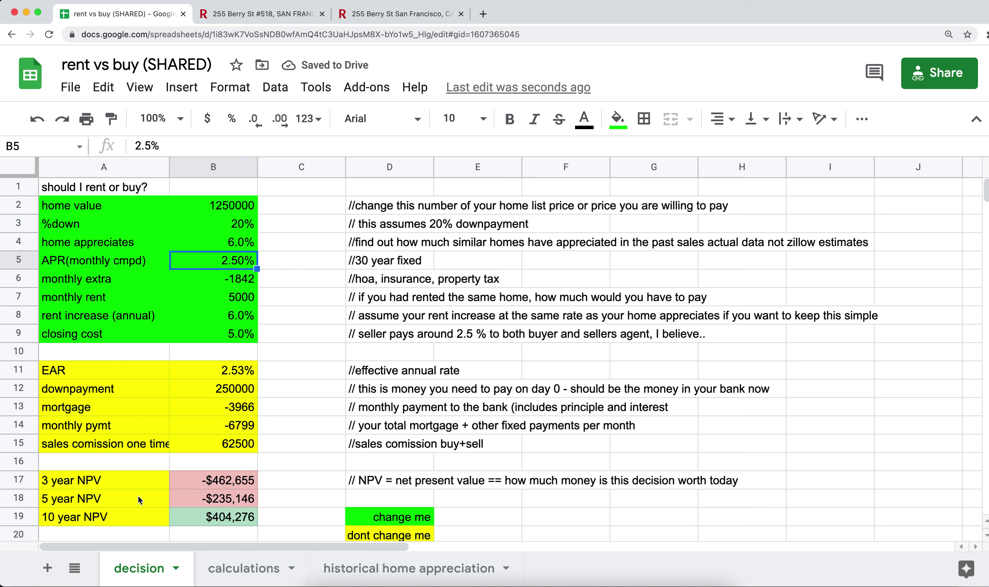
left_click(217, 334)
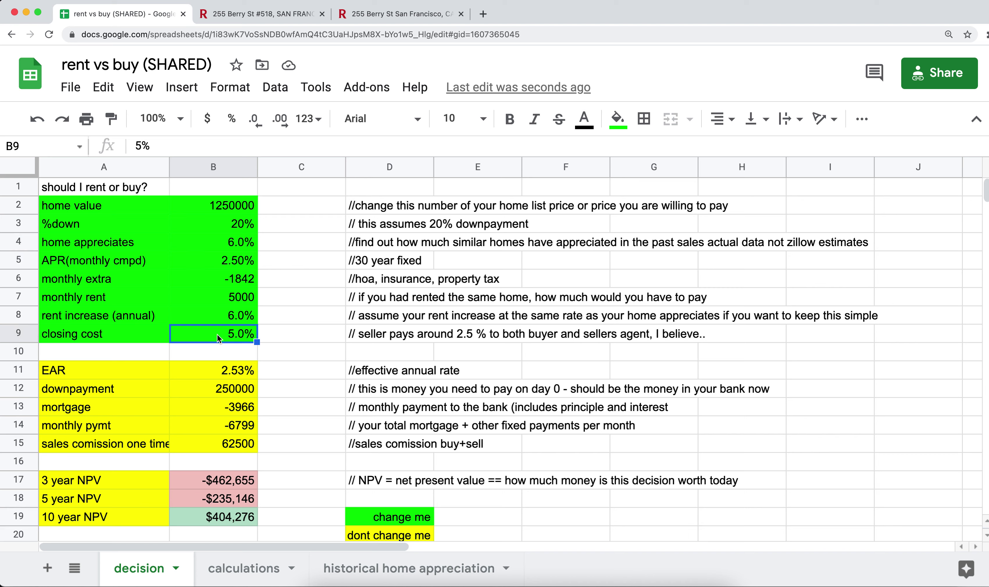
type("4")
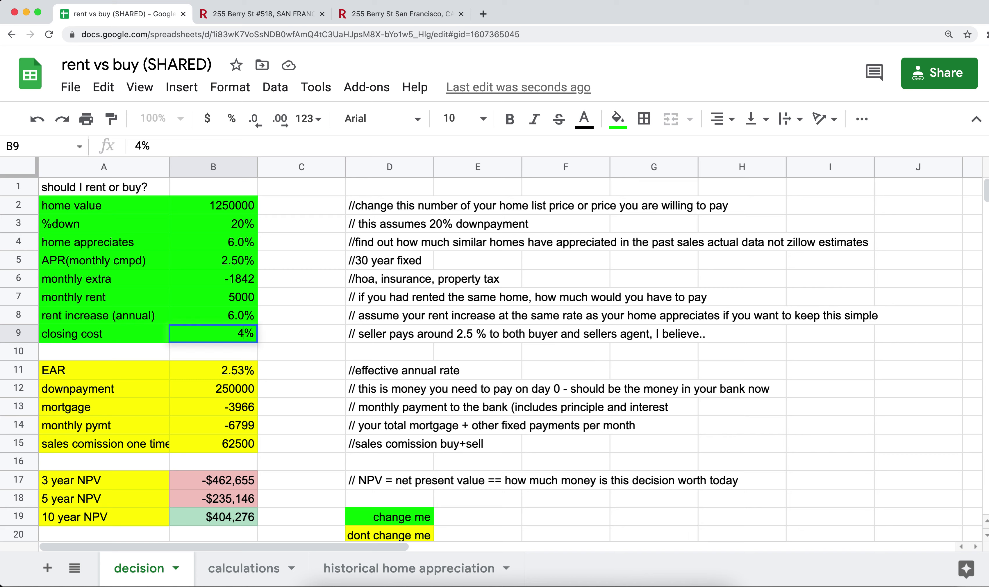
key("Return")
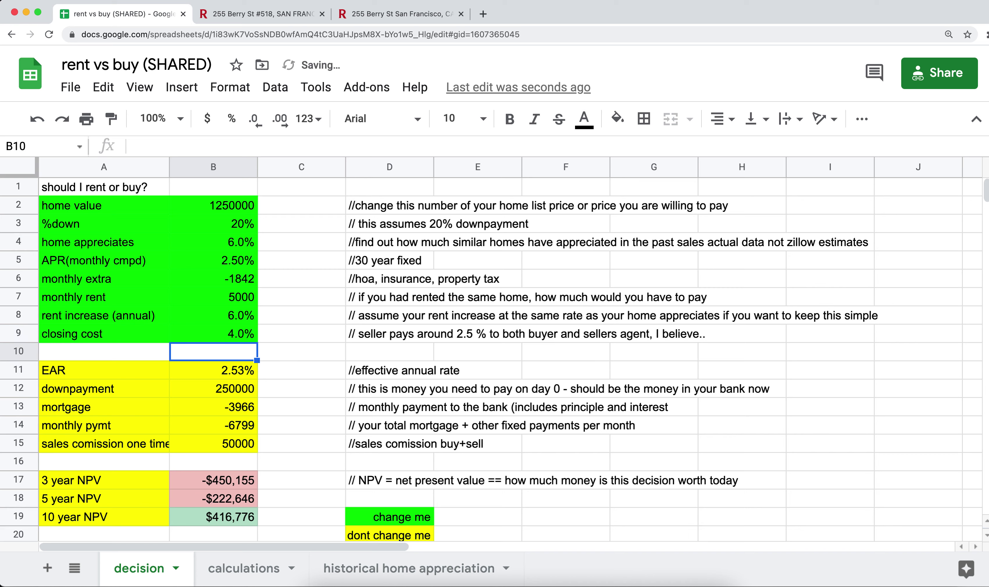
key("Up")
key("Up")
key("Up")
key("Up")
key("Up")
key("Up")
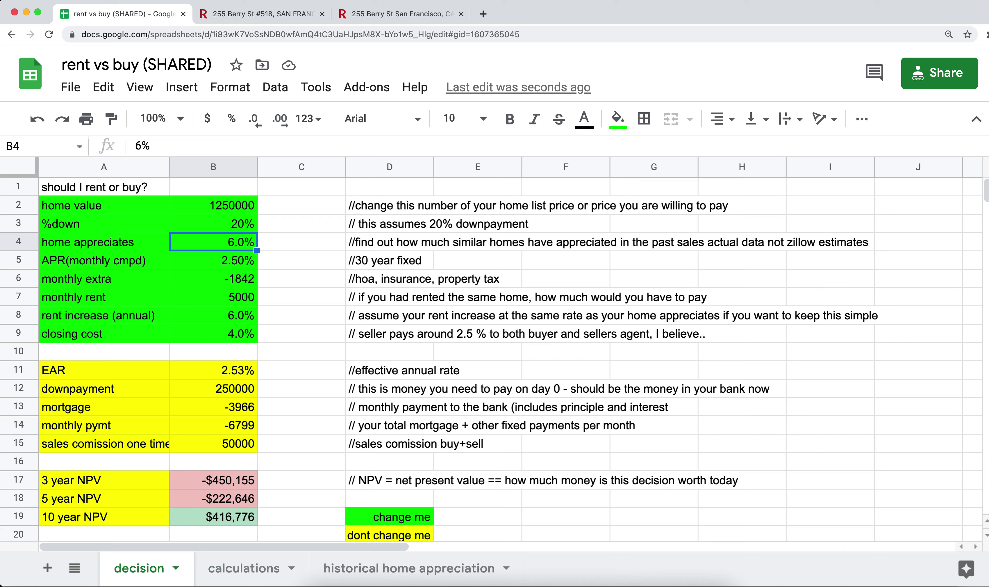
type("10")
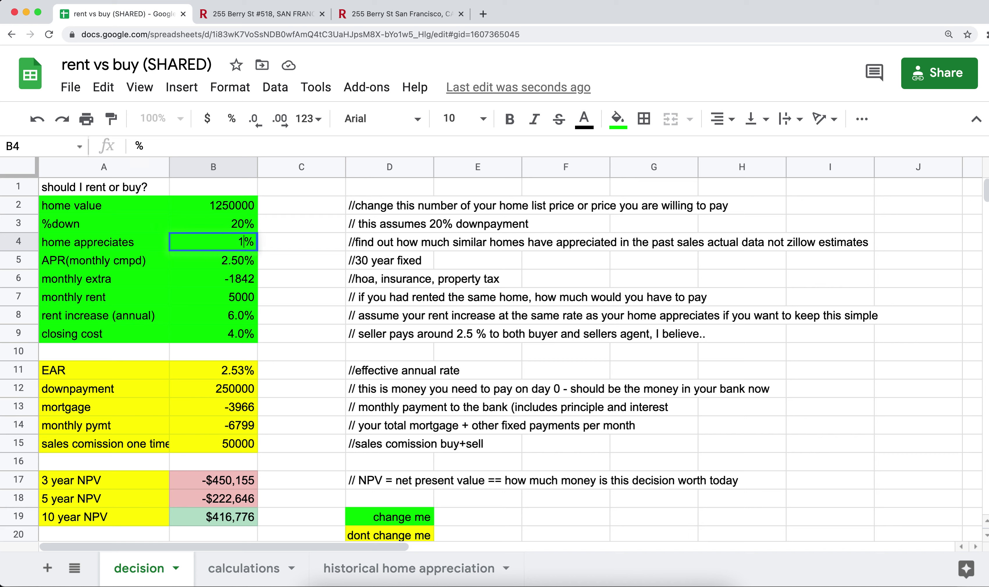
key("Return")
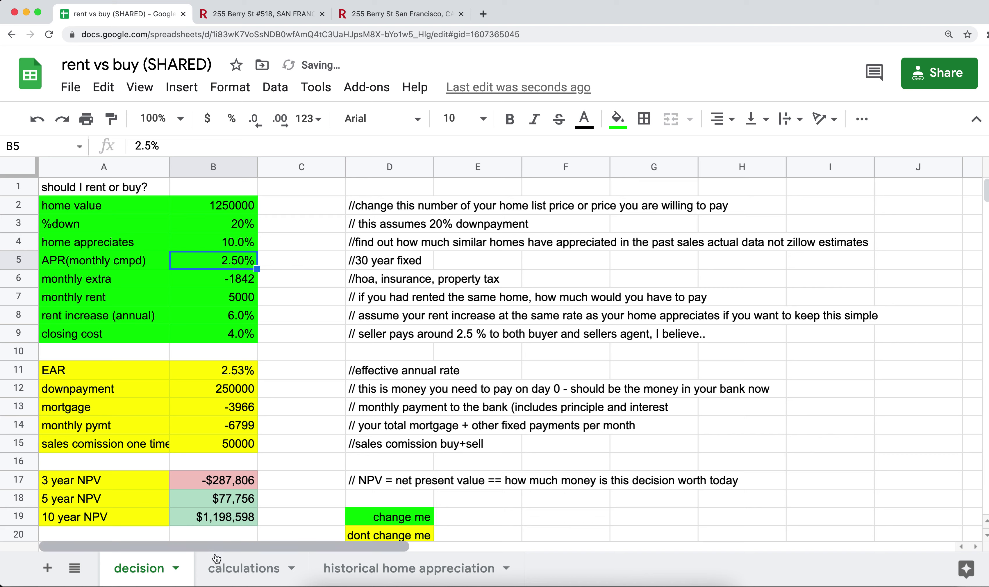
Highlight the three NPV results and the 5-year NPV row
left_click_drag(121, 501, 206, 520)
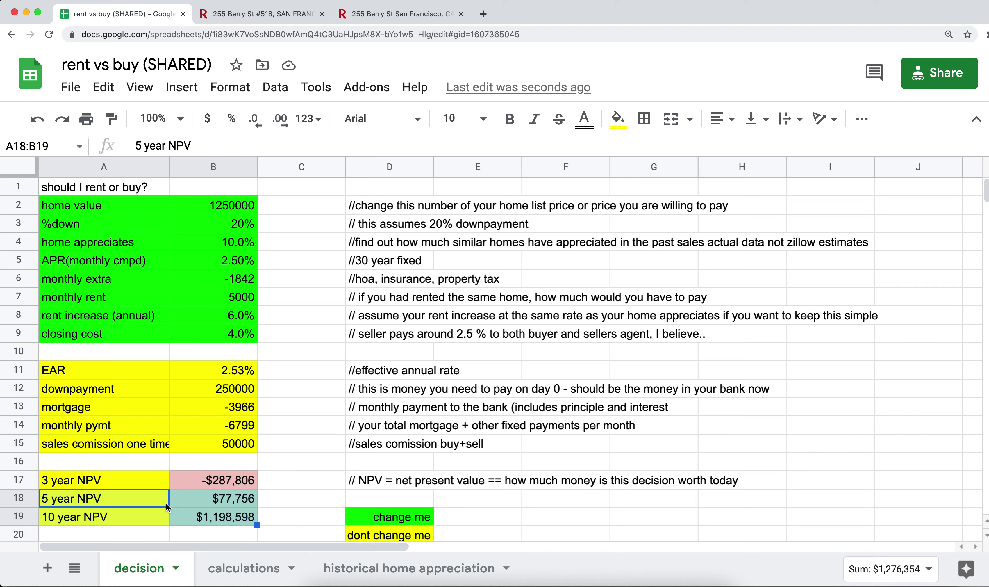
left_click_drag(227, 485, 227, 515)
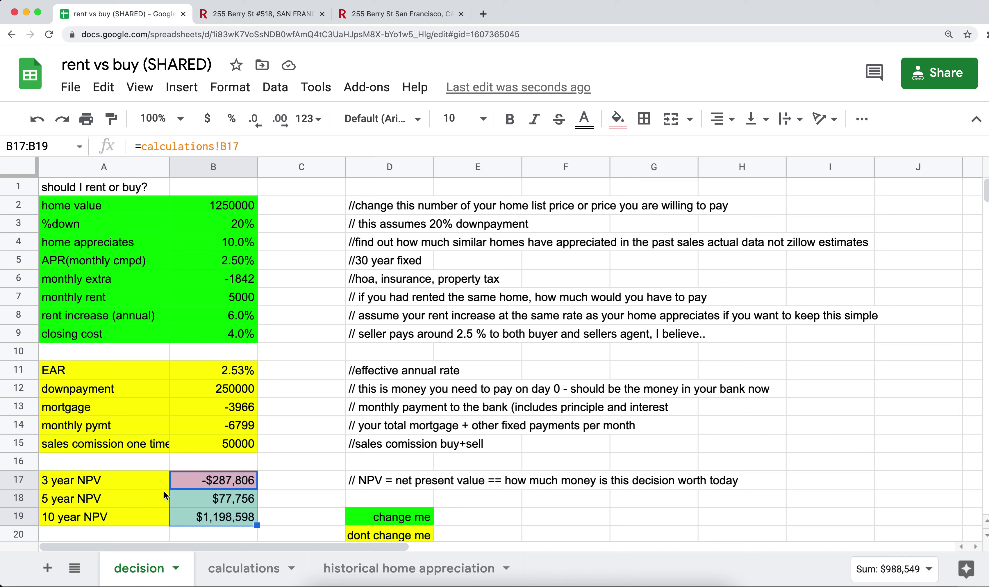
left_click(118, 504)
key("shift+Right")
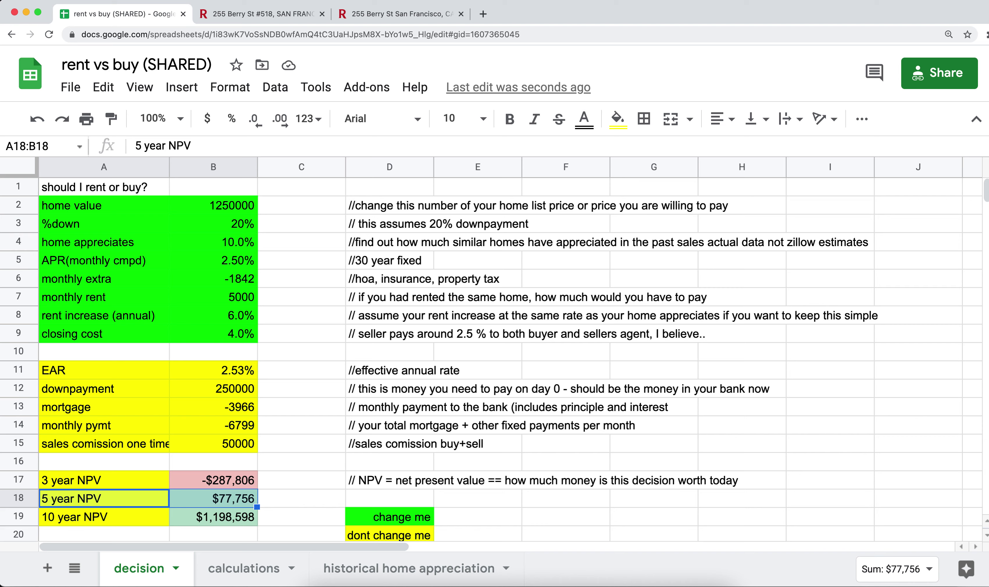
Set home appreciation, rent increase and closing cost each to 5%
left_click(239, 245)
type("5")
key("Return")
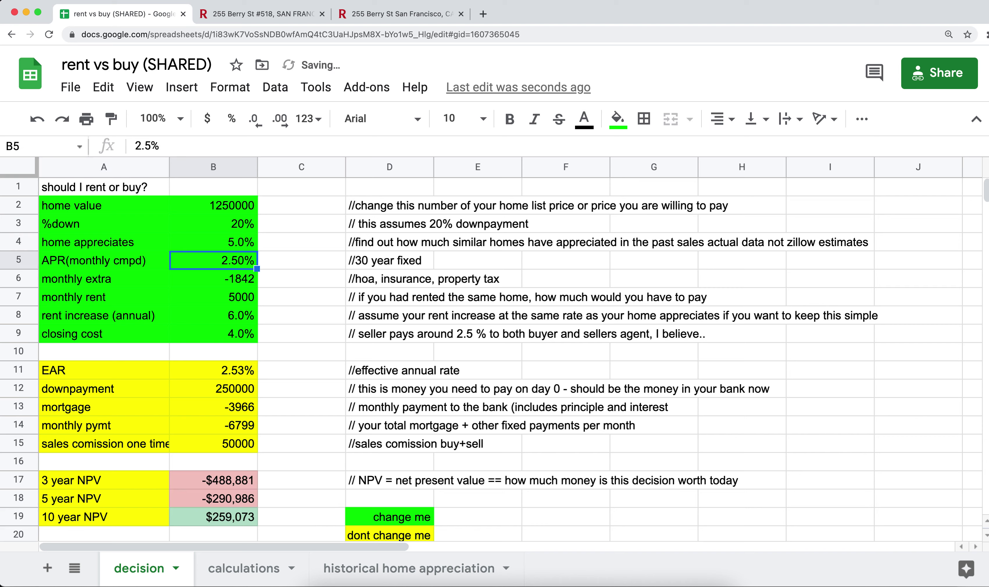
key("Down")
key("Down")
key("Down")
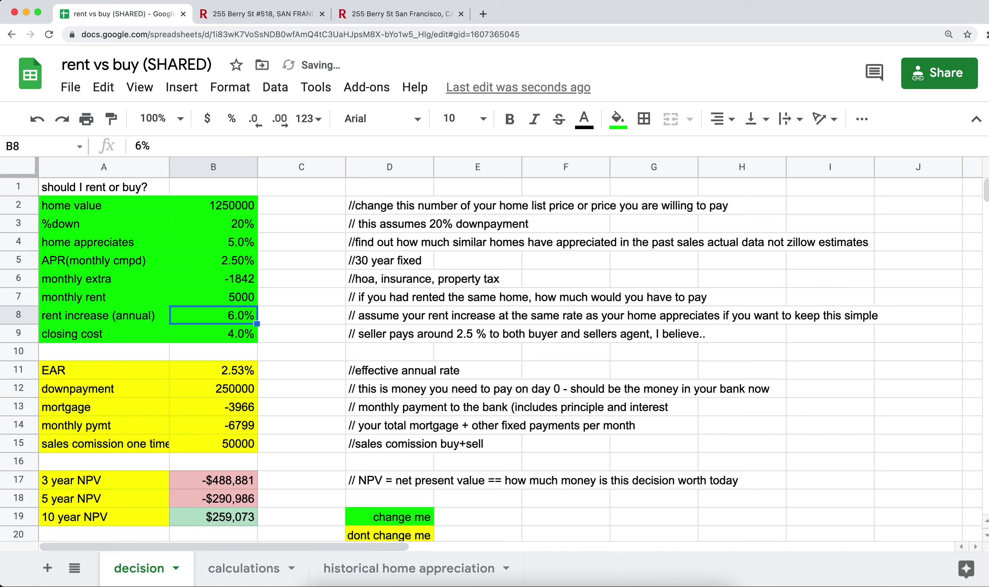
type("5")
key("Return")
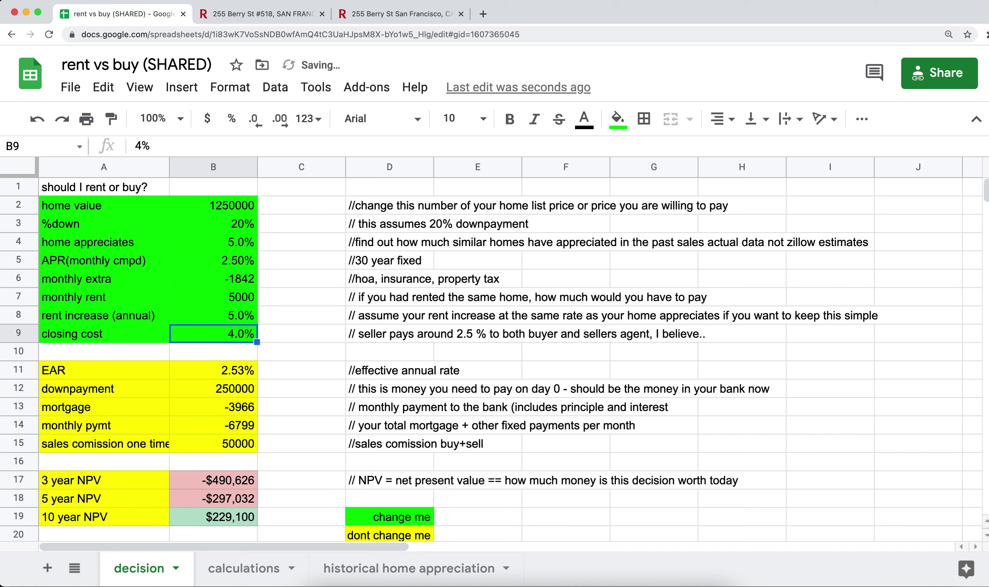
key("Up")
key("Up")
key("Up")
key("Up")
key("Down")
key("Down")
key("Down")
key("Down")
type("5")
key("Return")
key("Up")
key("Up")
key("Up")
key("Up")
key("Up")
key("Up")
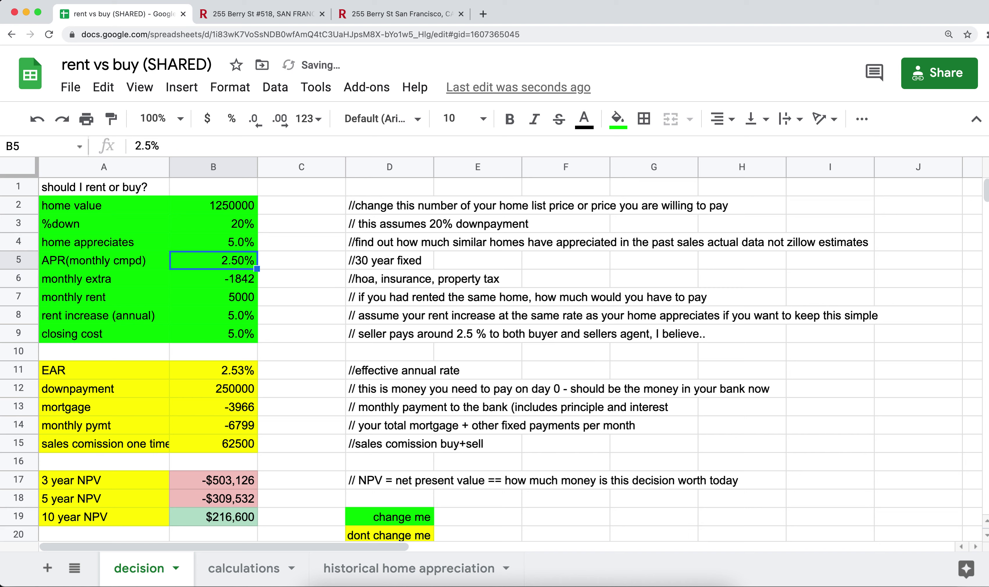
key("Up")
key("Up")
Change the home value to 1000000
key("Return")
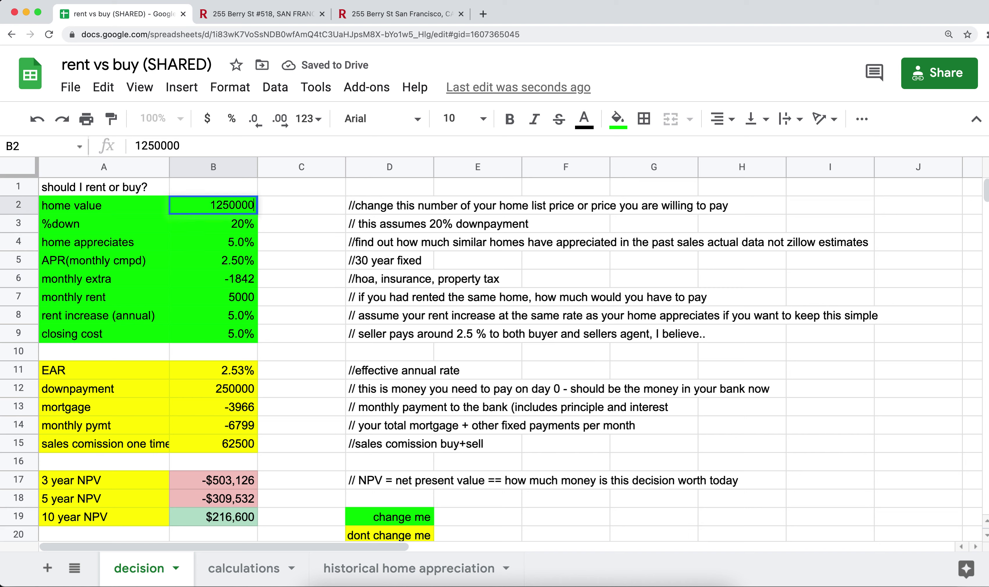
key("BackSpace")
key("BackSpace")
type("00")
key("Return")
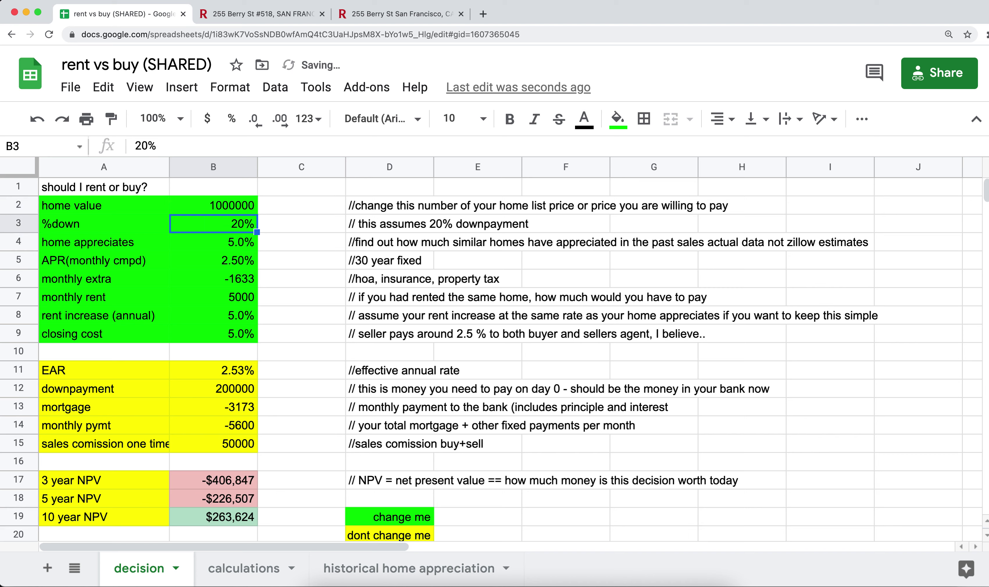
Try a 3% APR, then undo it back to 2.50%
key("Down")
key("Down")
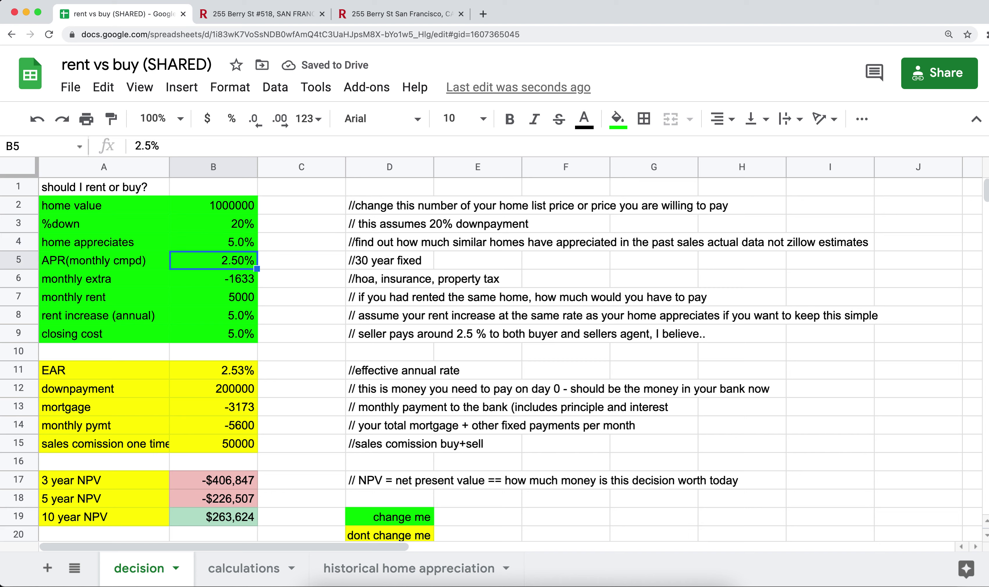
type("3")
key("Return")
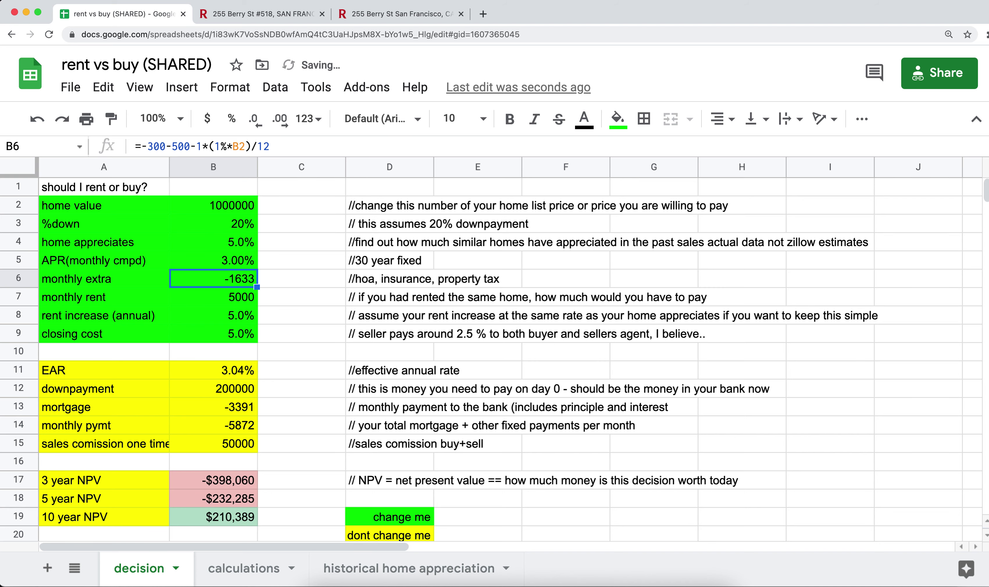
key("super+z")
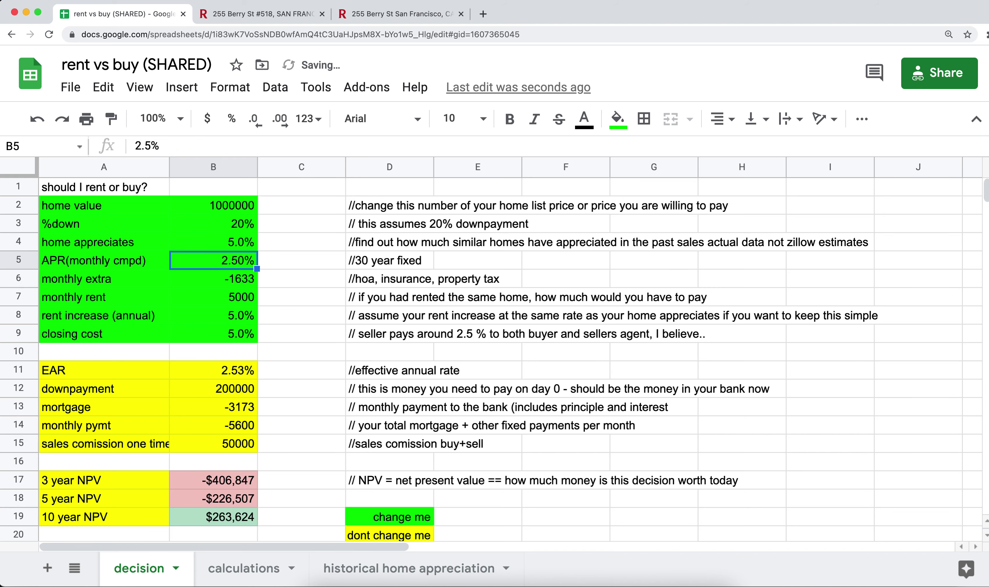
Check the 3- and 5-year NPV results, then go to the calculations sheet
left_click(220, 481)
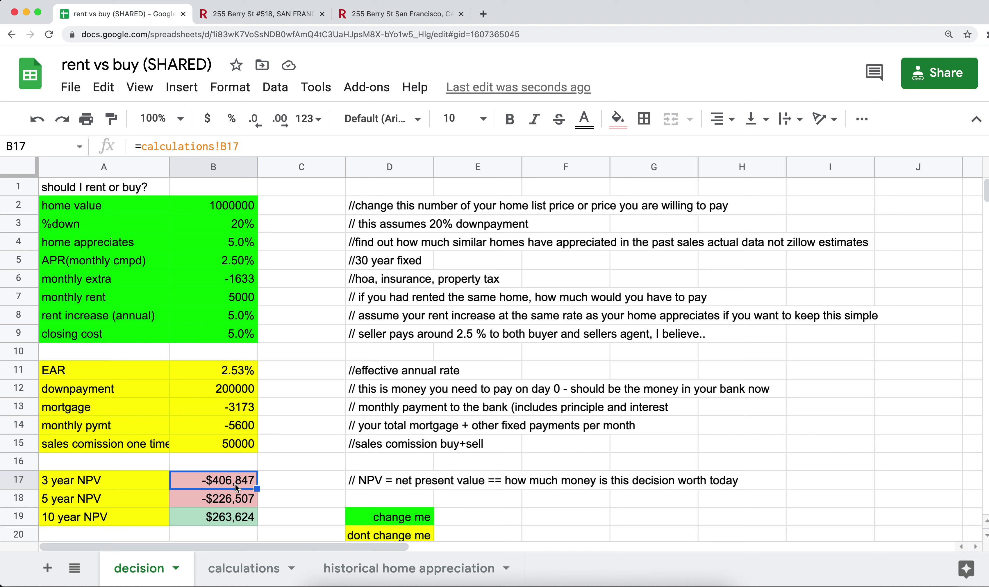
left_click(224, 500)
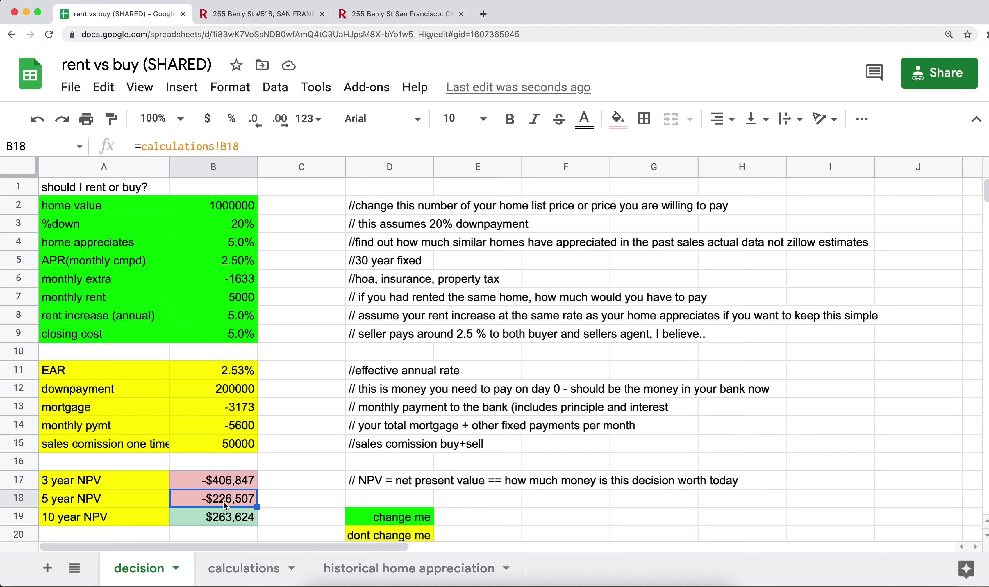
left_click(129, 487)
left_click(209, 484)
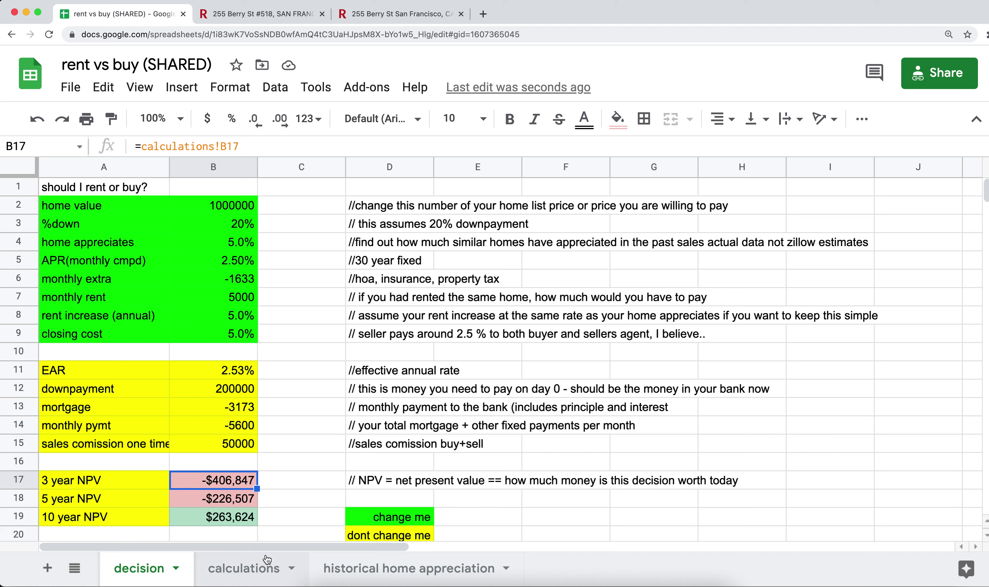
left_click(257, 574)
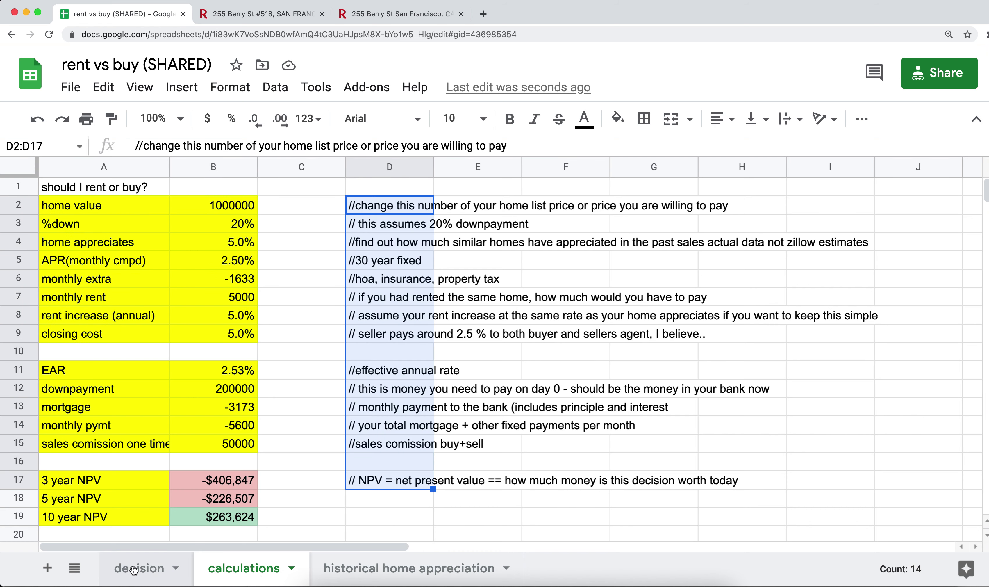
left_click(134, 569)
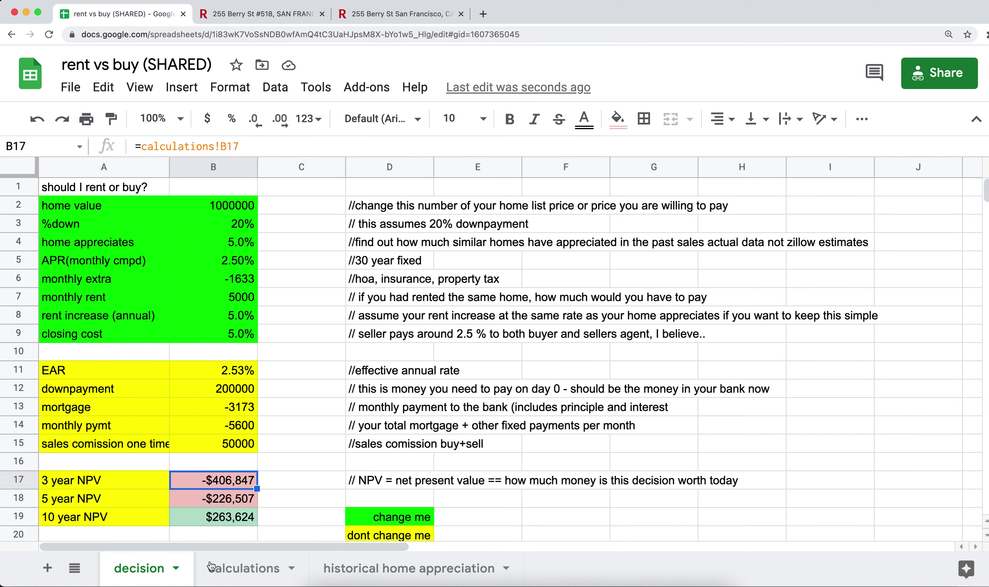
left_click(219, 573)
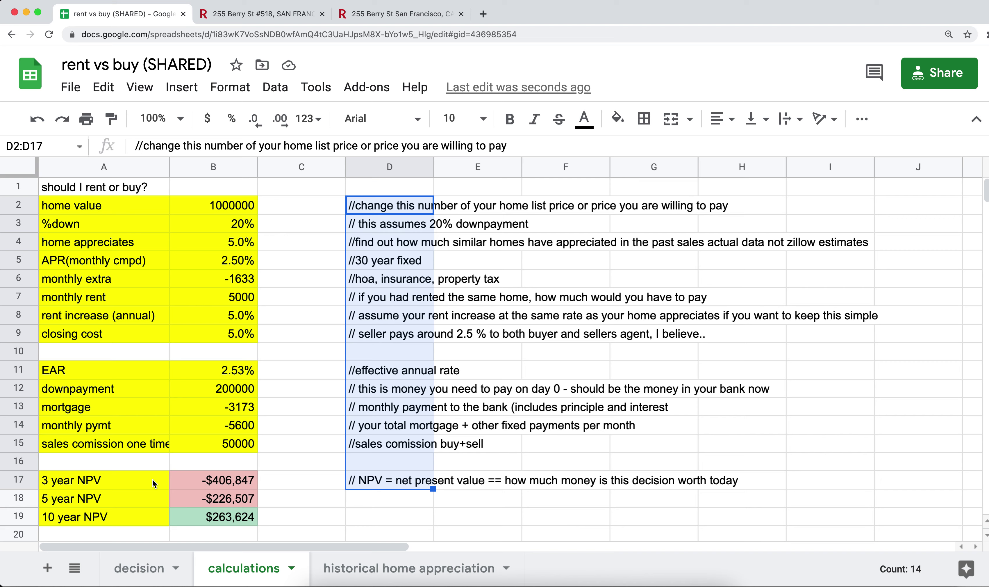
left_click(96, 481)
left_click(196, 483, "shift")
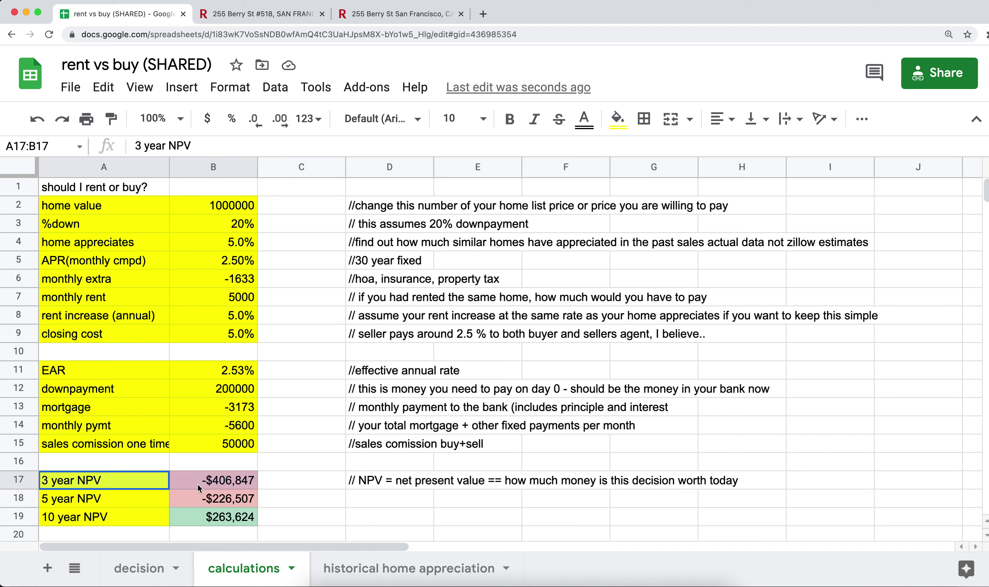
scroll(196, 484, "down", 5)
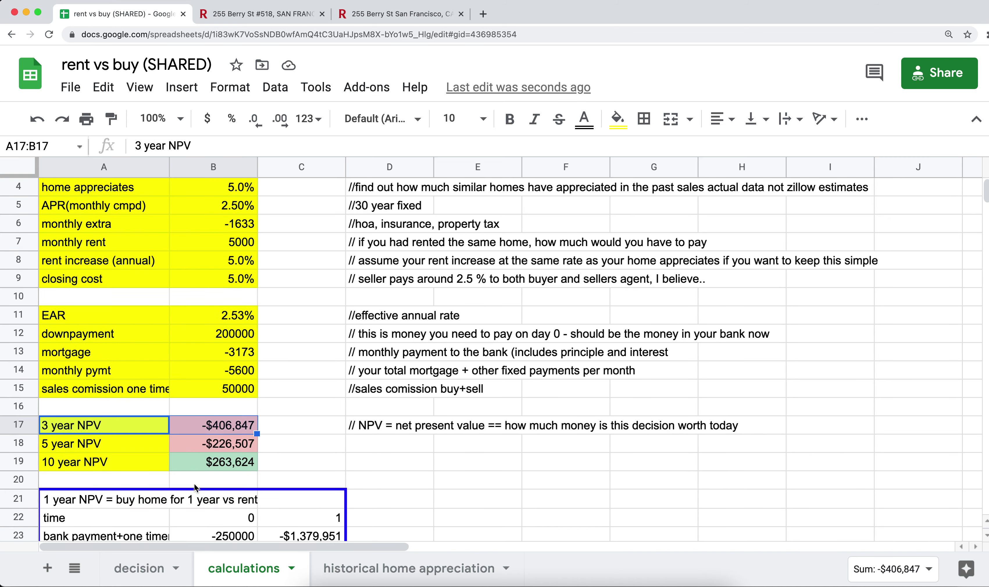
scroll(119, 443, "down", 1)
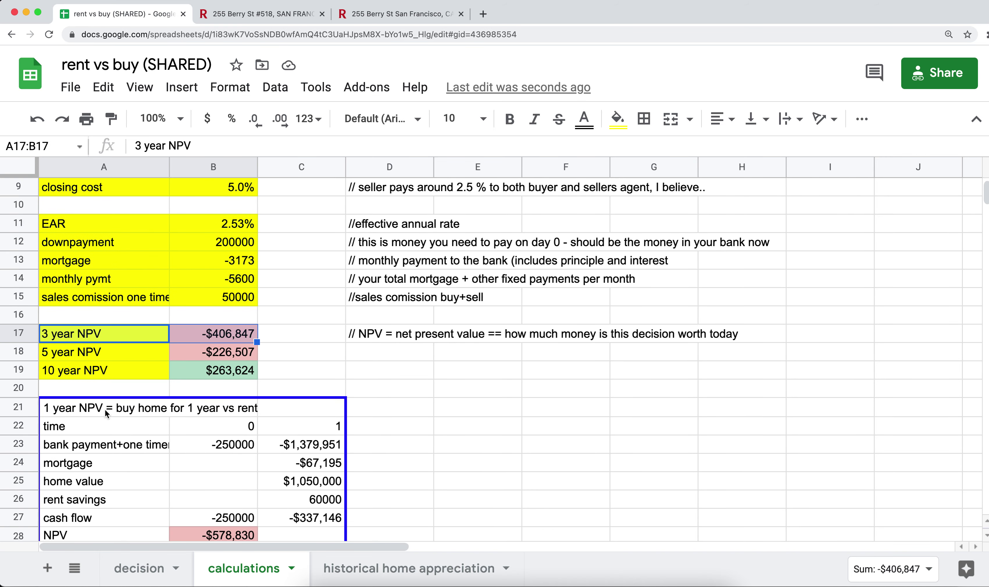
scroll(126, 440, "down", 1)
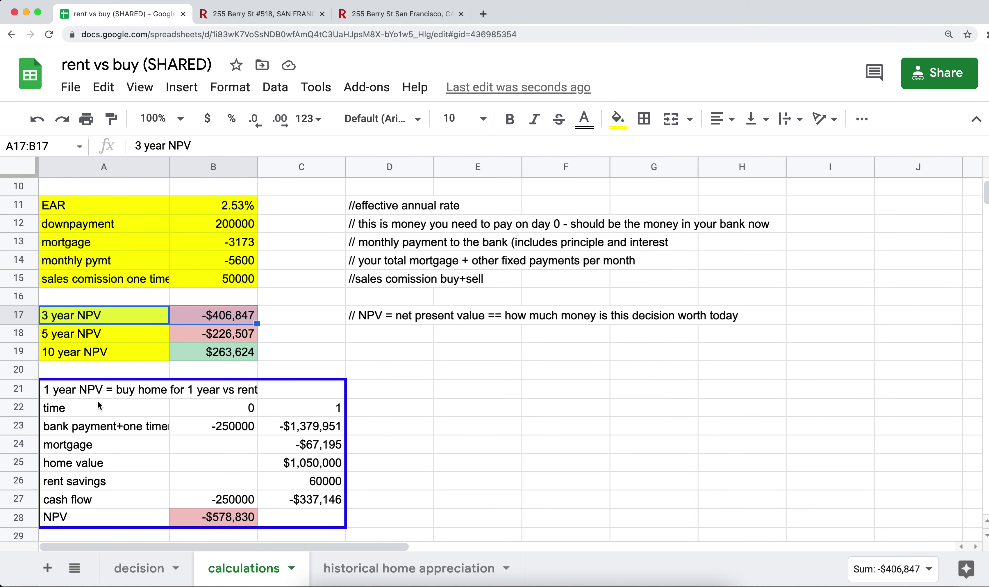
scroll(96, 402, "down", 5)
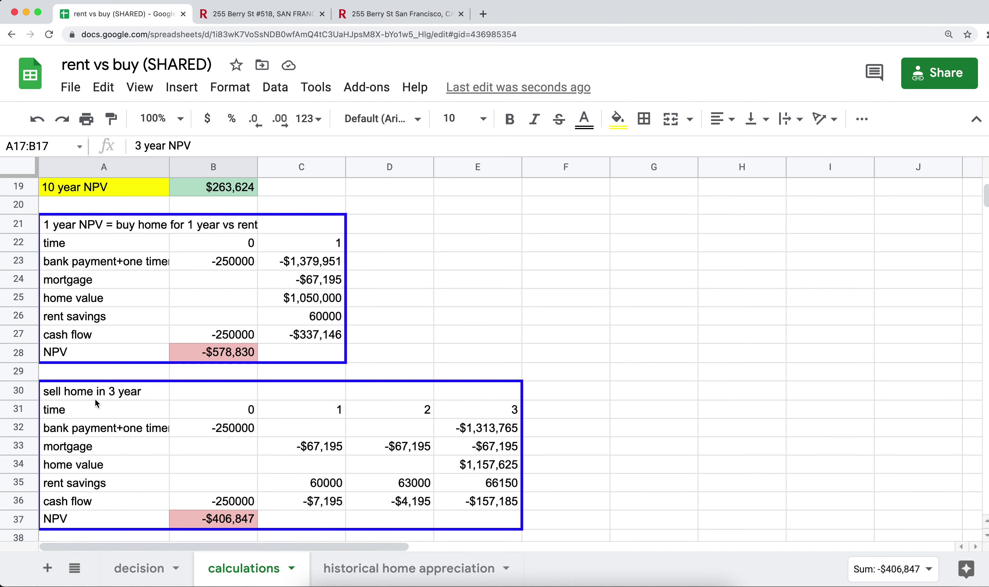
scroll(94, 400, "down", 5)
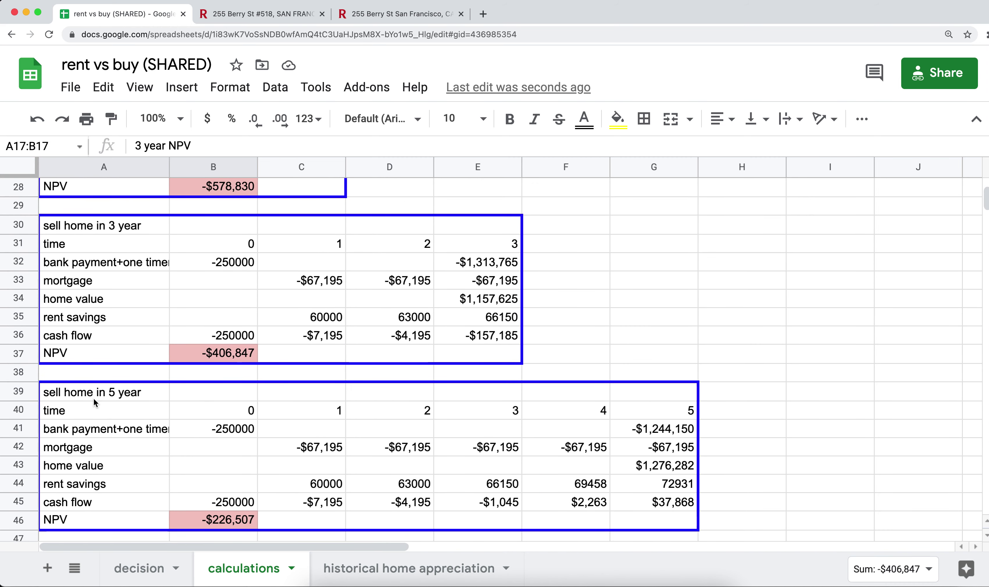
scroll(95, 402, "down", 5)
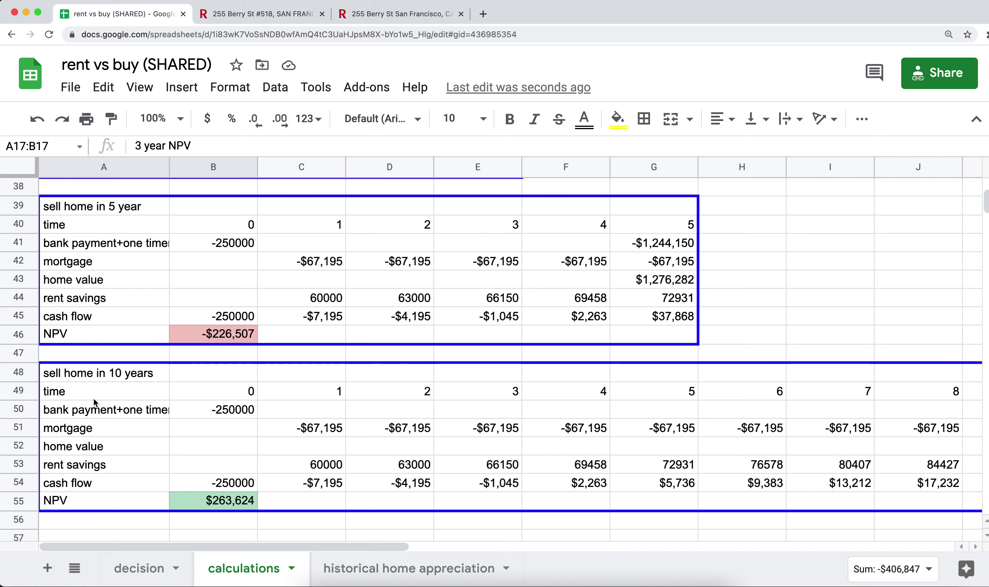
scroll(94, 402, "up", 12)
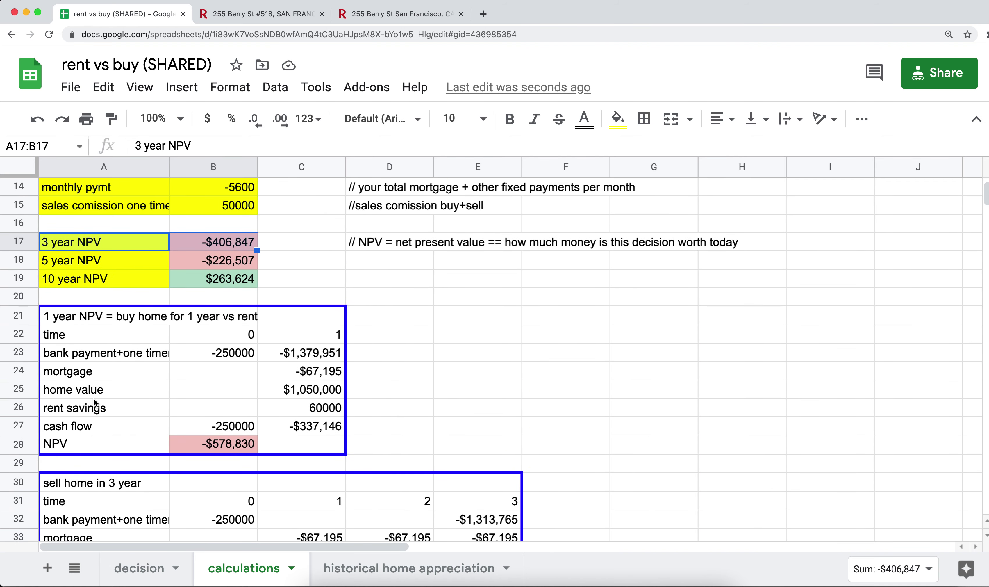
scroll(95, 402, "up", 2)
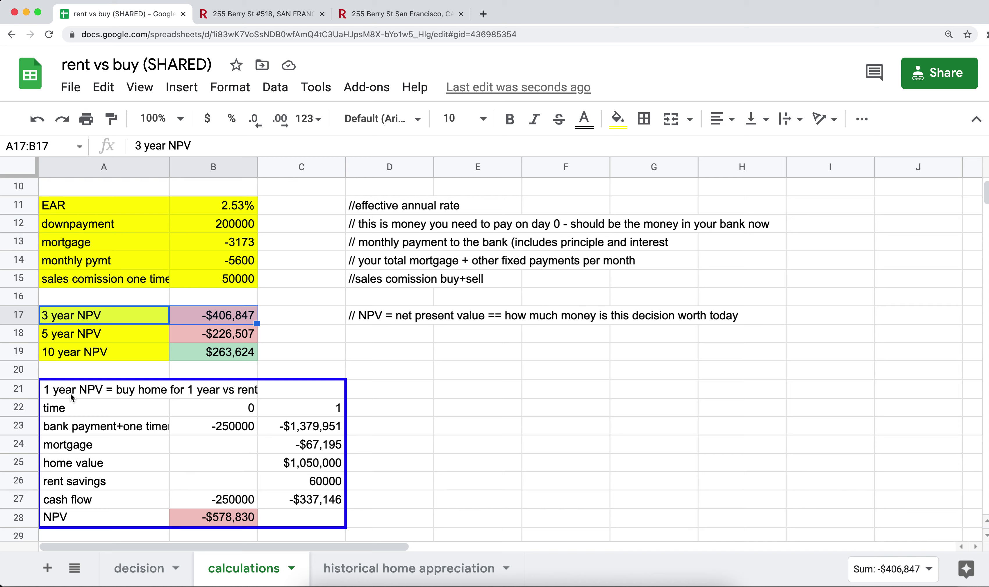
left_click(198, 411)
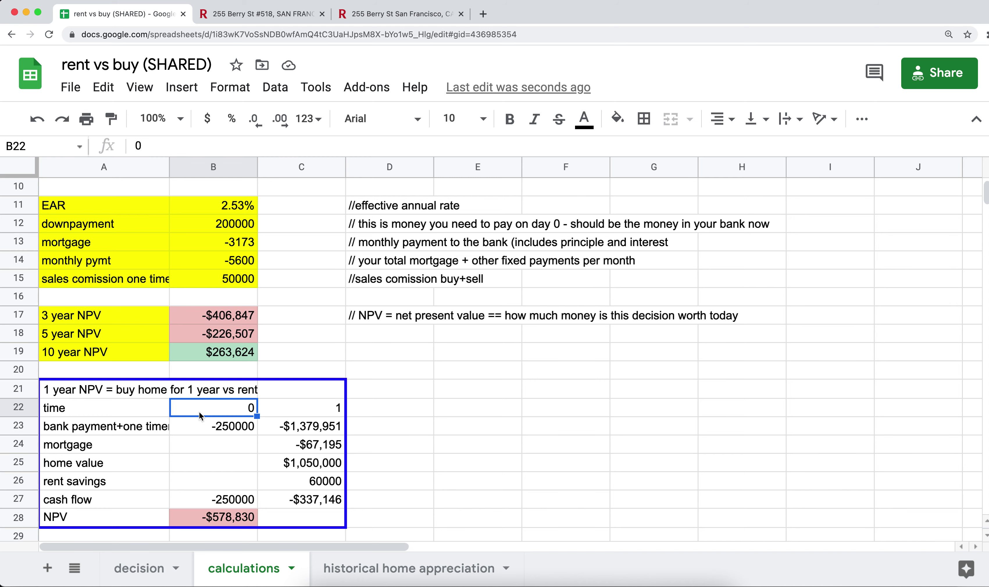
key("Down")
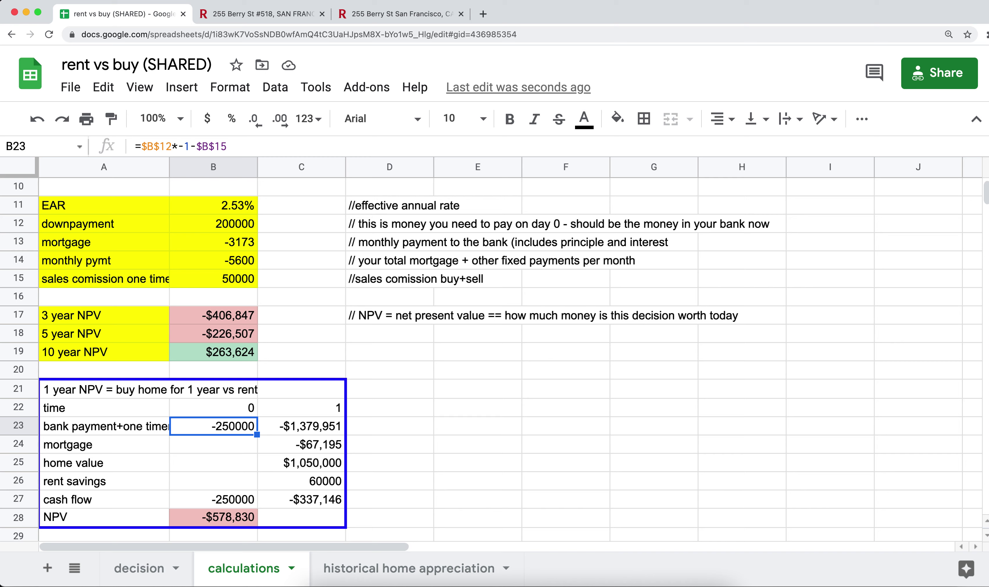
key("Return")
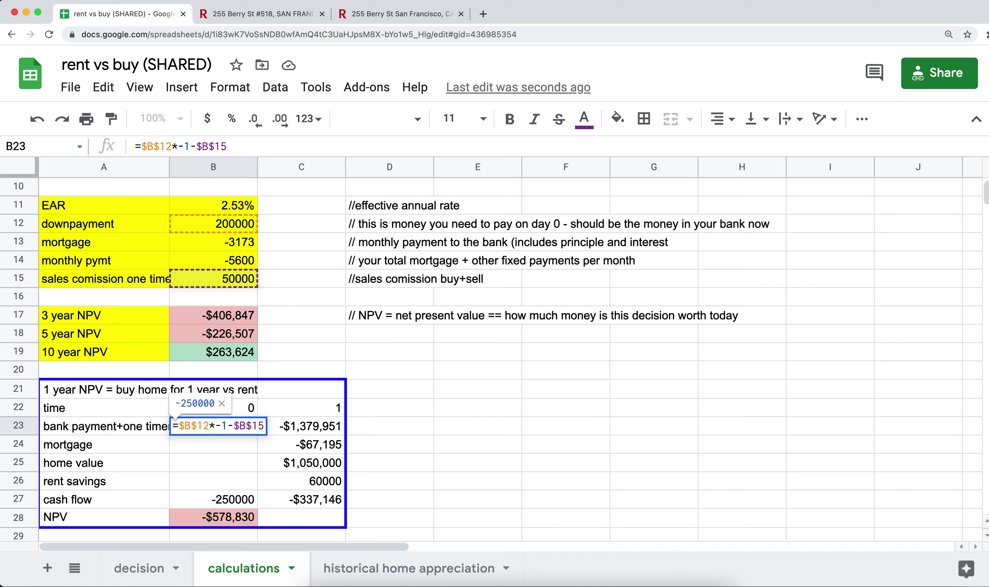
key("Return")
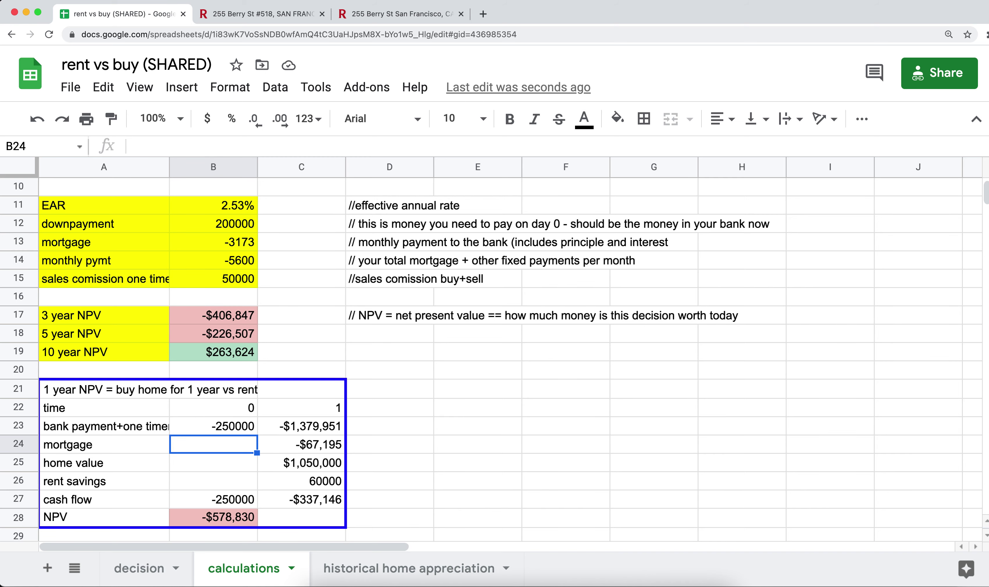
key("Up")
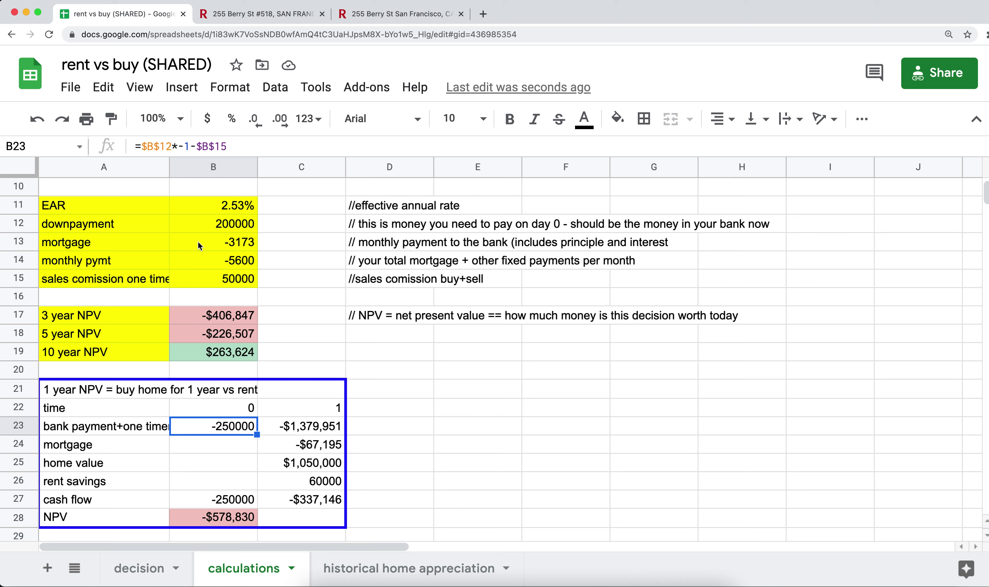
left_click(201, 225)
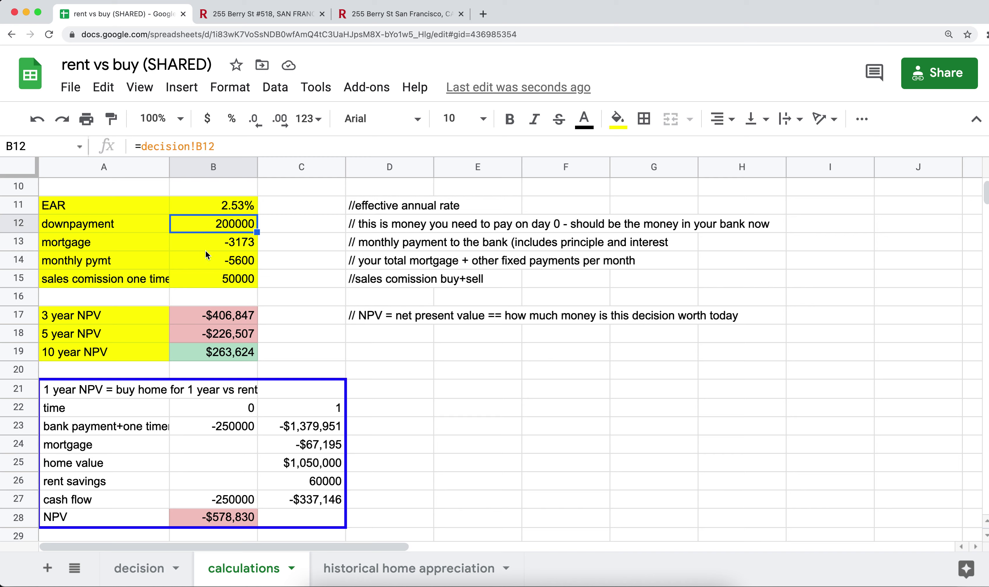
left_click(206, 278)
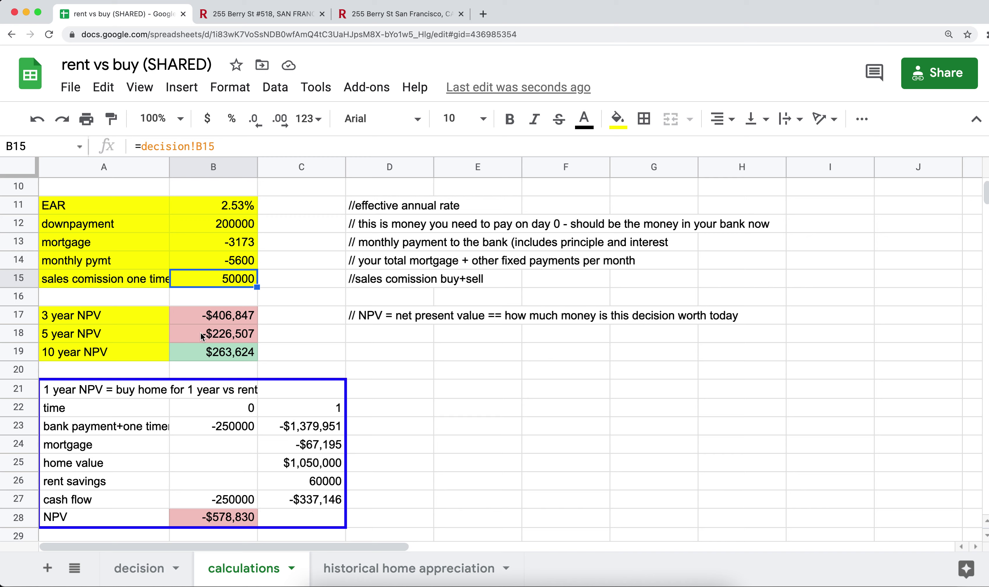
left_click(200, 429)
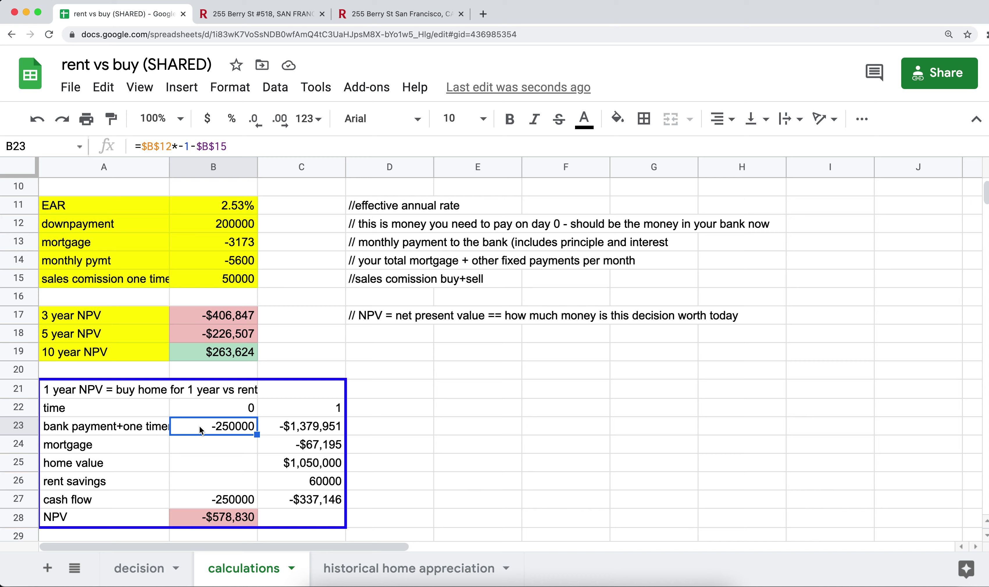
key("Up")
key("Down")
key("shift+Down")
key("shift+Down")
key("shift+Down")
key("shift+Down")
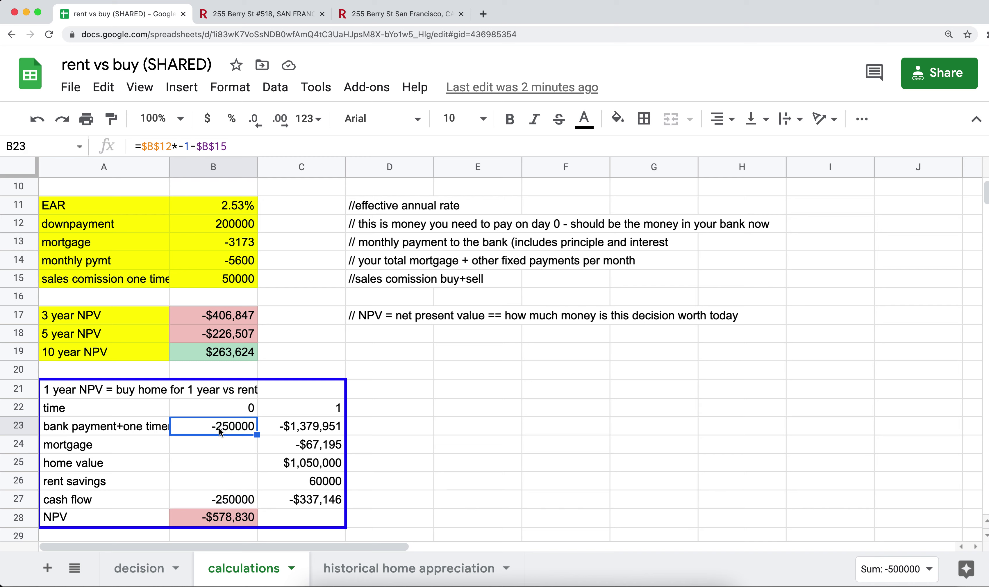
left_click(220, 432)
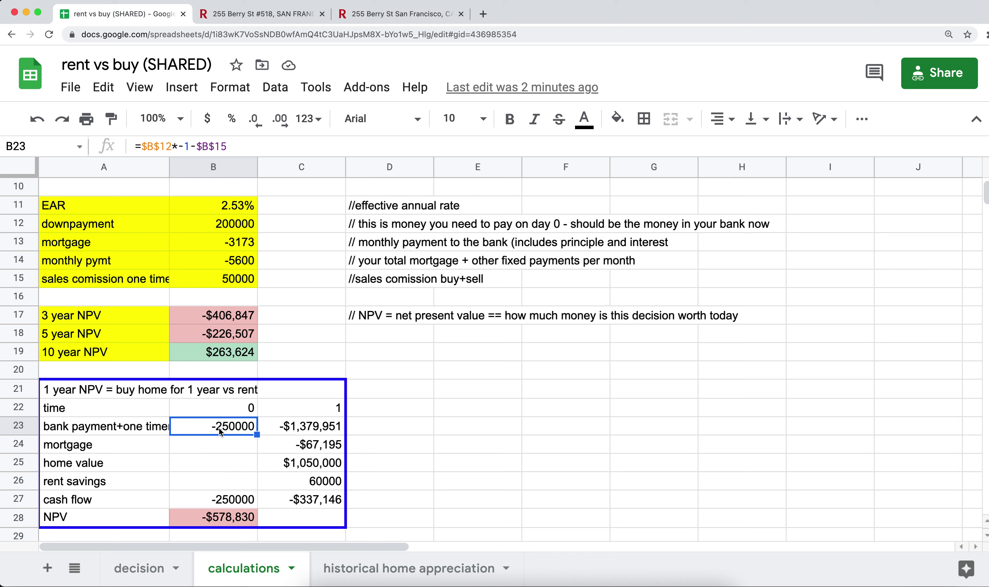
key("Down")
key("Up")
key("shift+Down")
key("Up")
key("Down")
key("Down")
key("Down")
key("Down")
key("Down")
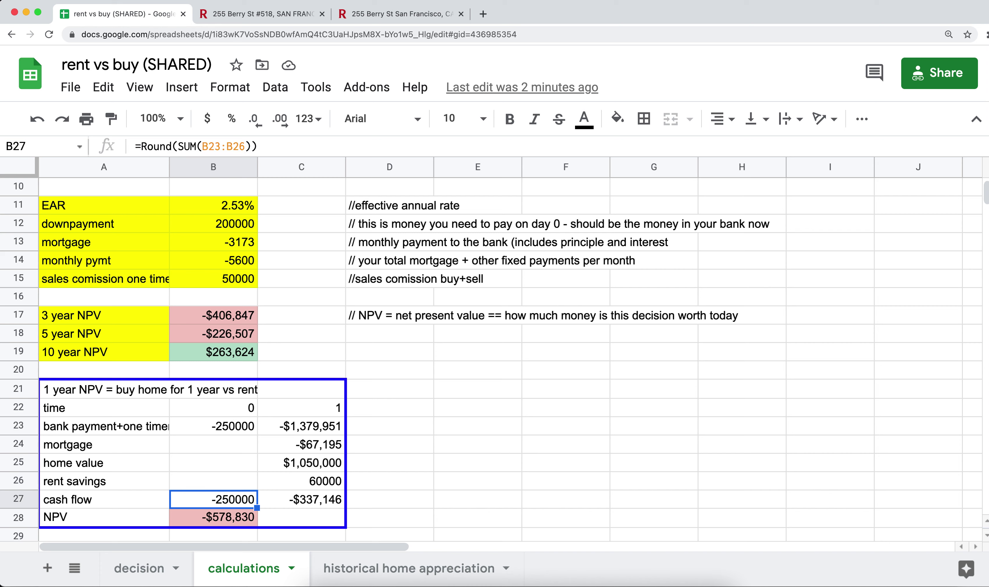
key("Up")
key("Up")
key("Up")
key("Up")
key("Up")
key("Down")
key("Right")
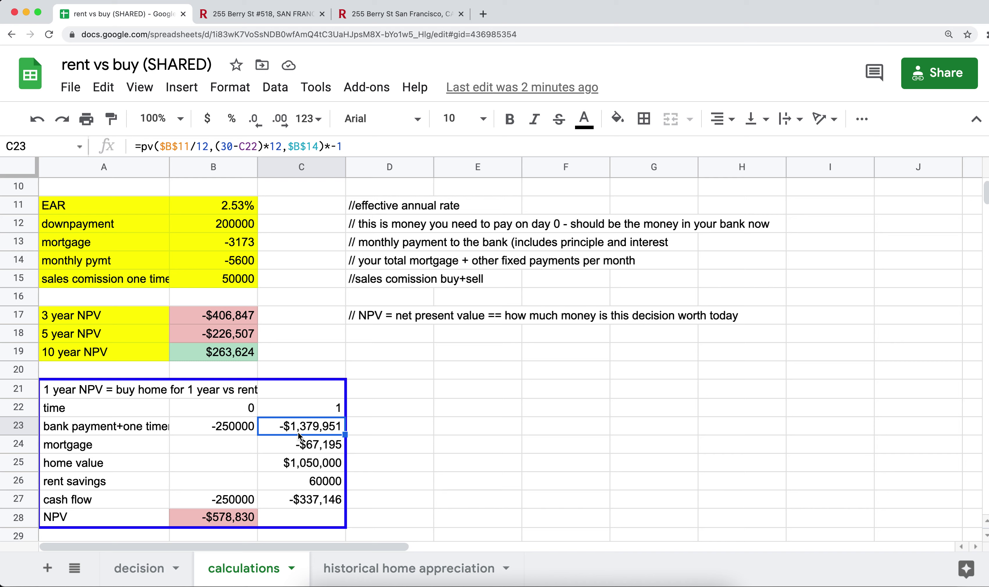
left_click(291, 468)
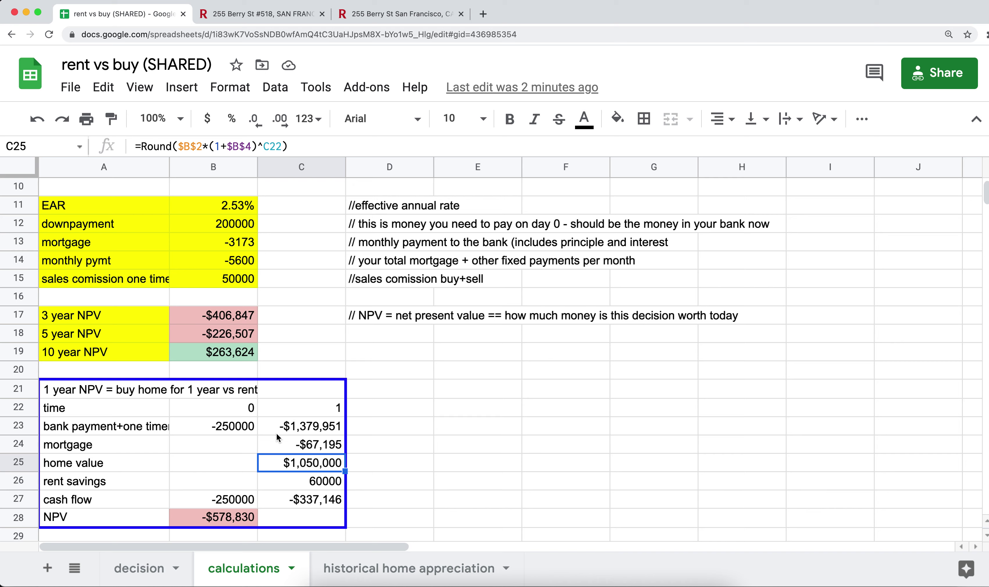
left_click(299, 430)
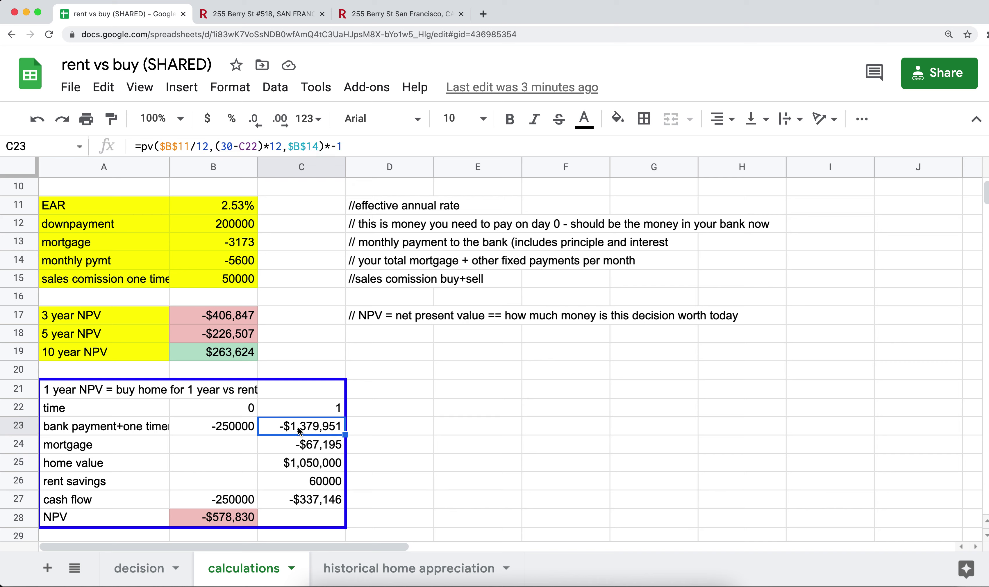
left_click(300, 448)
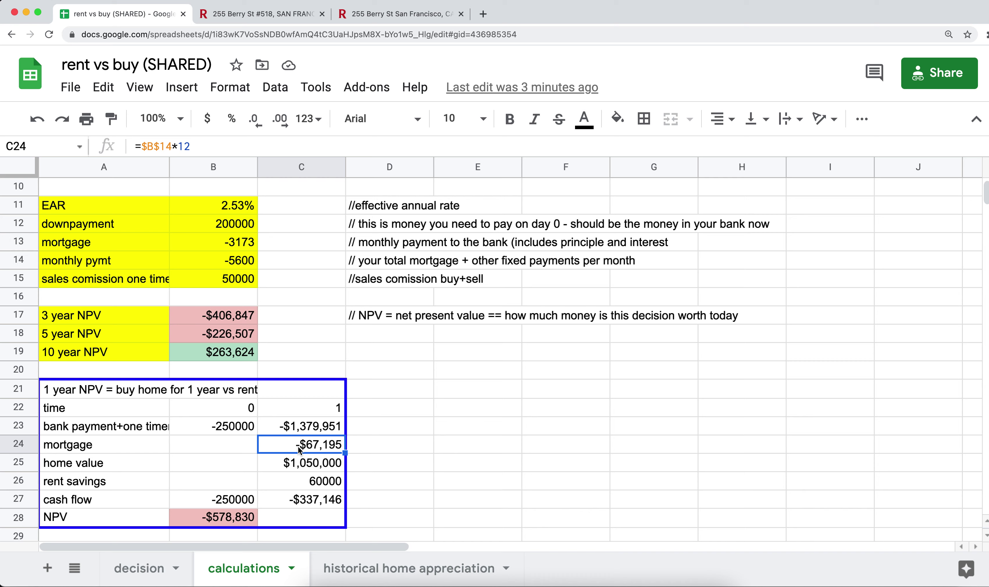
left_click(296, 487)
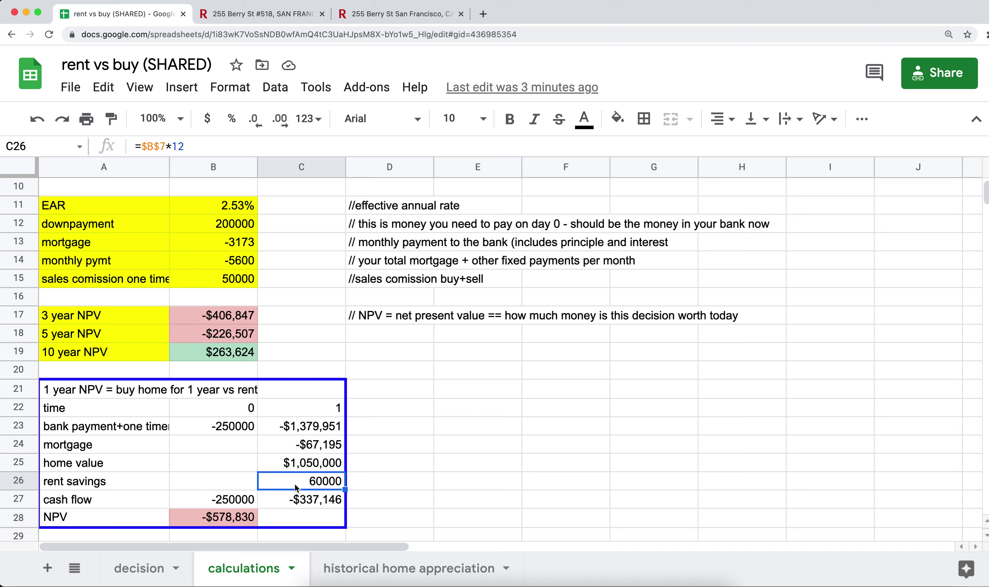
key("Up")
key("Up")
key("Up")
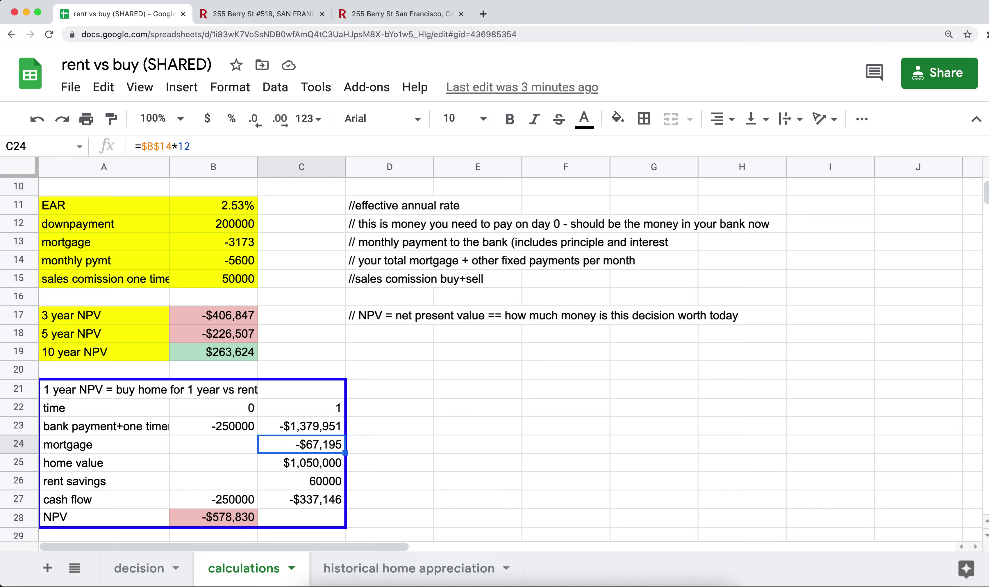
key("shift+Down")
key("shift+Down")
key("shift+Down")
key("Down")
key("Down")
key("Down")
key("Down")
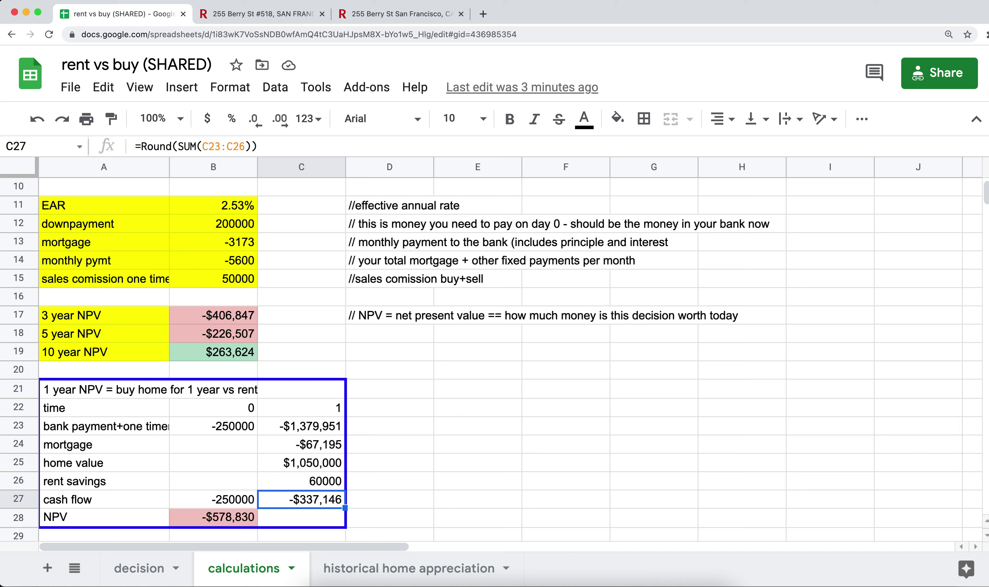
key("Up")
key("Up")
key("Up")
key("Up")
key("shift+Down")
key("shift+Down")
key("shift+Down")
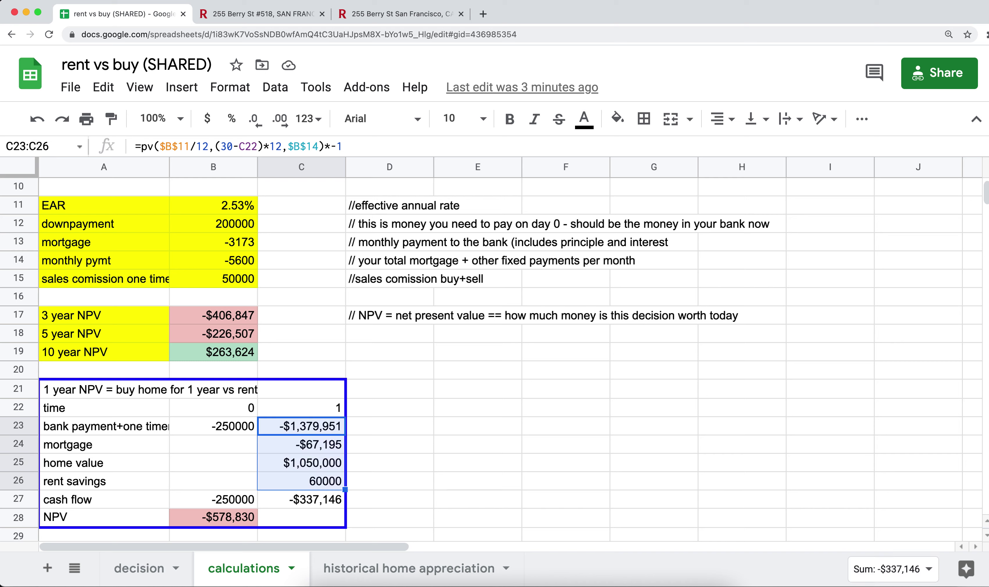
key("Down")
key("Down")
key("Down")
key("Down")
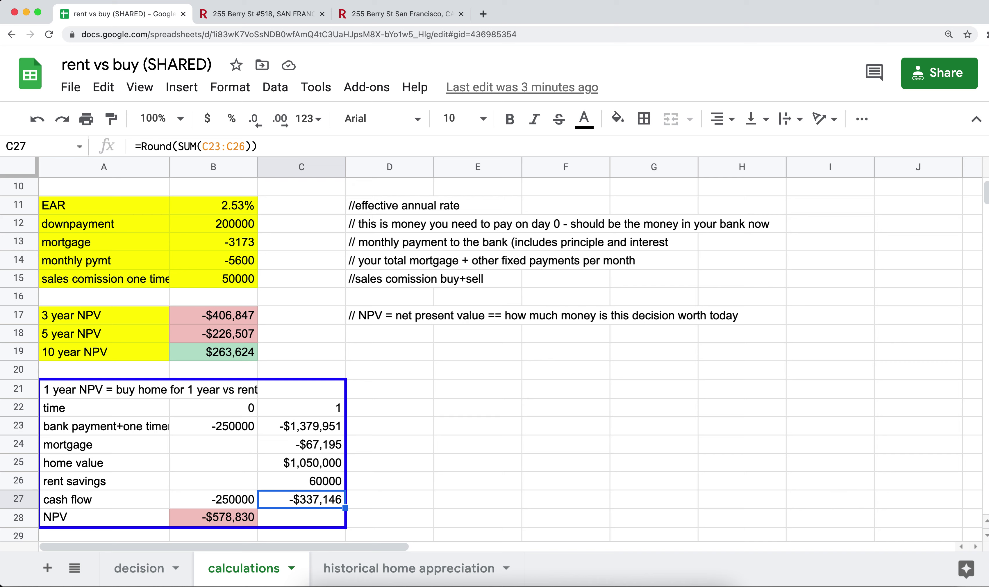
key("Left")
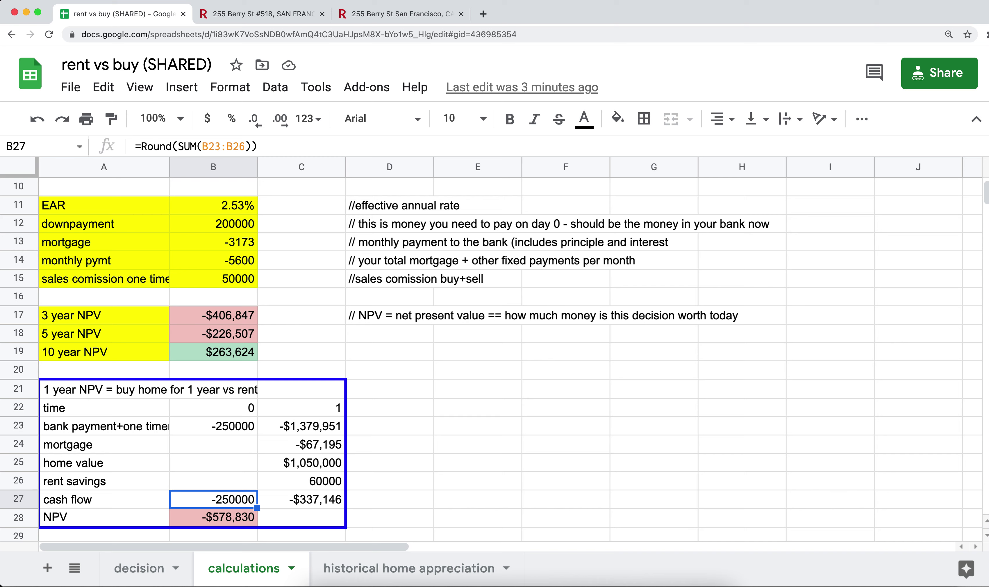
key("Down")
key("Up")
key("Right")
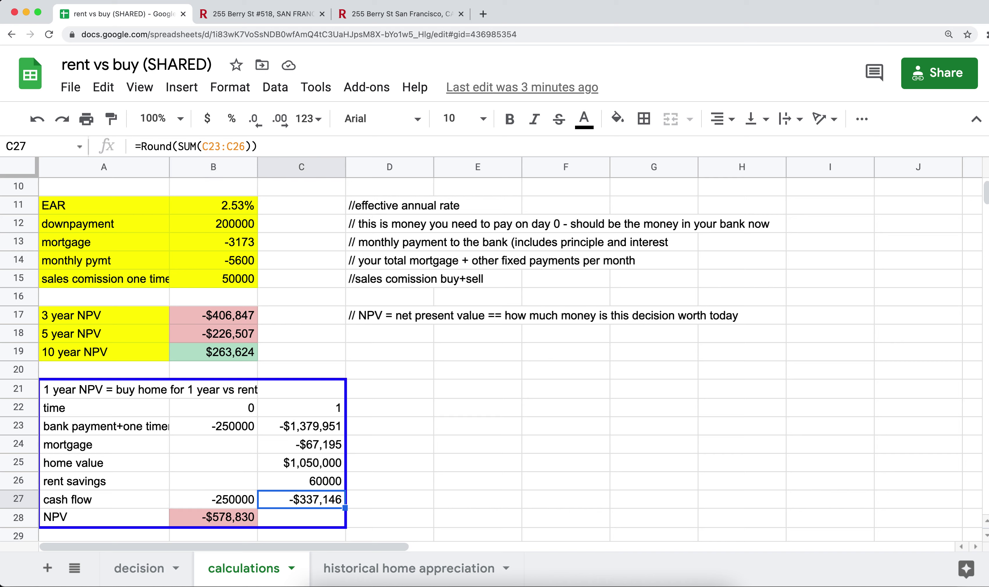
key("Left")
key("Right")
key("Left")
key("shift+Right")
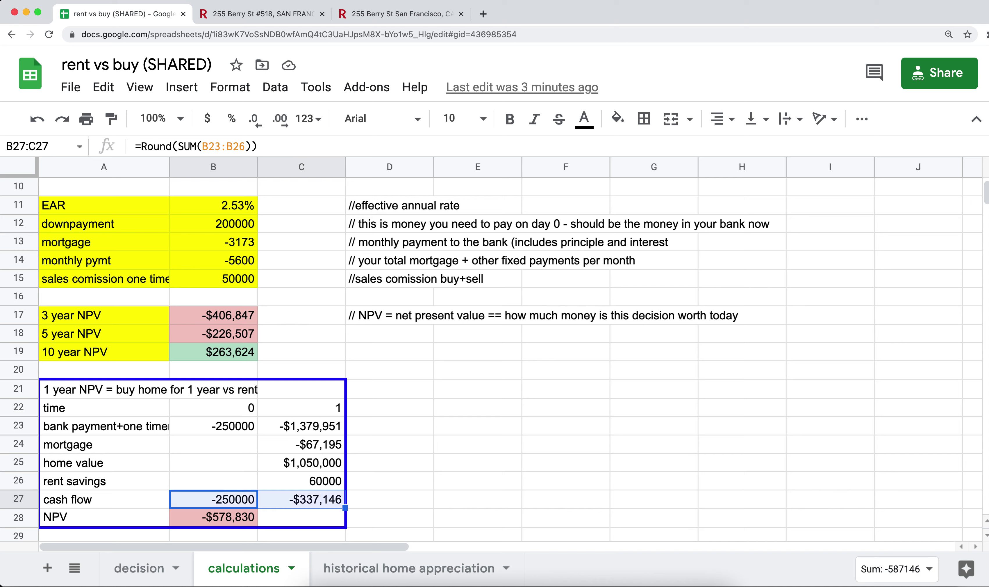
key("Left")
key("Right")
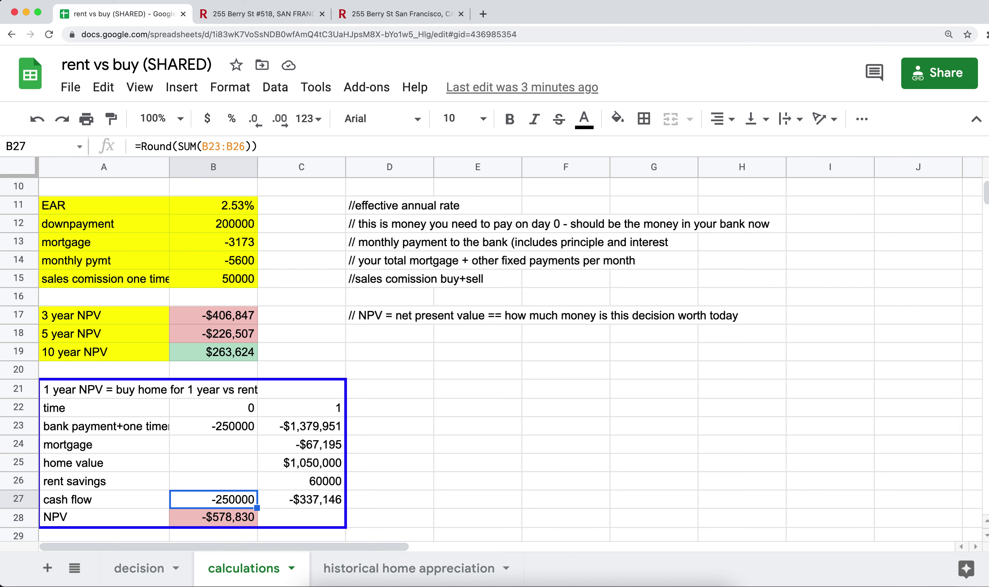
key("Right")
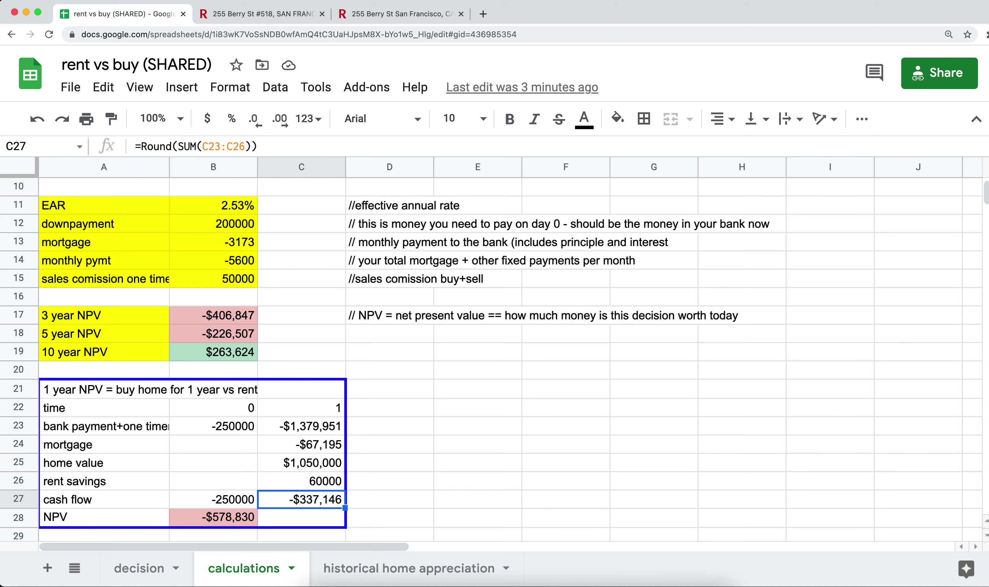
key("Down")
key("Left")
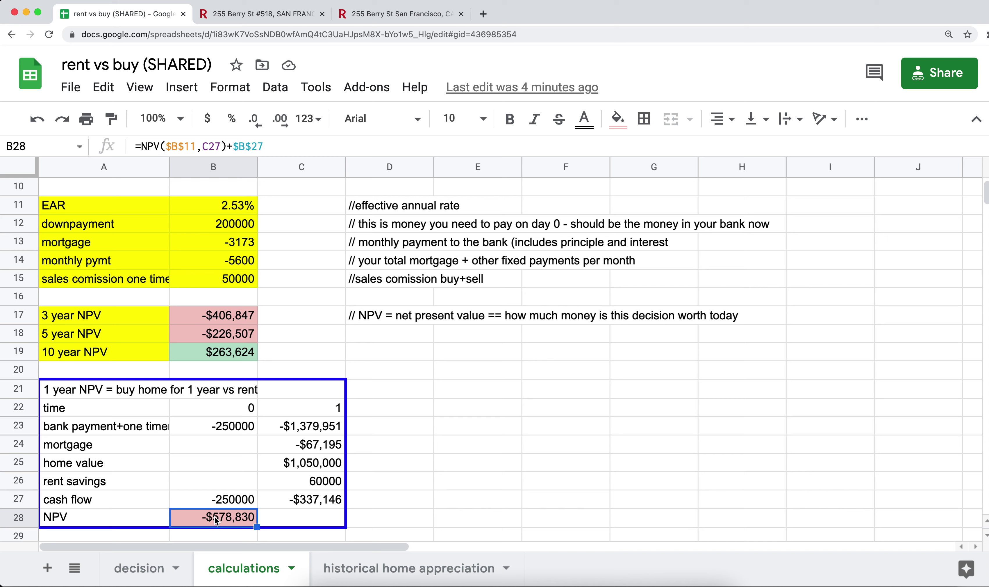
left_click(230, 501)
key("shift+Right")
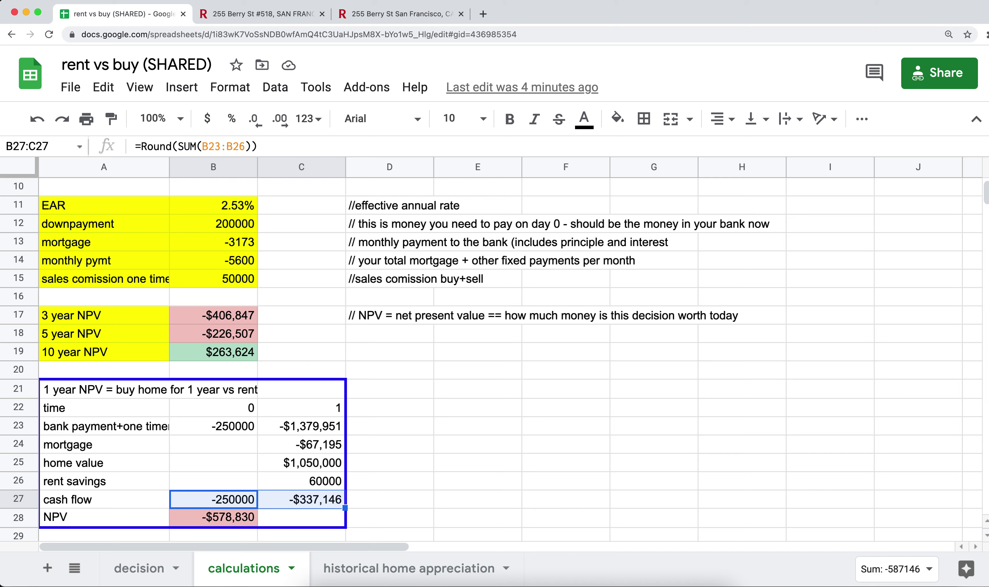
key("Down")
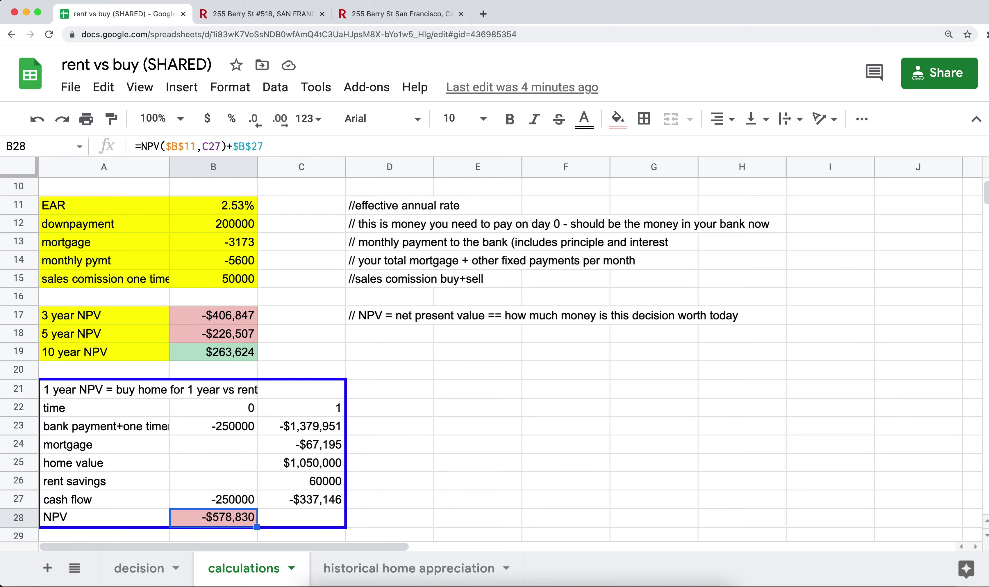
key("Up")
key("shift+Right")
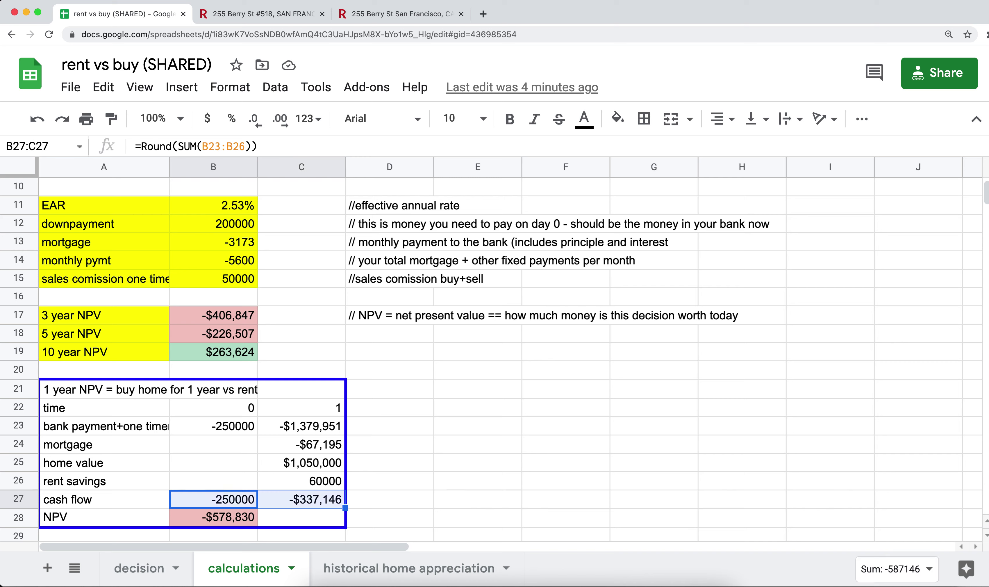
key("shift+Left")
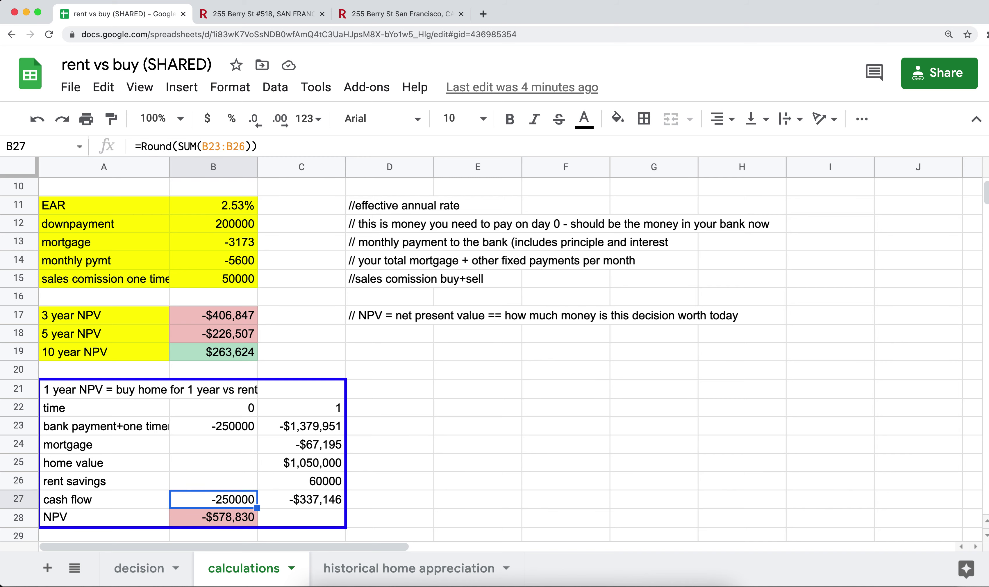
key("Right")
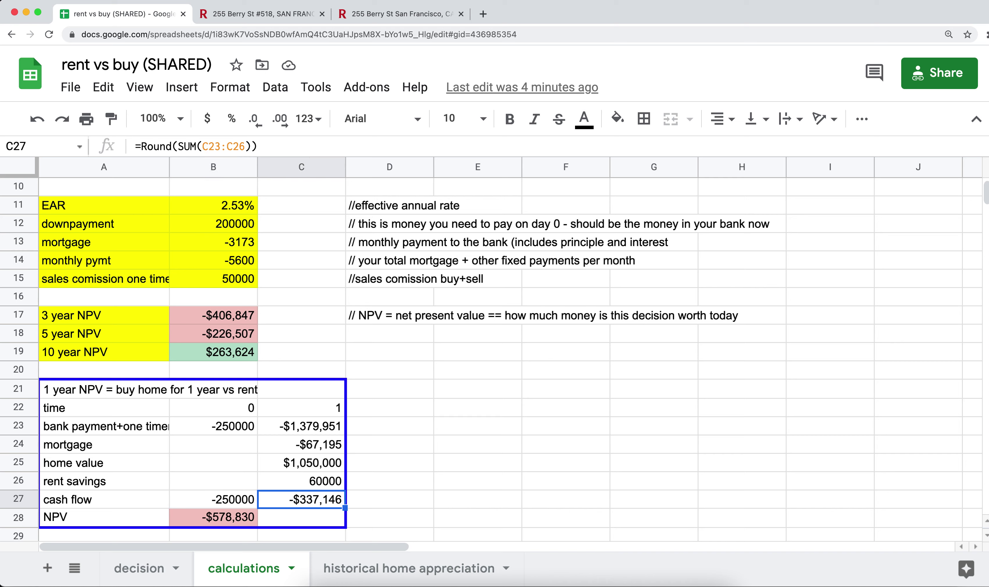
key("Down")
key("Left")
key("Up")
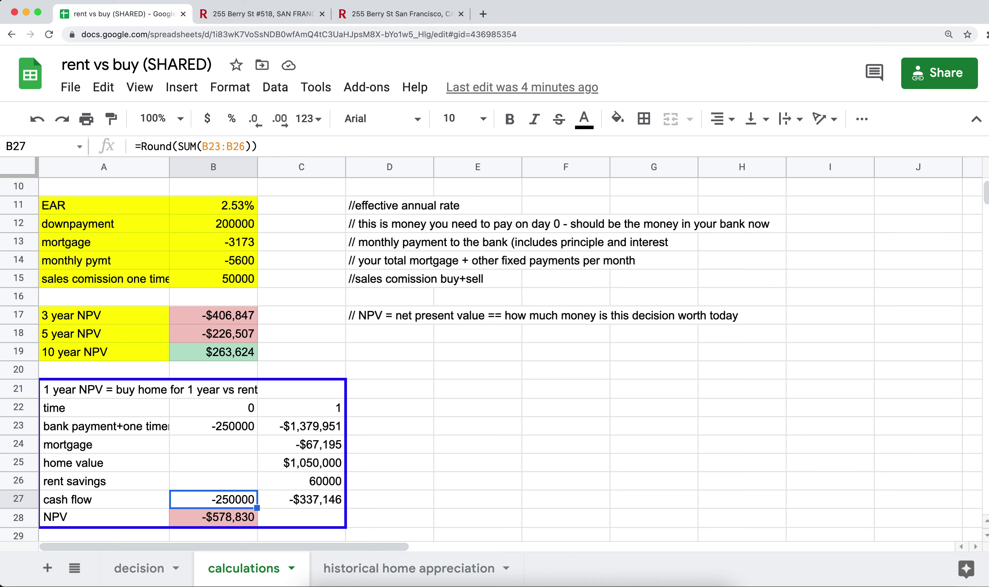
key("Right")
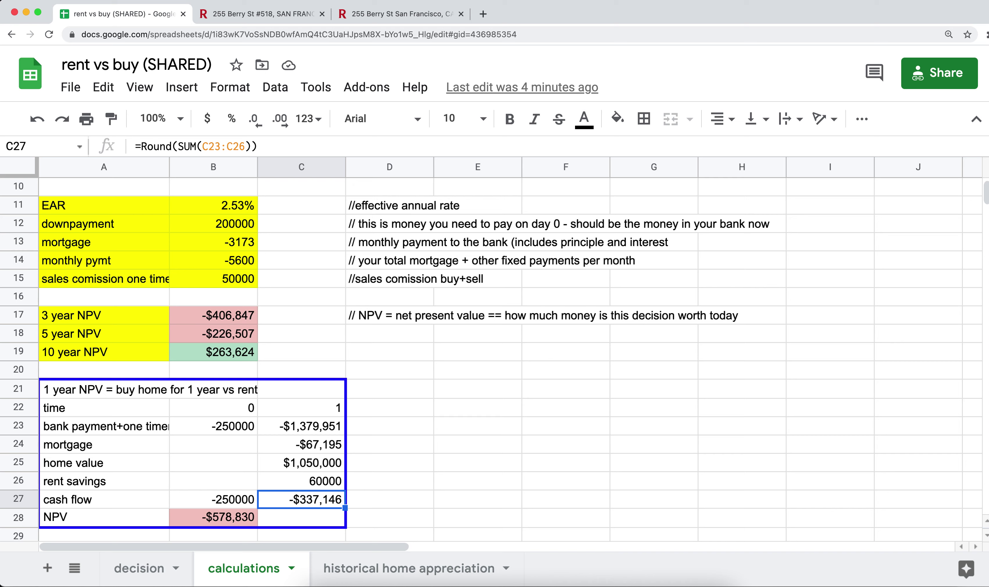
key("Left")
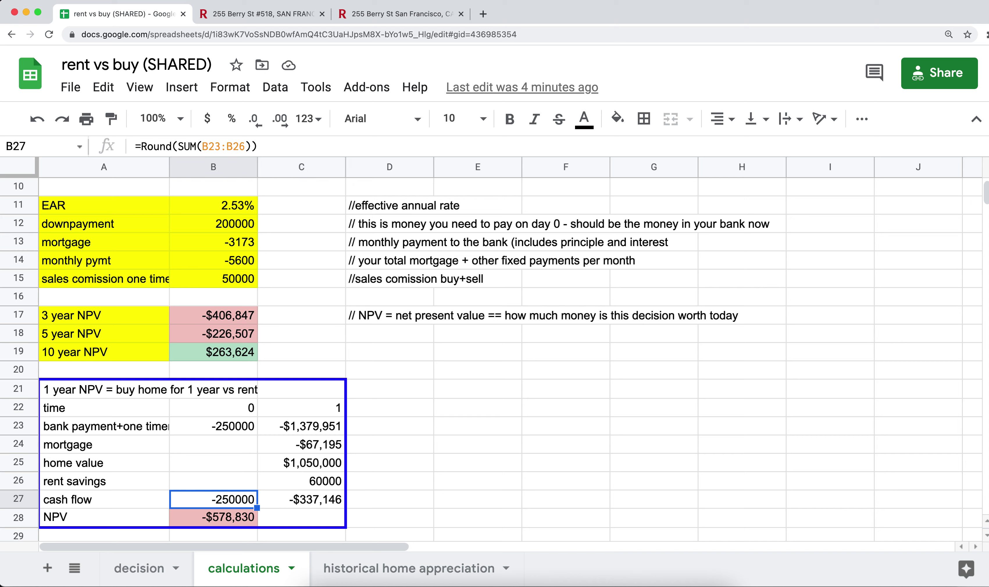
key("Down")
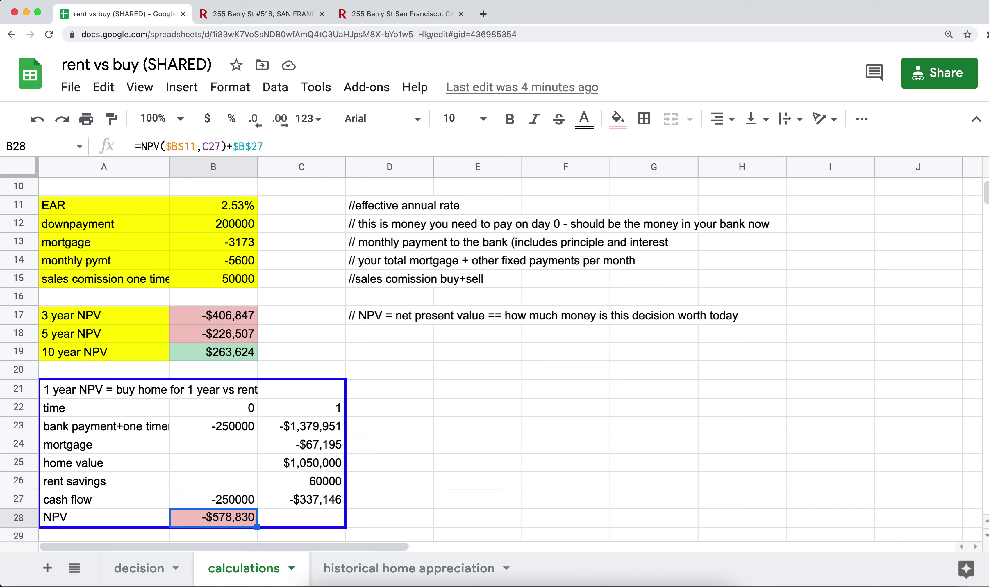
key("Up")
key("shift+Right")
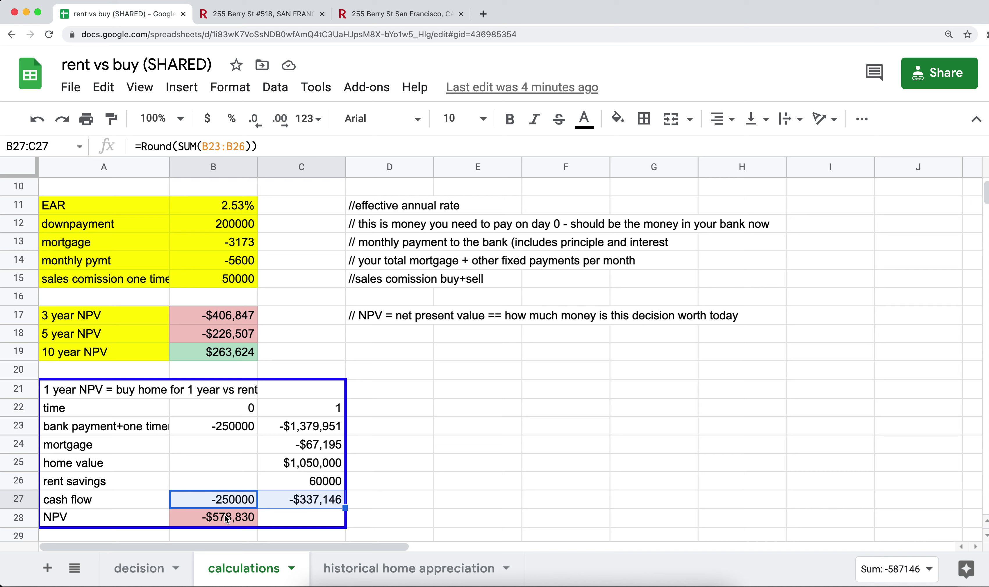
left_click(214, 521)
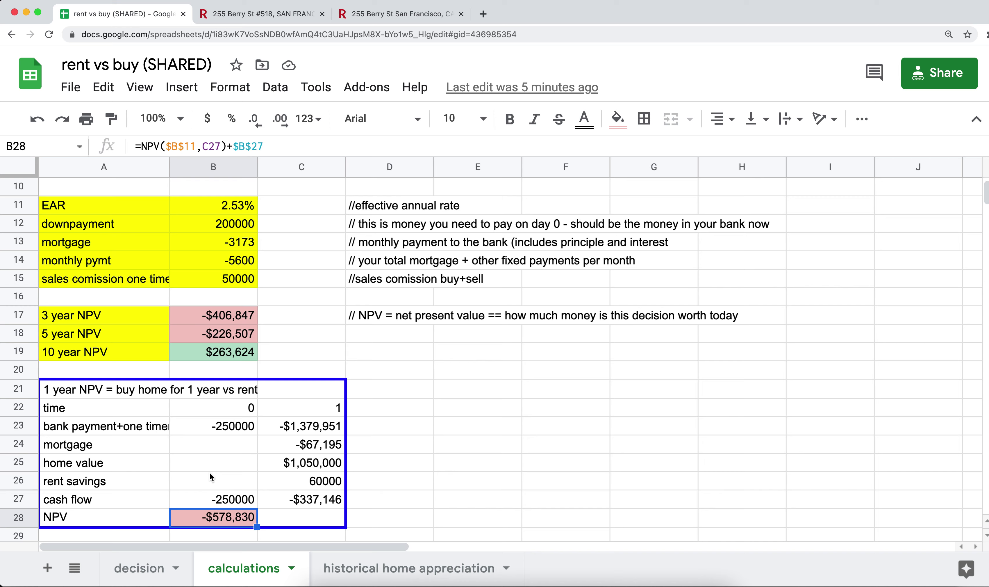
Scroll to the 'sell home in 3 year' table and inspect its time-0 and year-1 payment entries
scroll(210, 474, "down", 5)
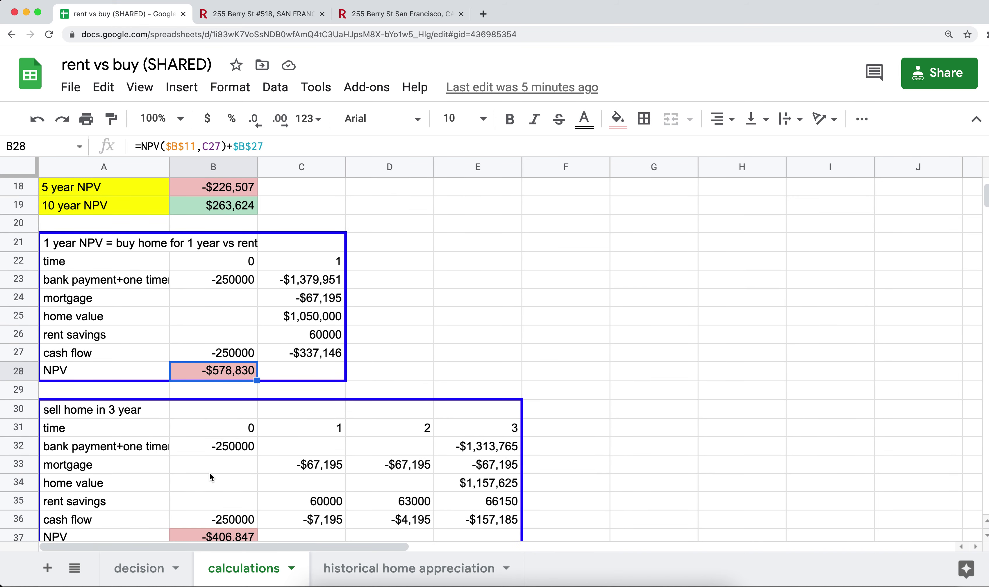
left_click(198, 414)
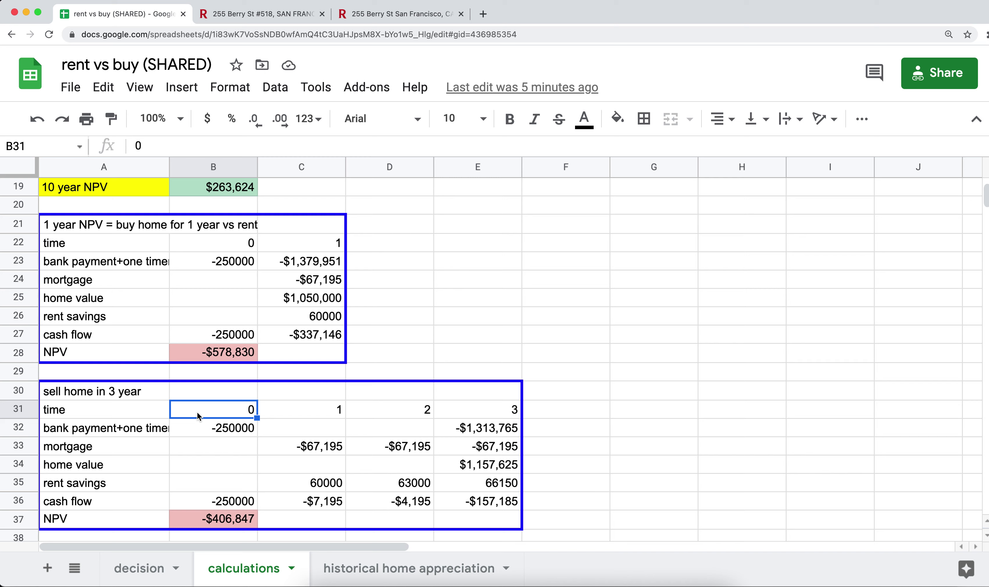
key("Down")
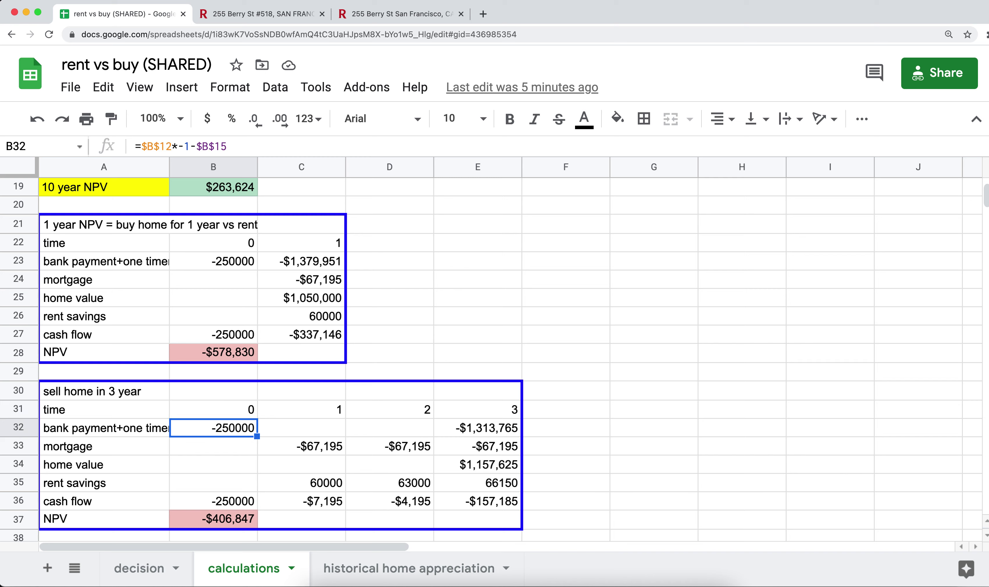
key("shift+Down")
key("shift+Down")
key("shift+Down")
key("shift+Down")
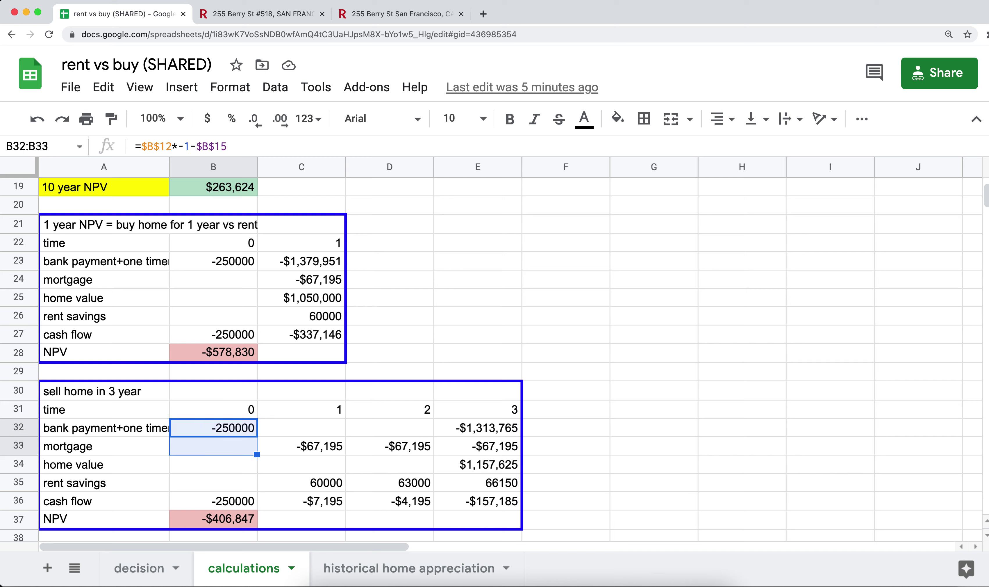
key("Right")
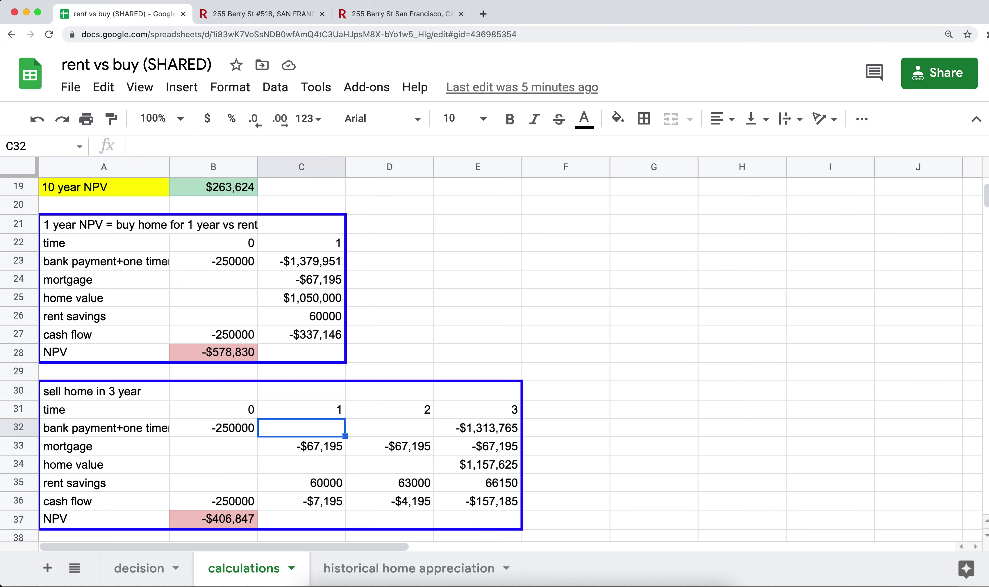
key("shift+Down")
key("shift+Down")
key("shift+Down")
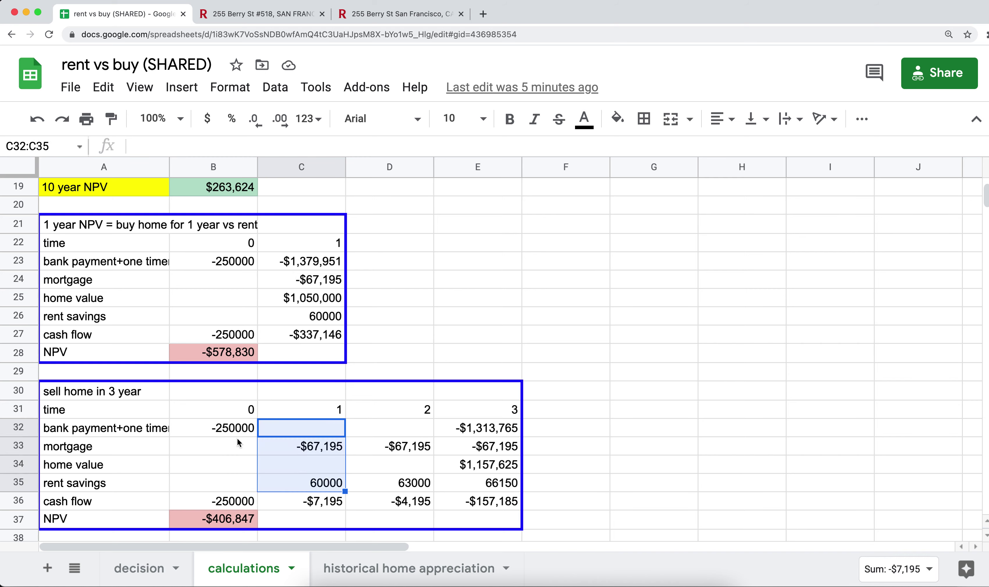
Inspect the year-1 mortgage, year-3 home value, rent savings and cash flow sum formulas
left_click(287, 448)
left_click(313, 430)
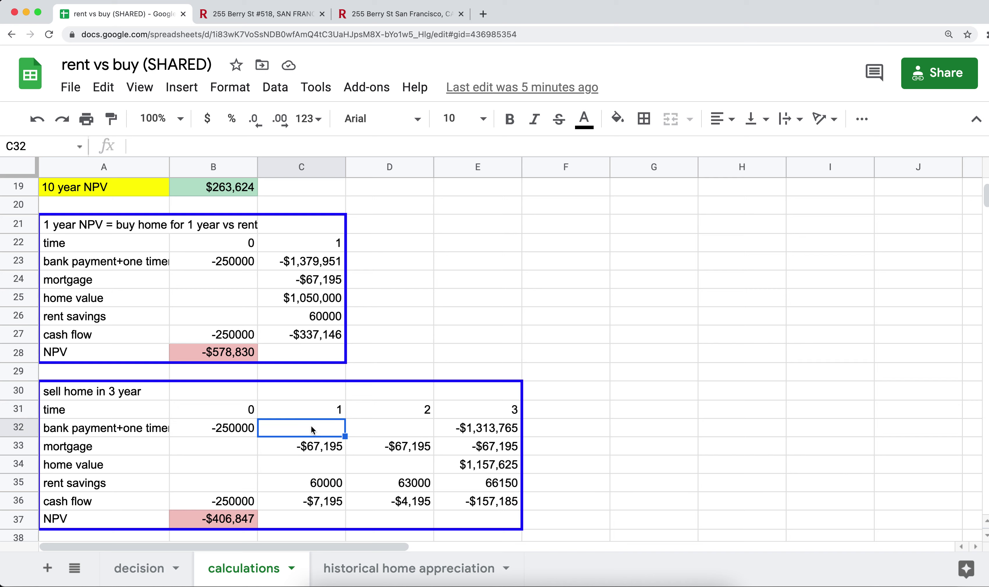
left_click(311, 468)
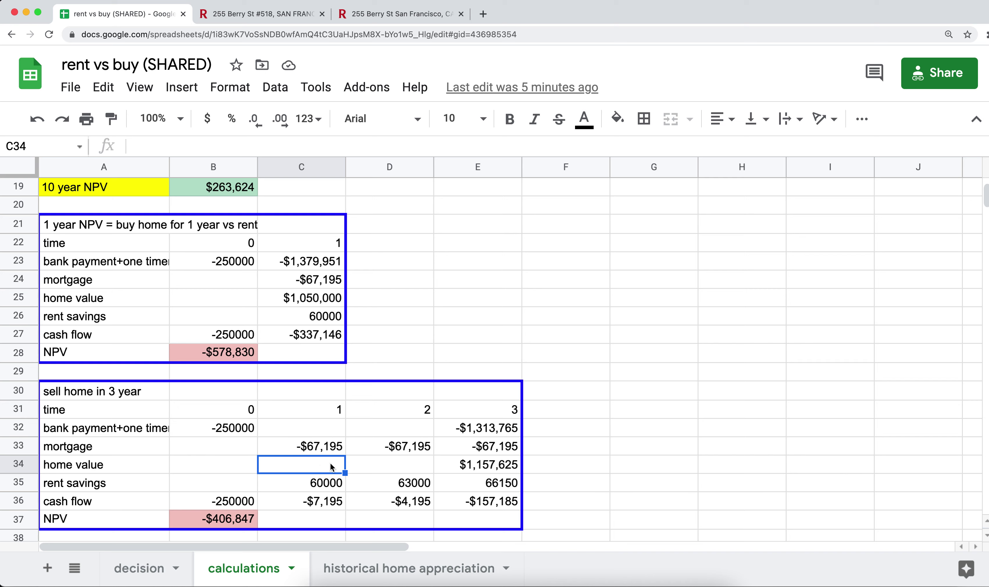
left_click(470, 468)
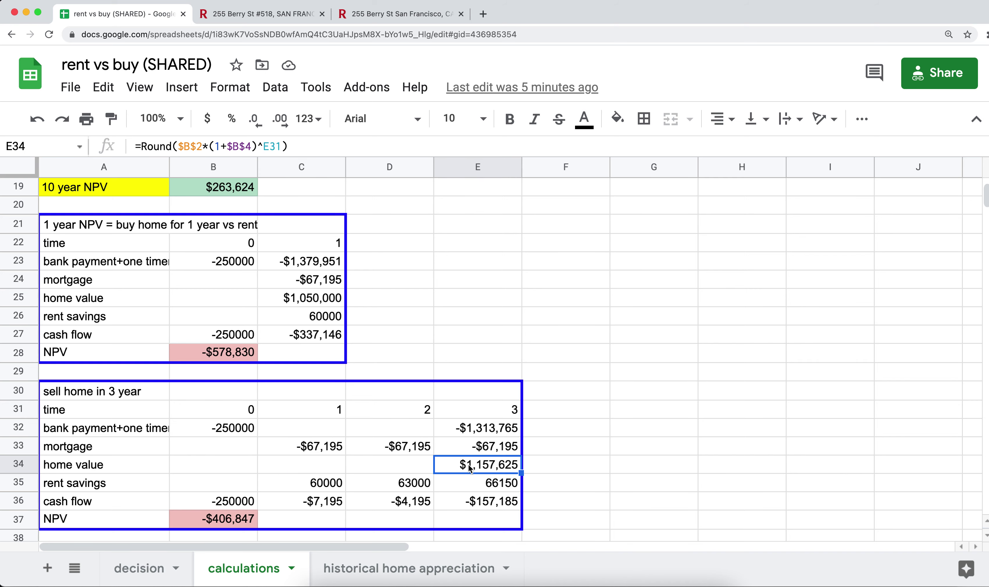
left_click(334, 448)
left_click(326, 485)
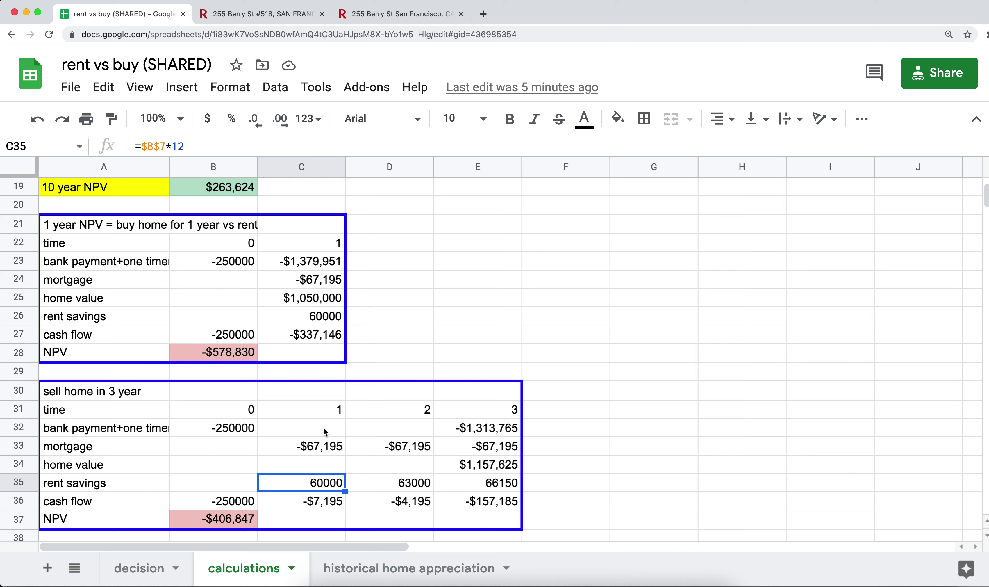
left_click(315, 502)
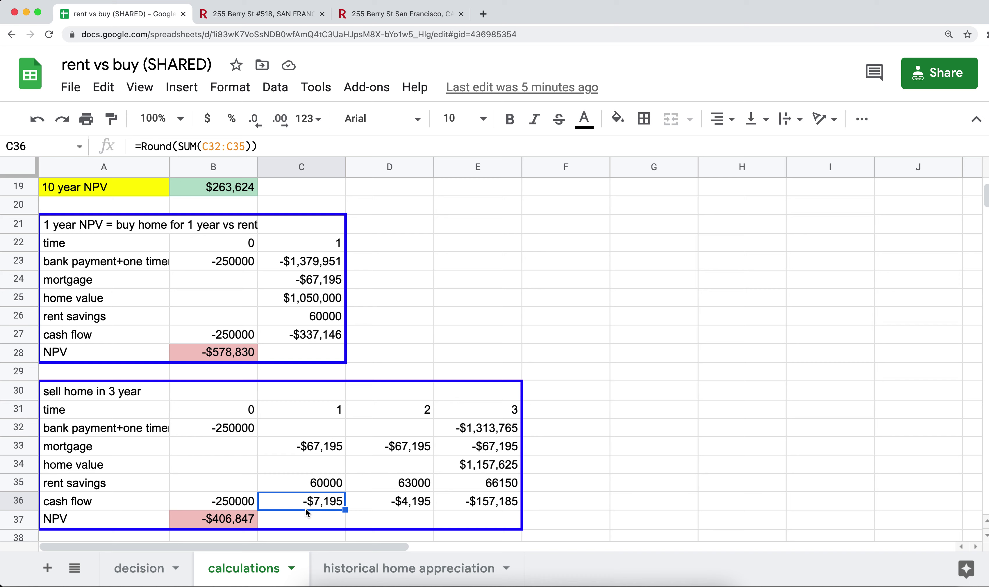
left_click(240, 504)
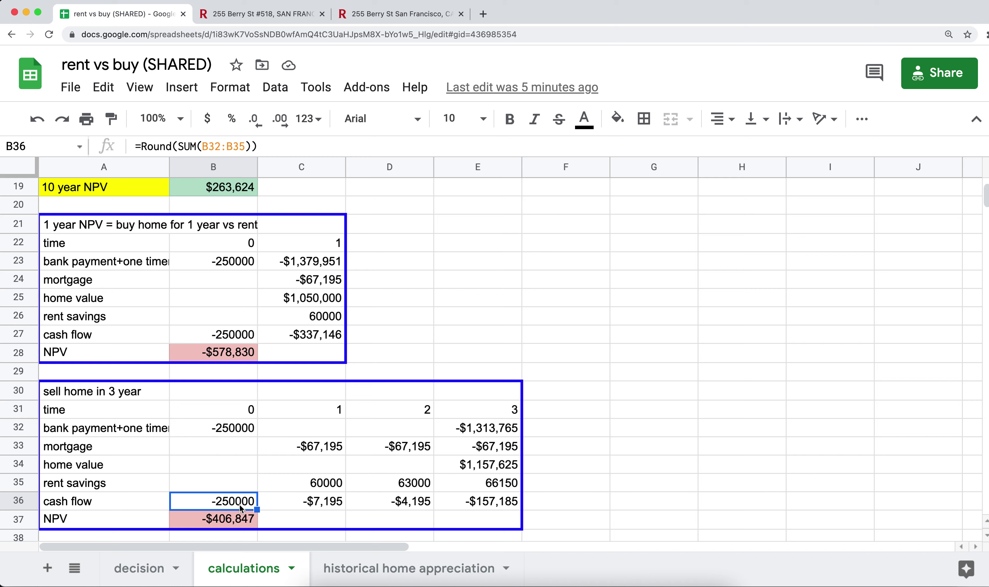
key("Right")
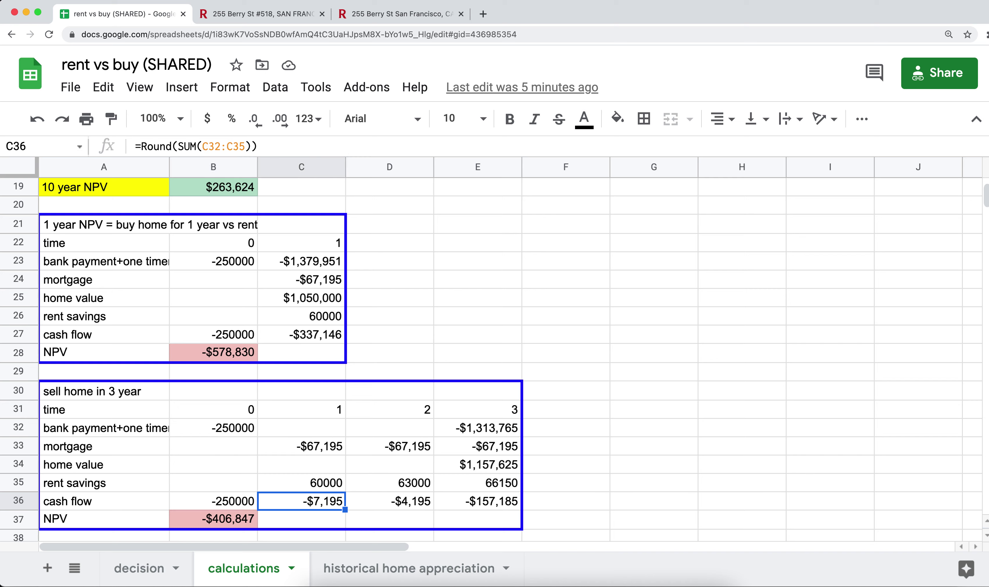
key("Right")
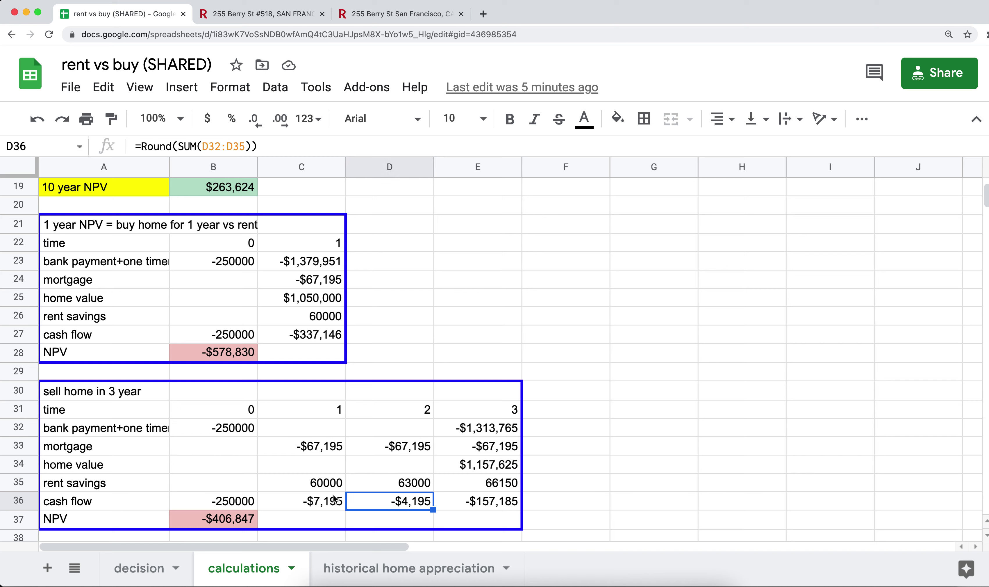
left_click(307, 484)
key("shift+Right")
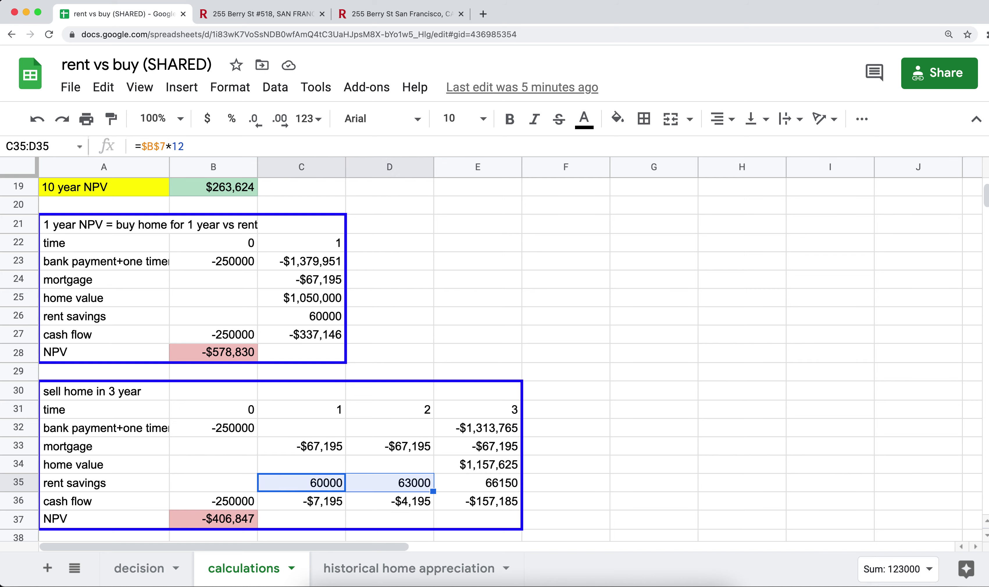
left_click(334, 481)
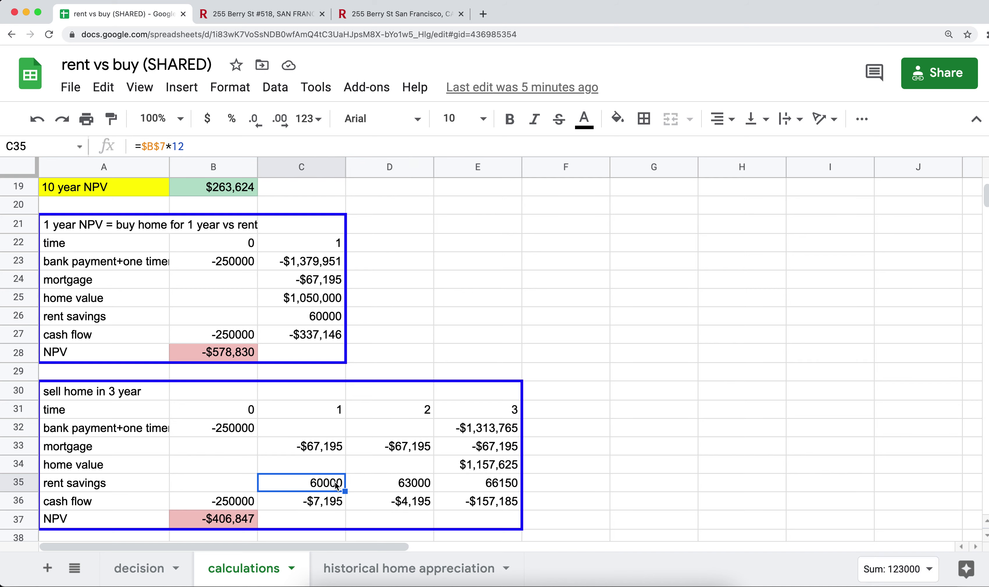
left_click(374, 479)
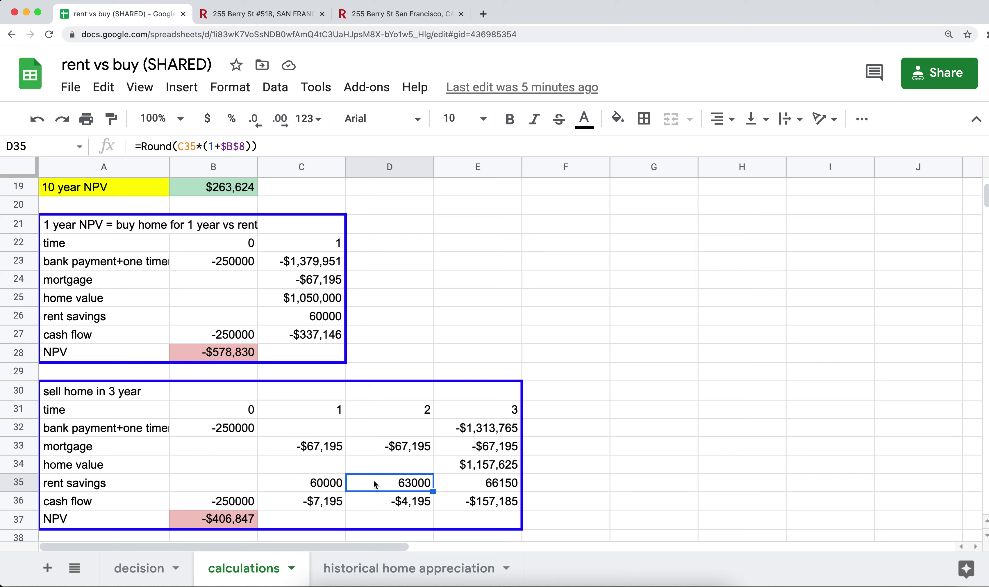
left_click(330, 487)
left_click(372, 486)
left_click(322, 448)
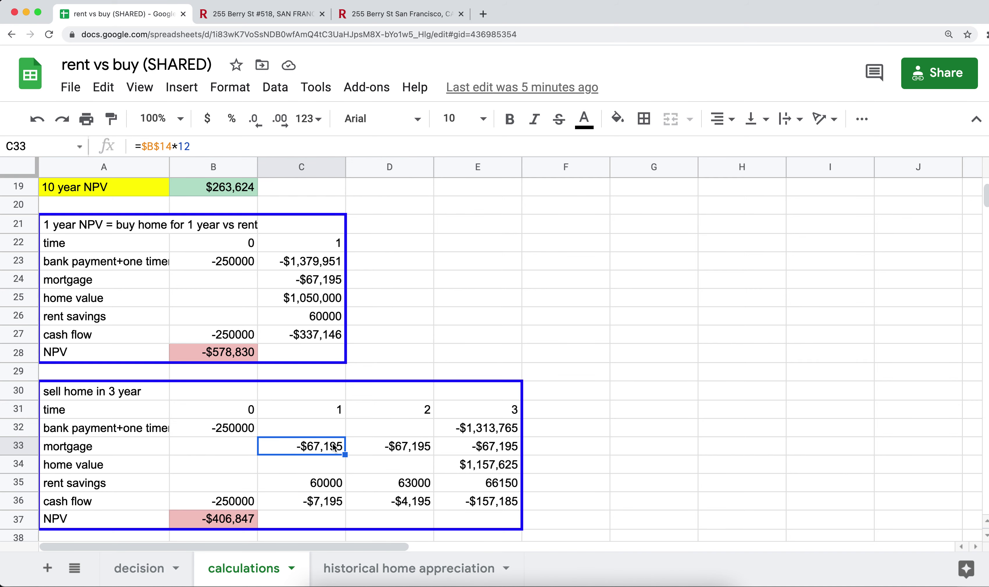
left_click(383, 452)
key("Left")
key("shift+Right")
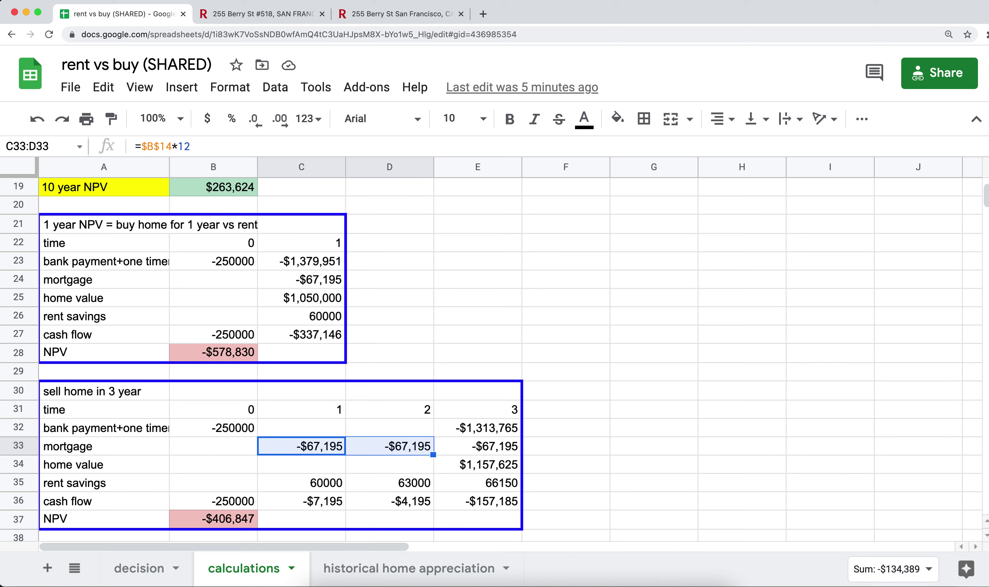
key("shift+Right")
left_click(500, 447)
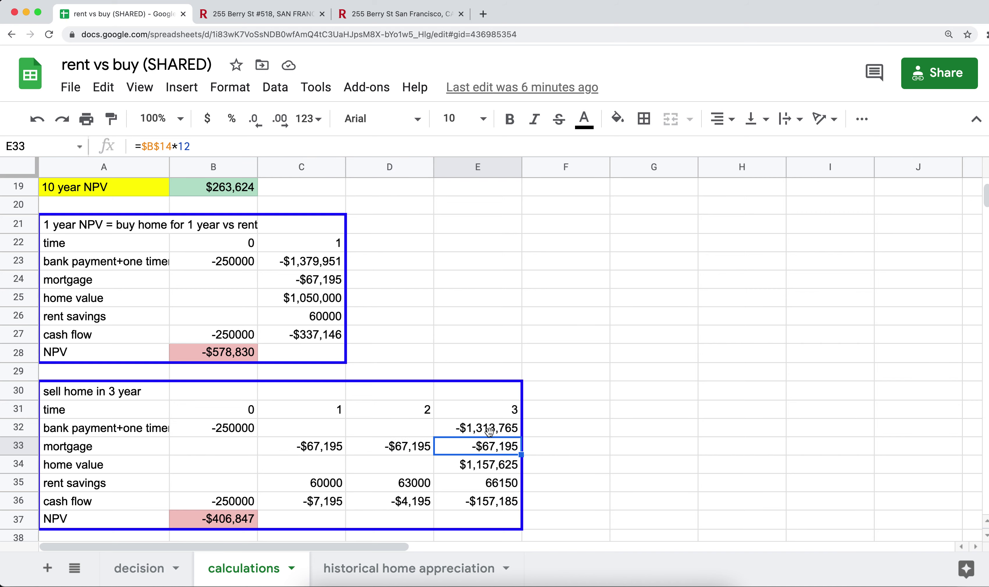
left_click(489, 431)
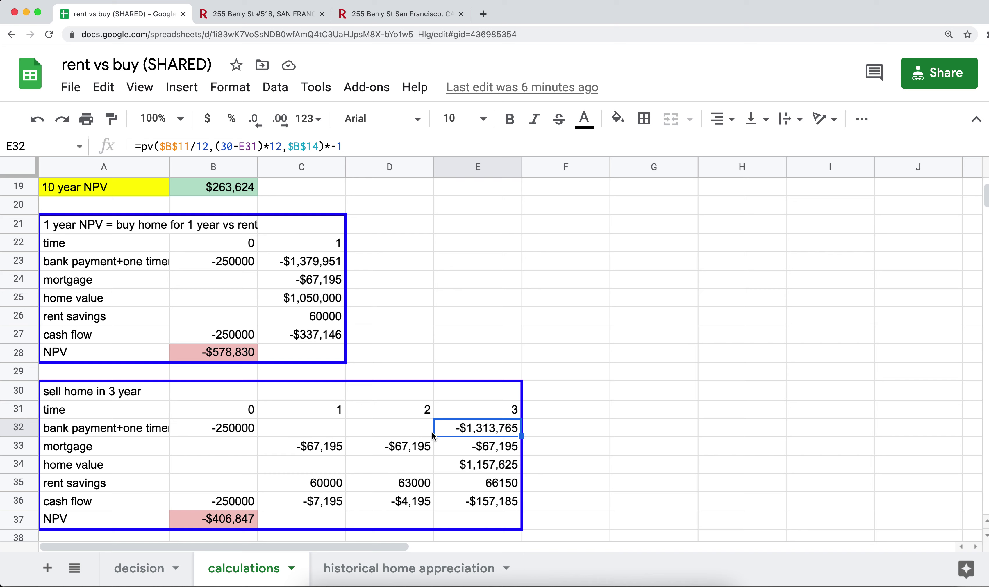
left_click(472, 445)
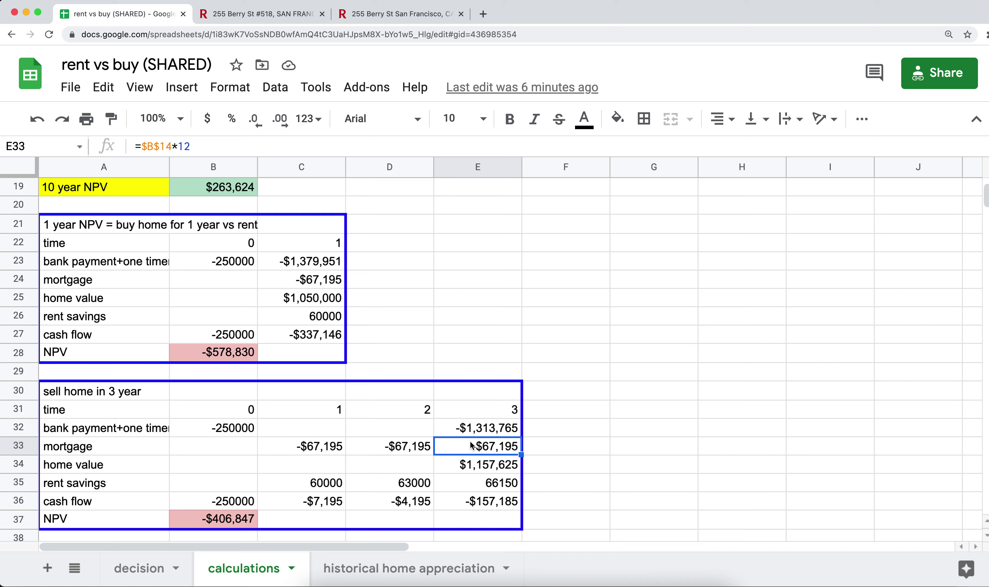
key("Down")
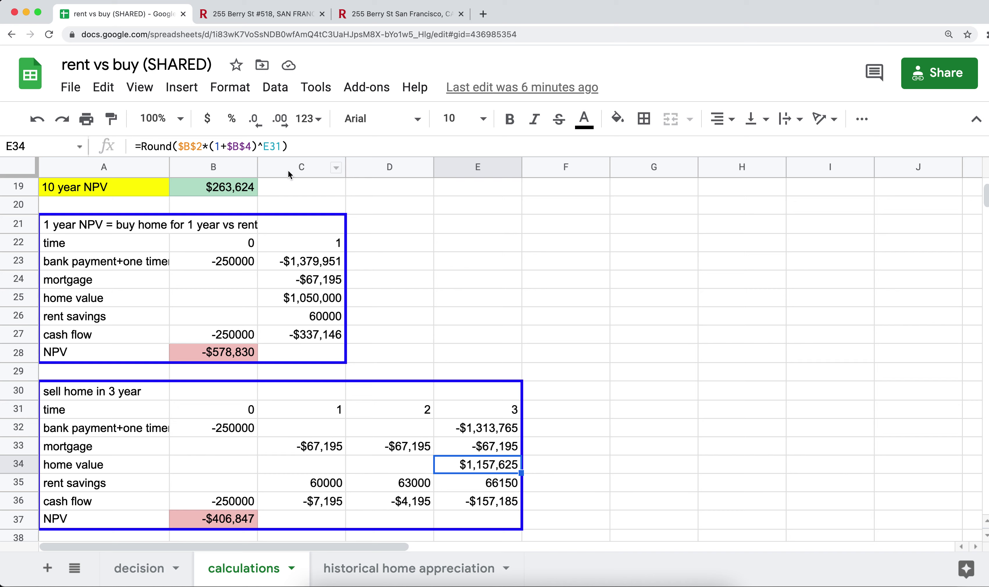
left_click(497, 487)
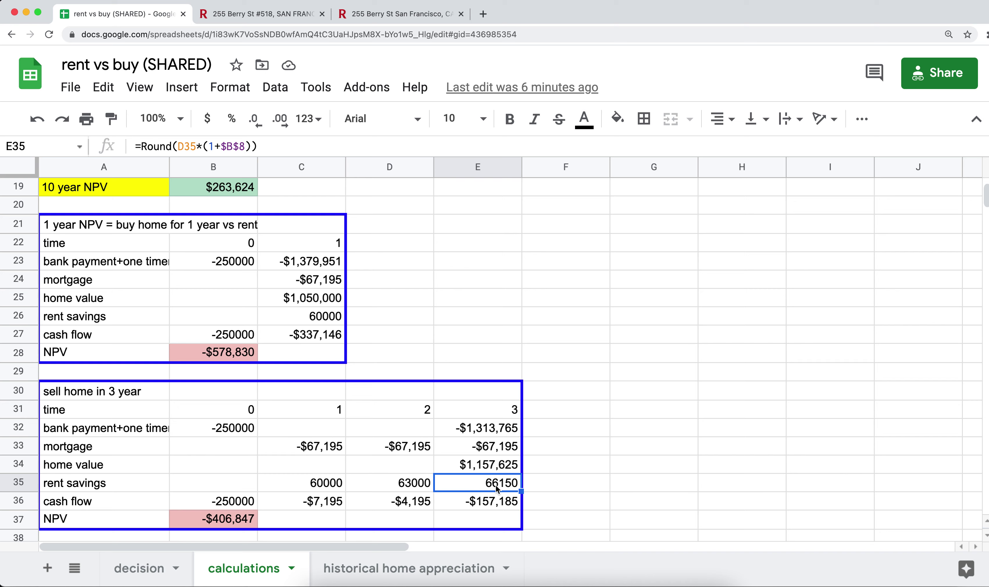
left_click_drag(494, 432, 493, 494)
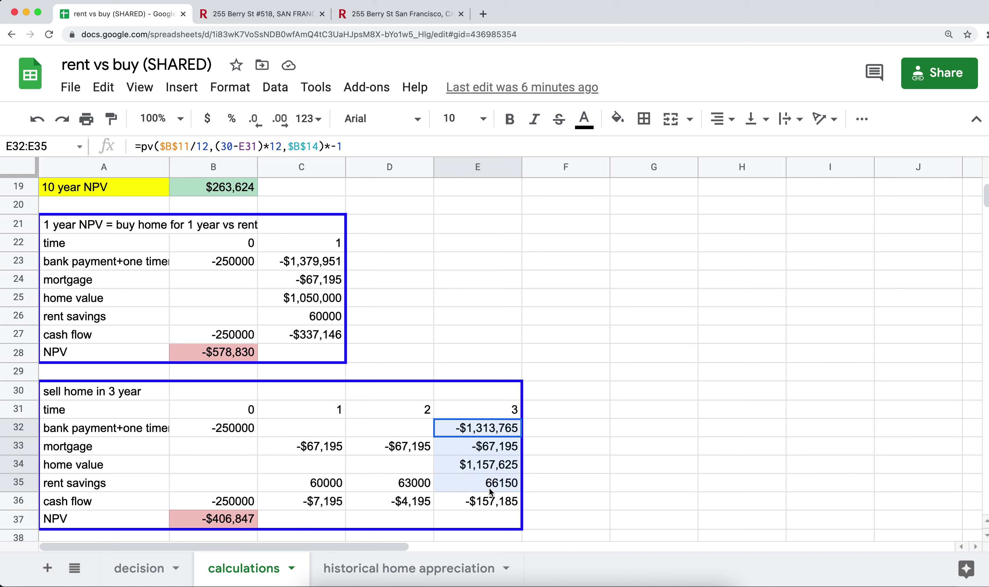
left_click(488, 509)
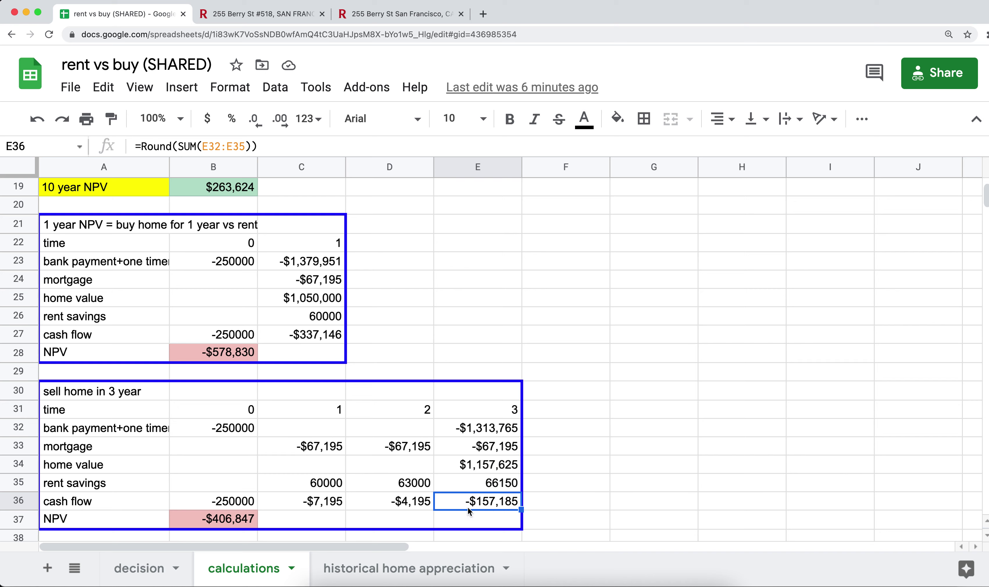
left_click(215, 504)
left_click(300, 507)
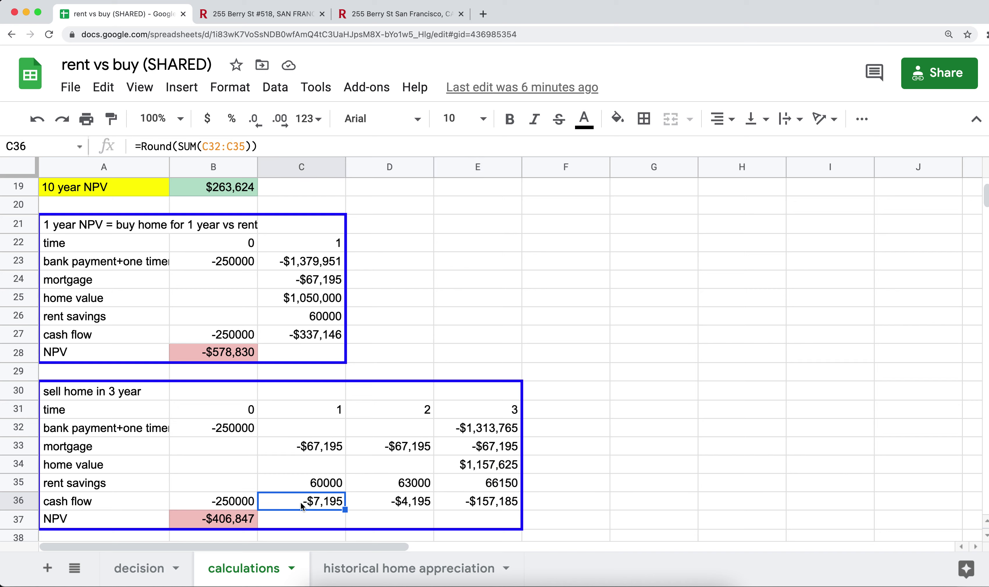
left_click(382, 509)
left_click(475, 508)
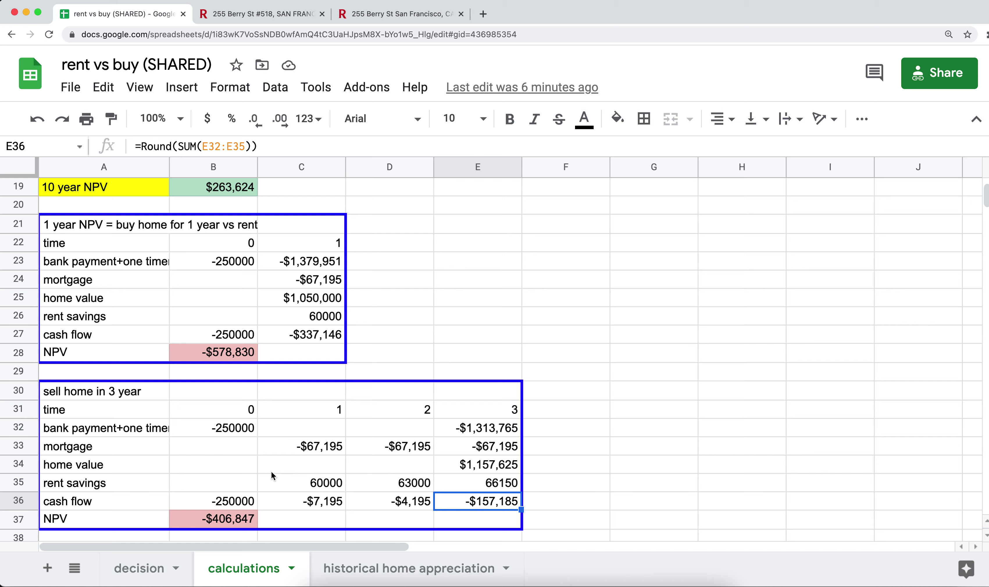
left_click(232, 521)
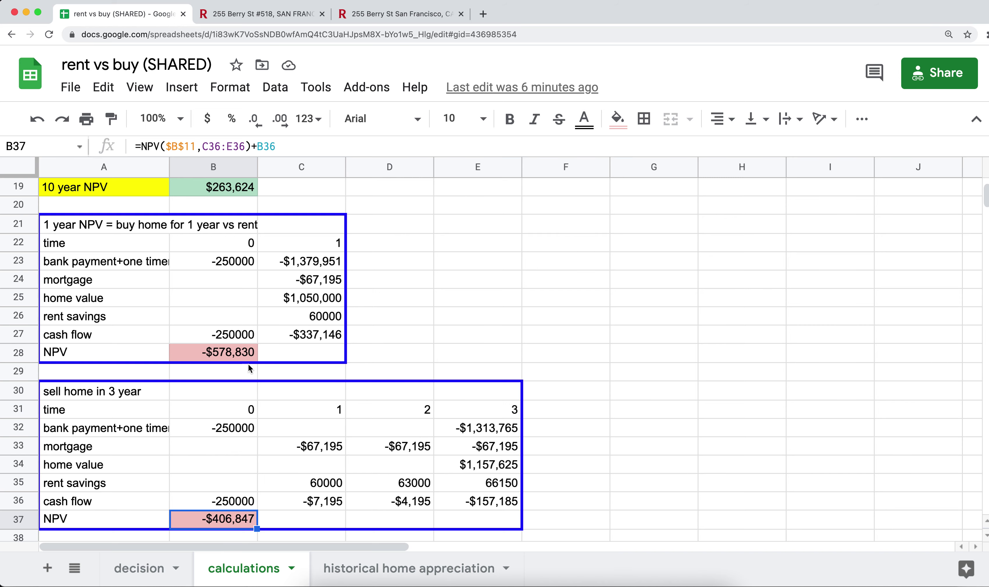
scroll(252, 361, "down", 5)
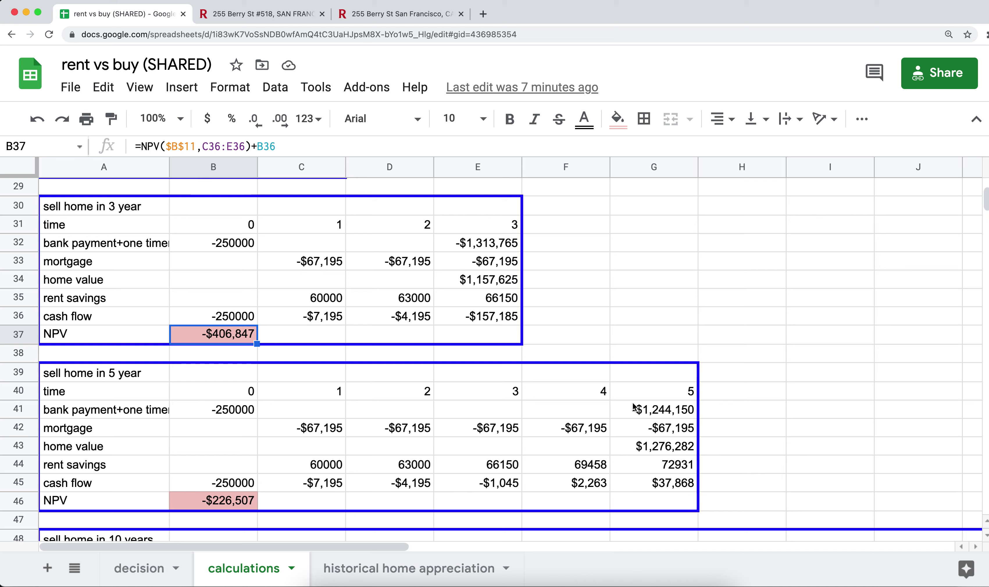
left_click(241, 502)
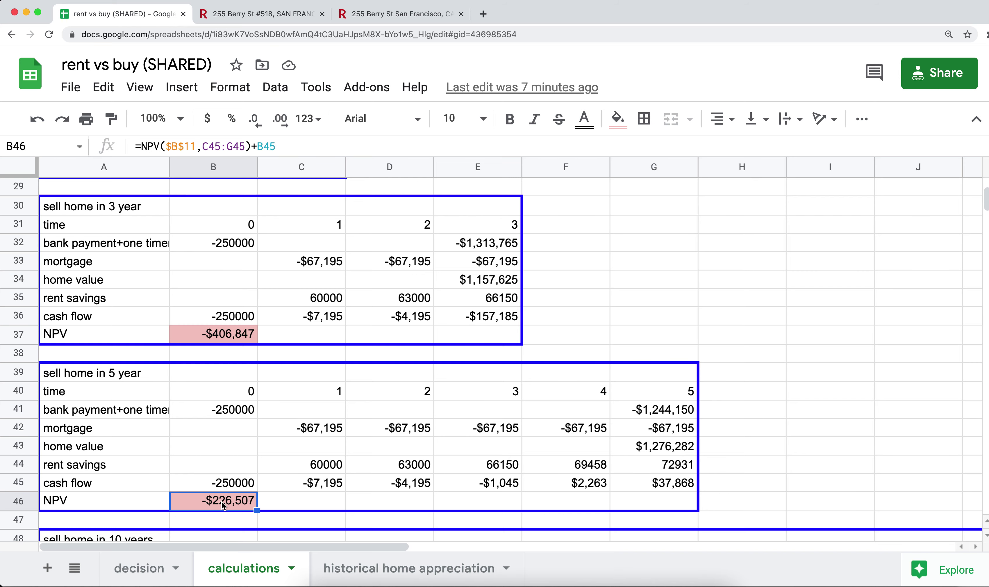
scroll(222, 503, "down", 3)
scroll(221, 501, "down", 2)
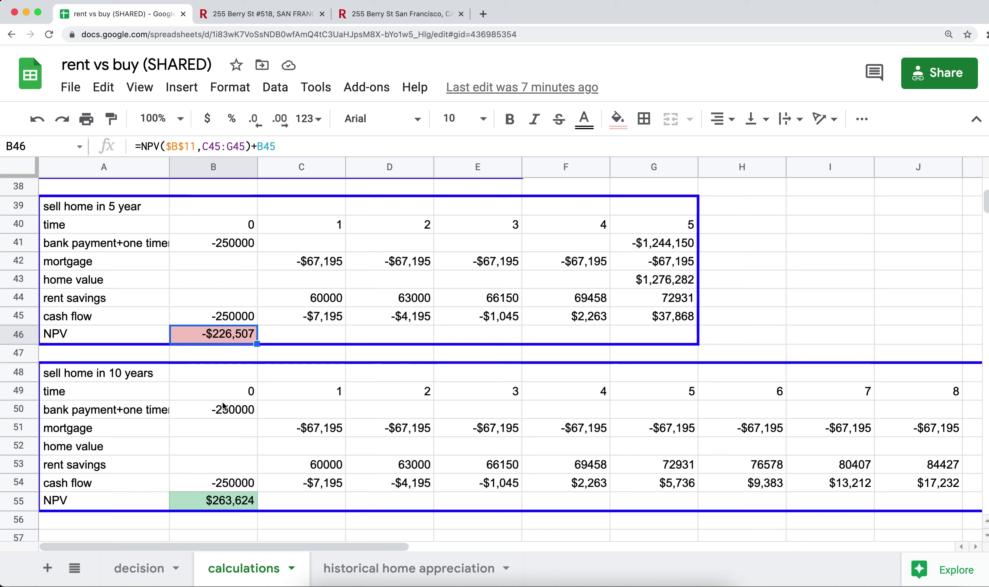
left_click(226, 501)
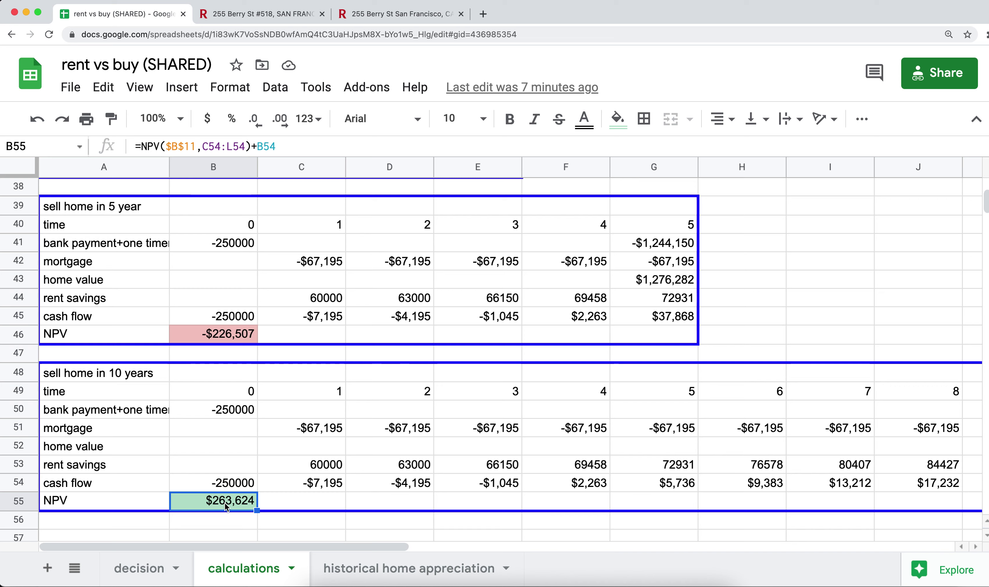
key("Up")
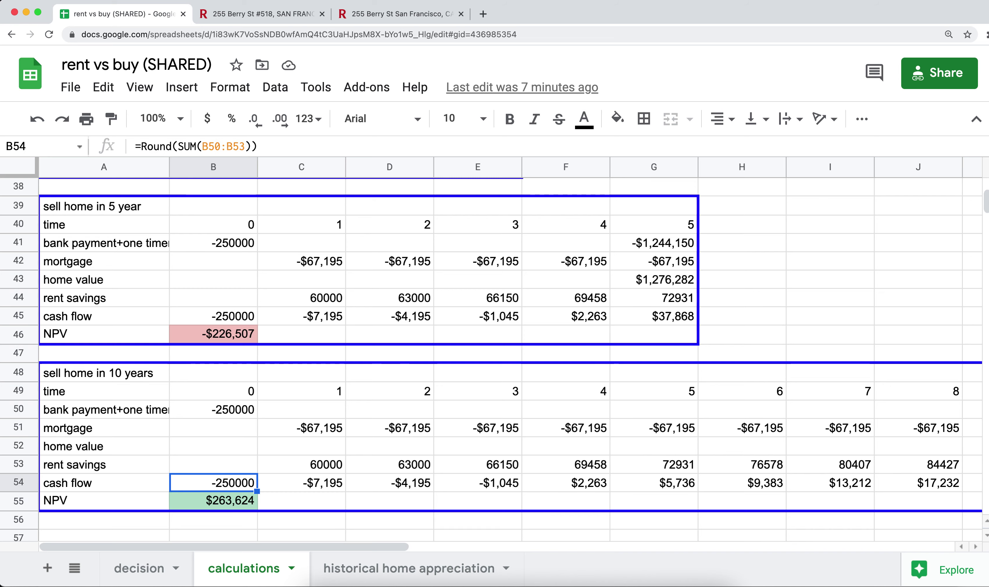
key("Right")
key("Right")
key("Left")
key("Left")
key("Right")
key("Right")
key("Right")
key("Right")
key("Right")
key("Right")
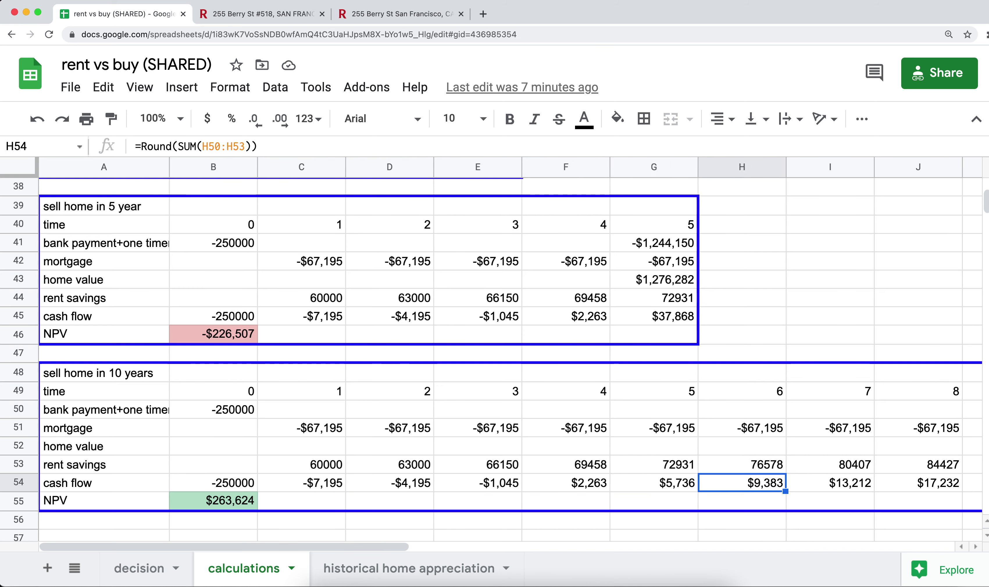
key("Right")
key("Right")
key("Left")
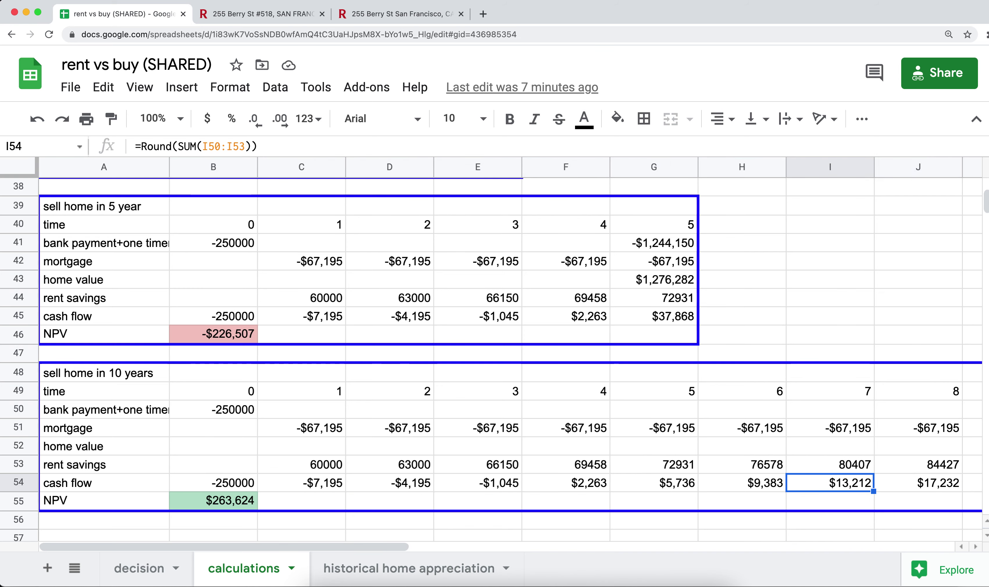
key("Left")
key("Left")
key("Left")
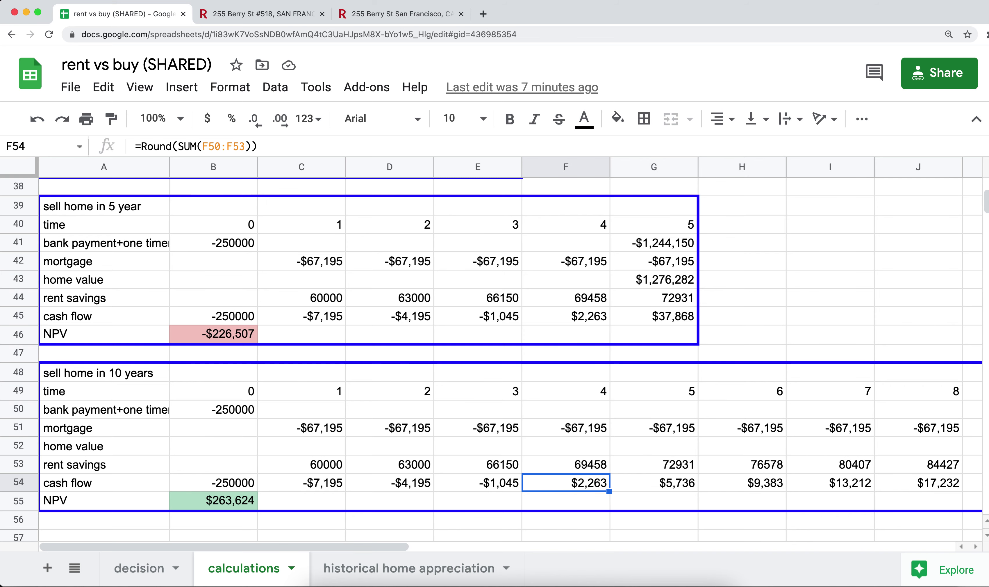
left_click_drag(572, 319, 646, 316)
left_click_drag(574, 489, 743, 484)
key("shift+Right")
key("shift+Right")
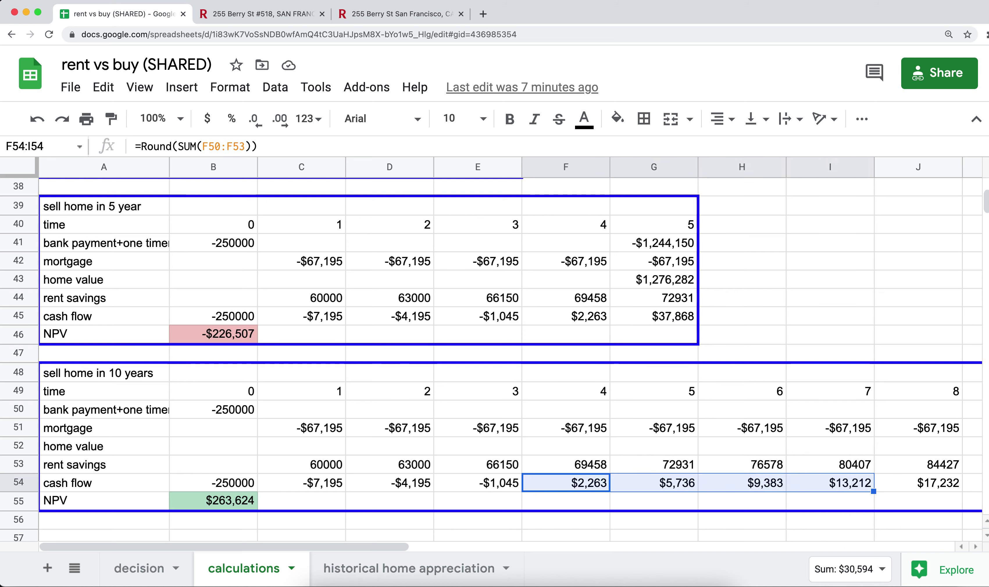
scroll(633, 487, "right", 5)
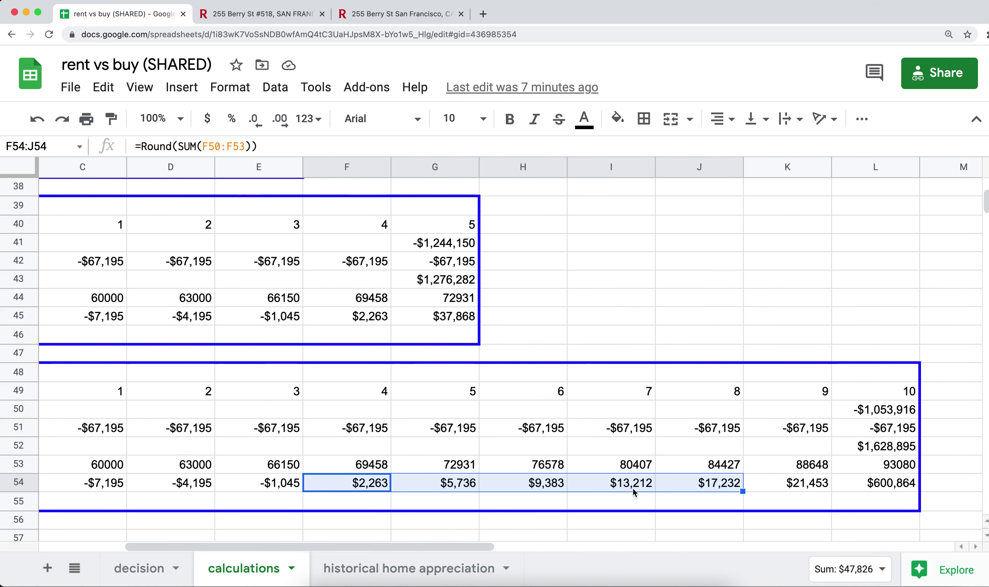
left_click(849, 481)
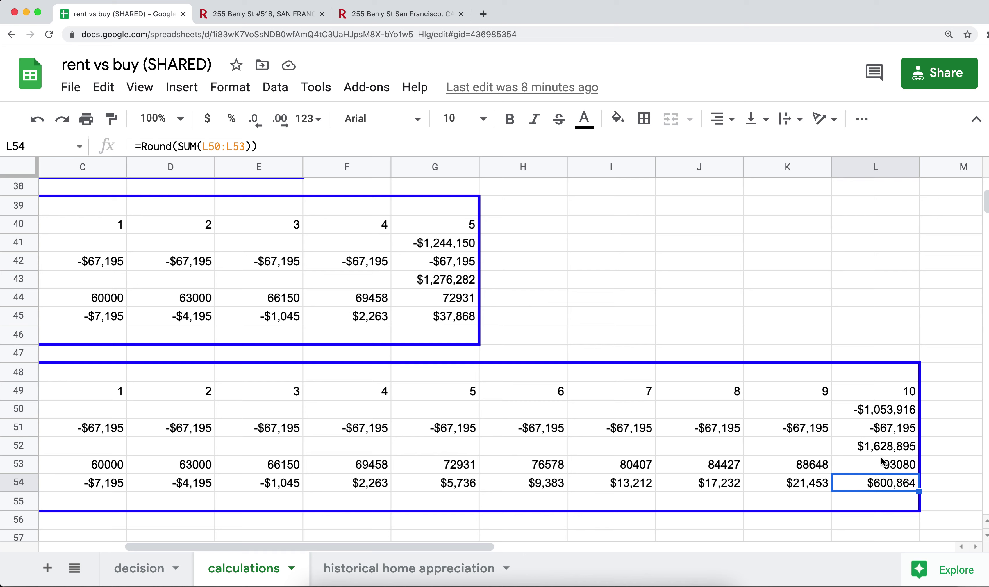
left_click(866, 448)
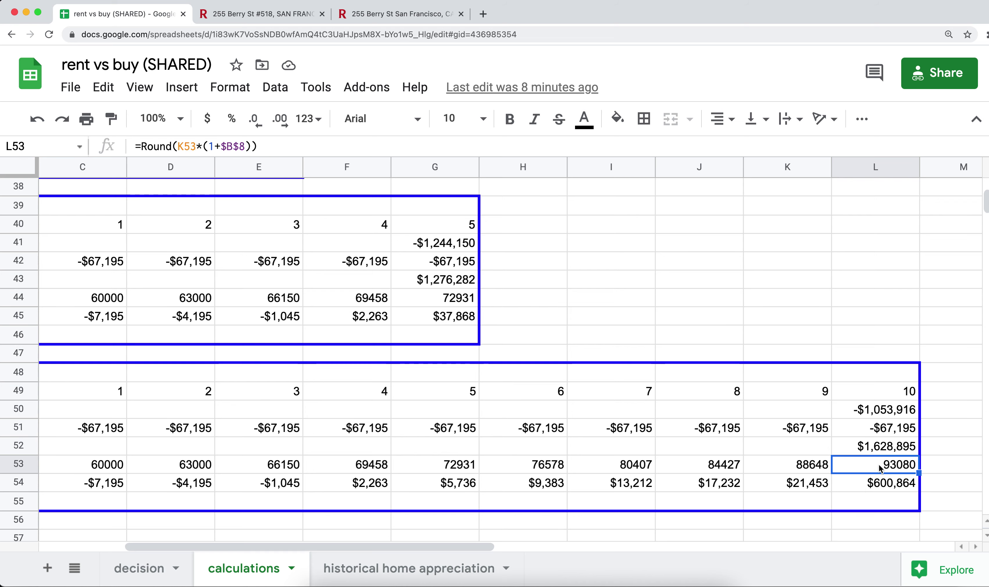
left_click(878, 488)
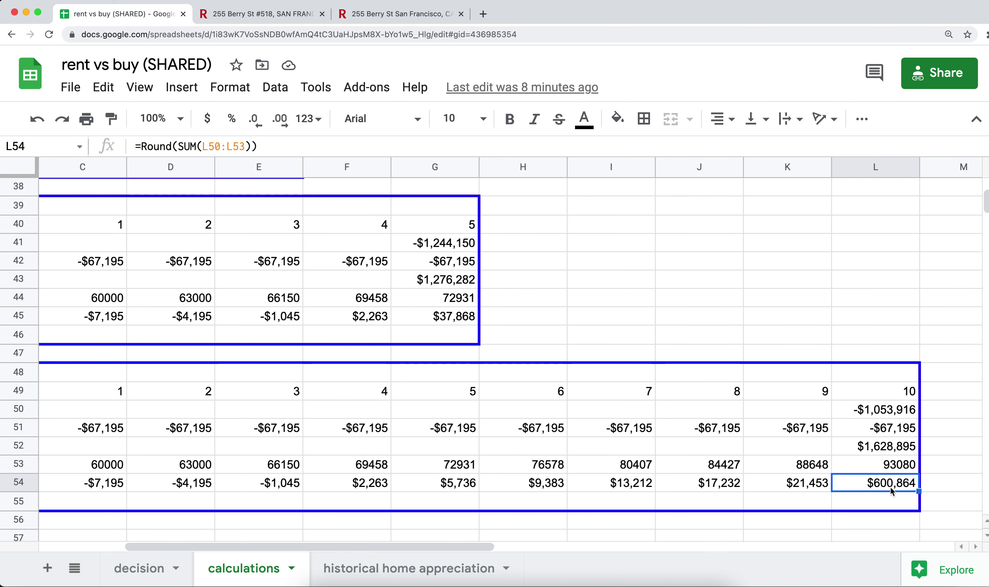
scroll(598, 489, "left", 5)
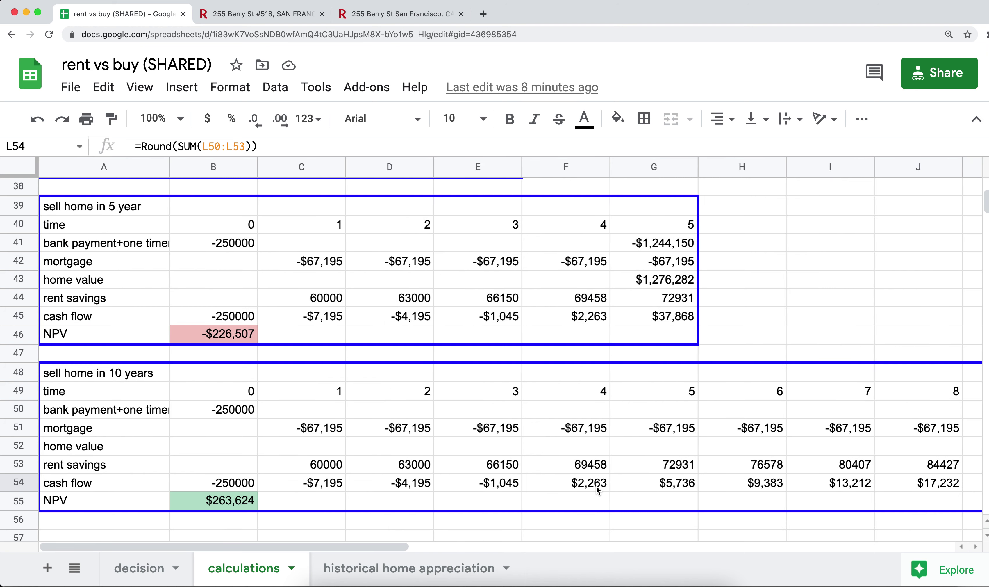
left_click(245, 500)
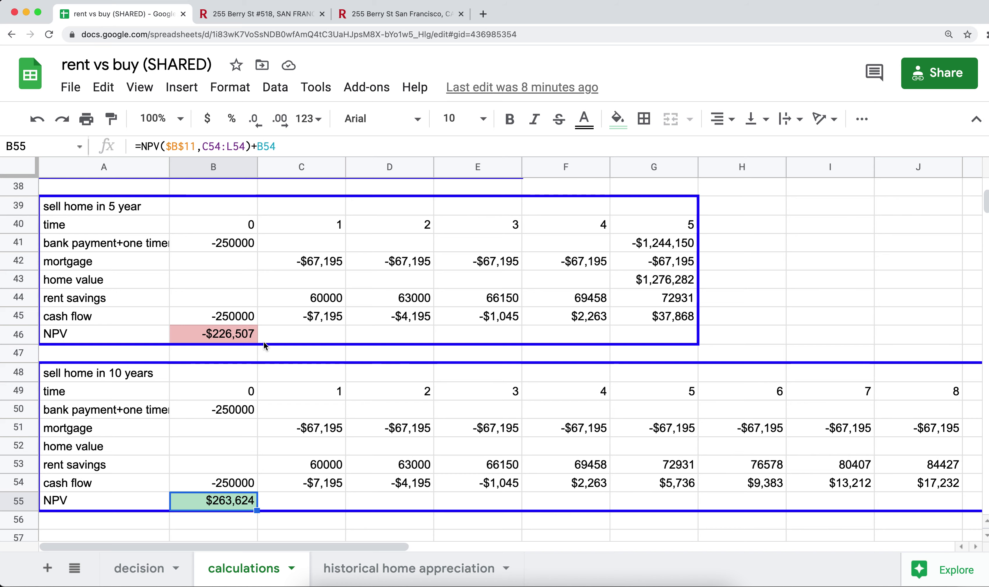
Review the year-0 cash flow formula and its 10-year cash flow row
left_click(239, 484)
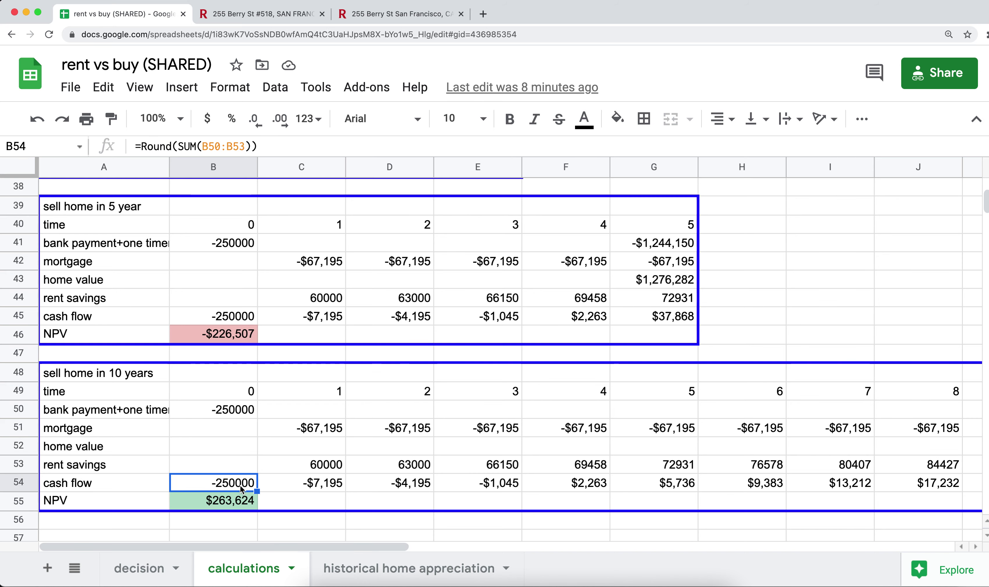
key("shift+Right")
key("shift+Right")
key("shift+Right")
key("shift+Right")
key("shift+Right")
key("shift+Right")
key("shift+Right")
key("shift+Right")
key("shift+Right")
key("shift+Right")
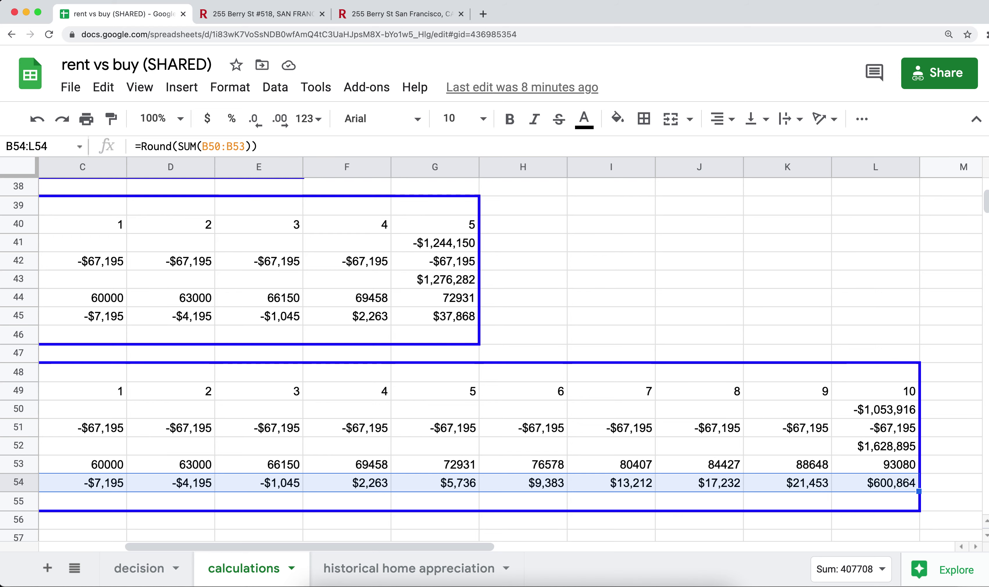
key("Left")
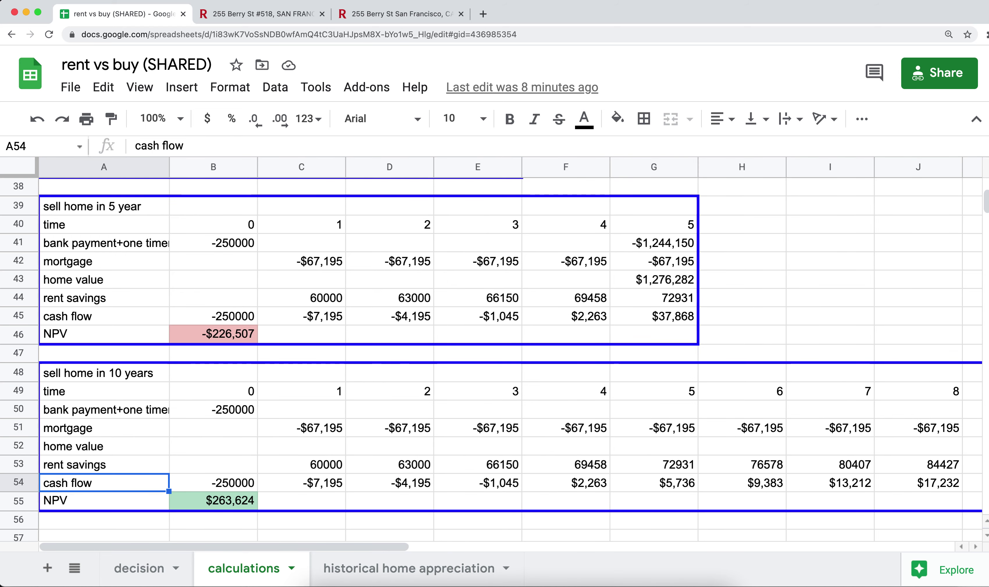
key("Right")
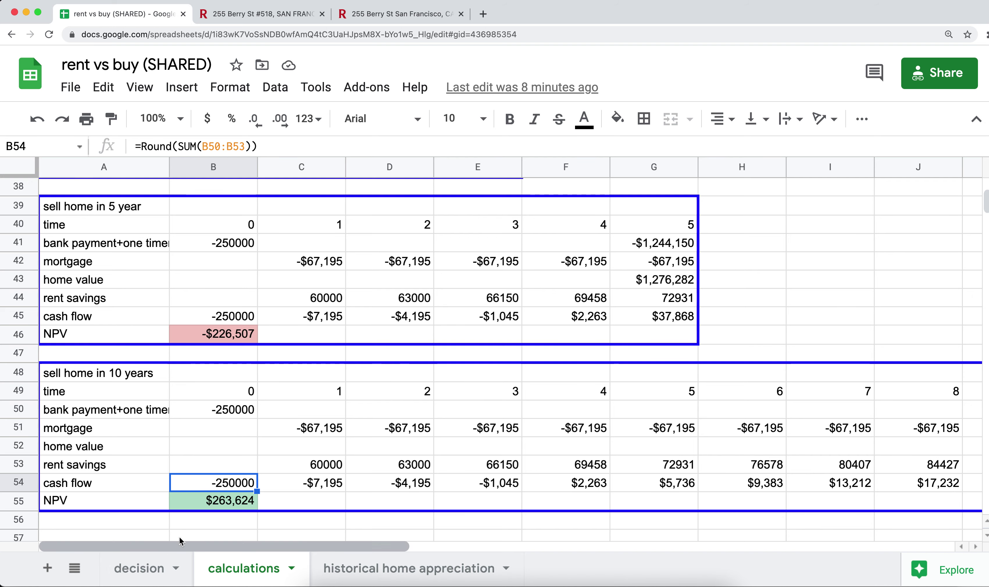
Scroll back up and go to the decision sheet
scroll(238, 473, "up", 5)
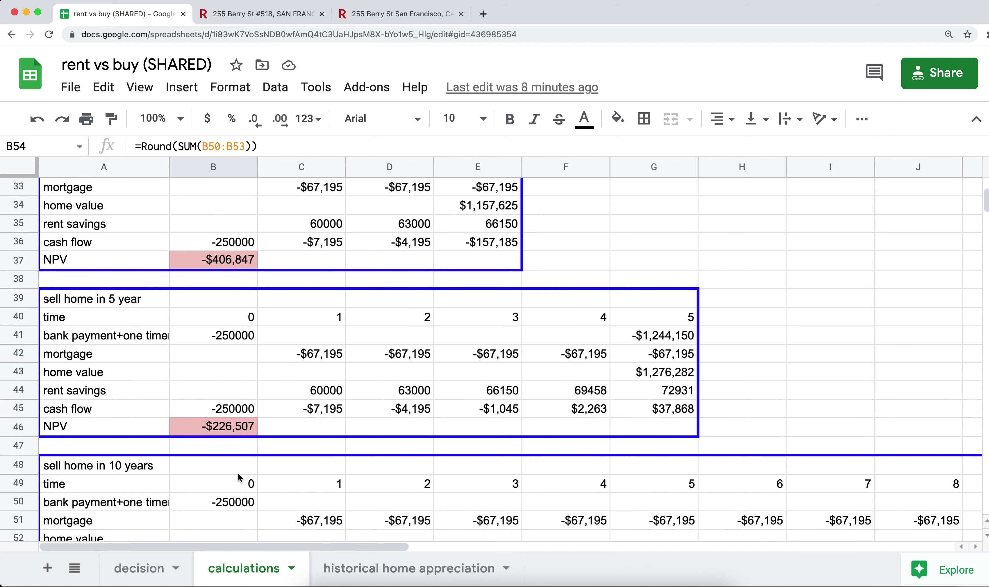
scroll(238, 473, "up", 7)
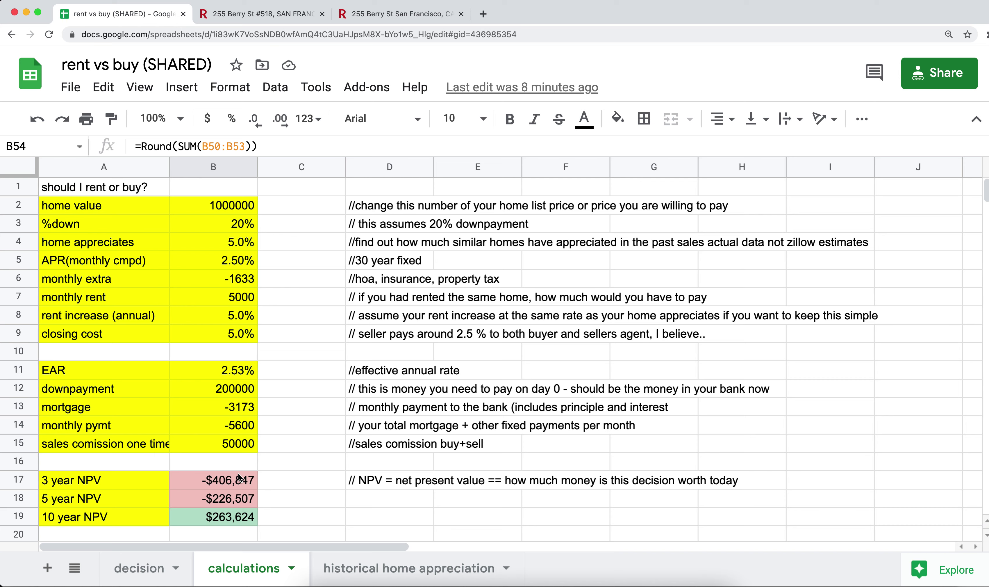
left_click(139, 568)
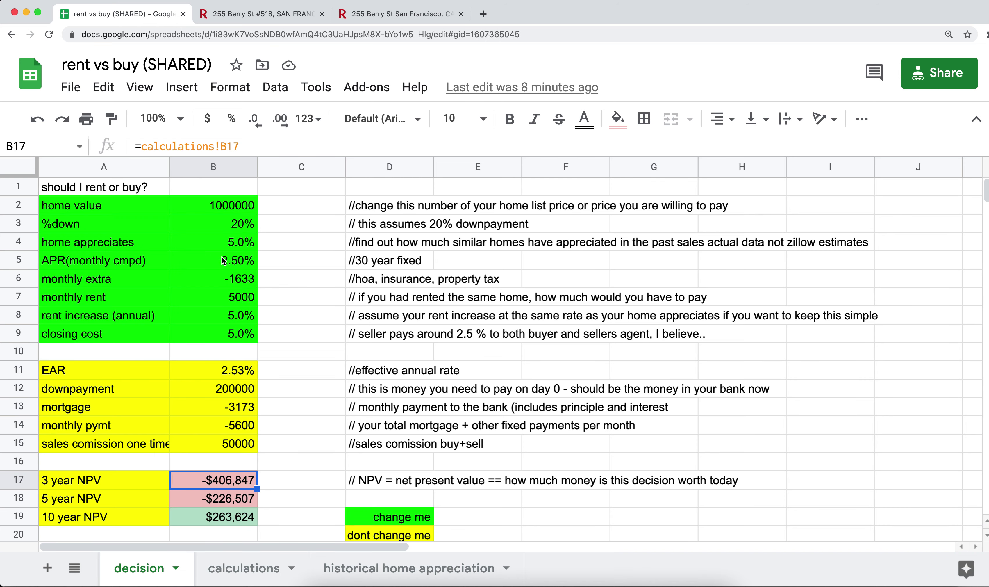
Change the home value in B2 to 1250000
left_click(222, 209)
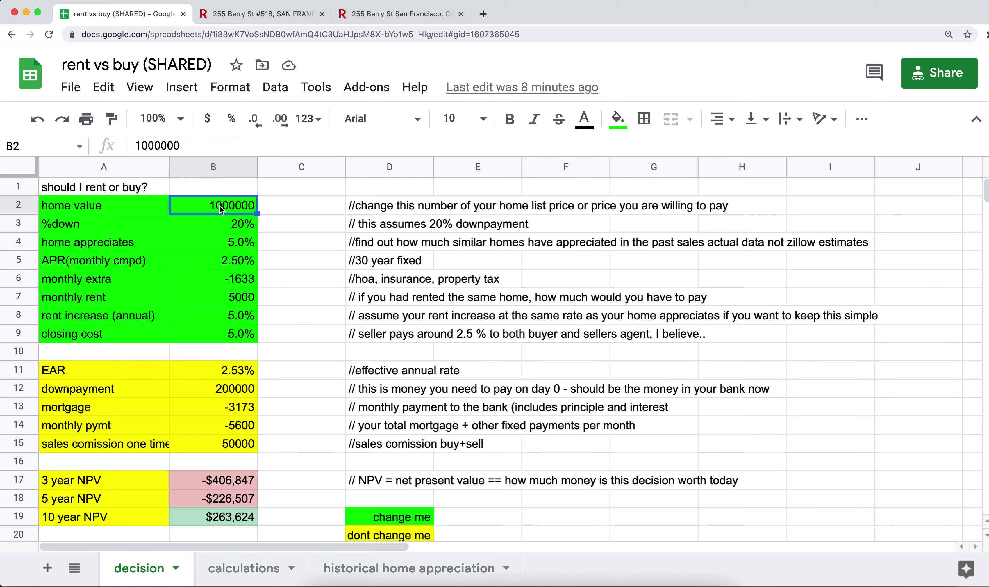
double_click(222, 209)
key("Delete")
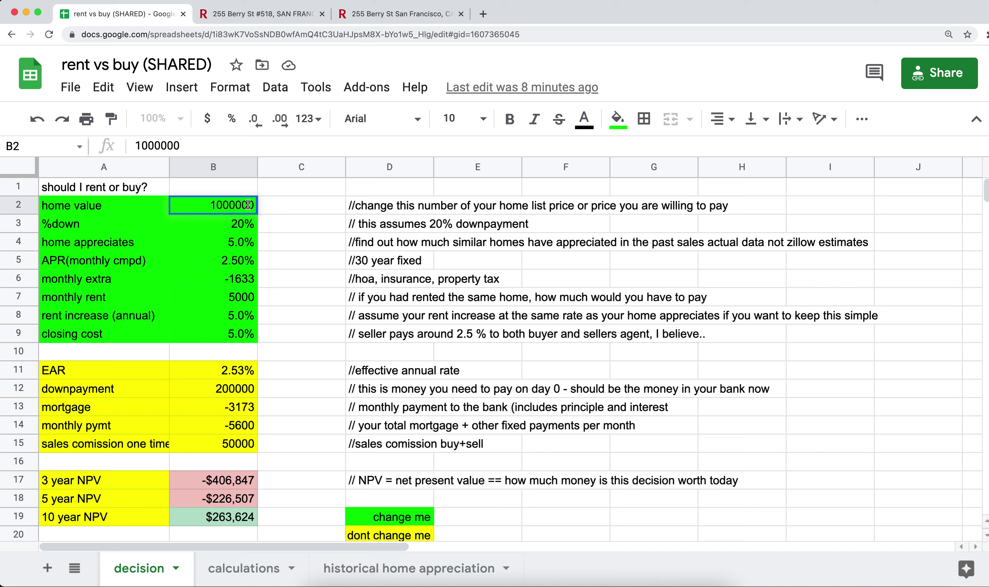
type("2")
key("BackSpace")
type("5")
key("Return")
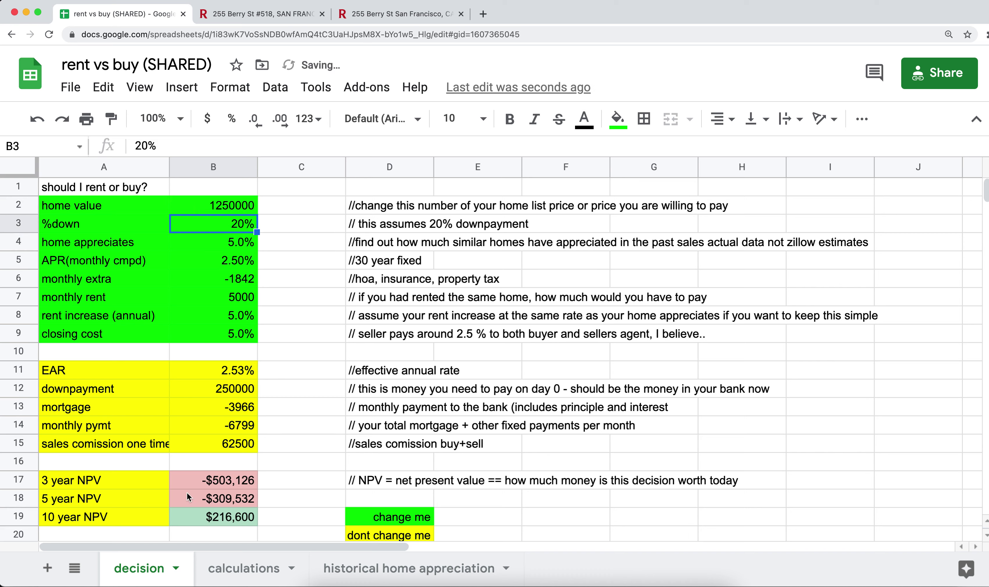
Set APR, rent increase and home appreciation each to 3%
left_click(230, 261)
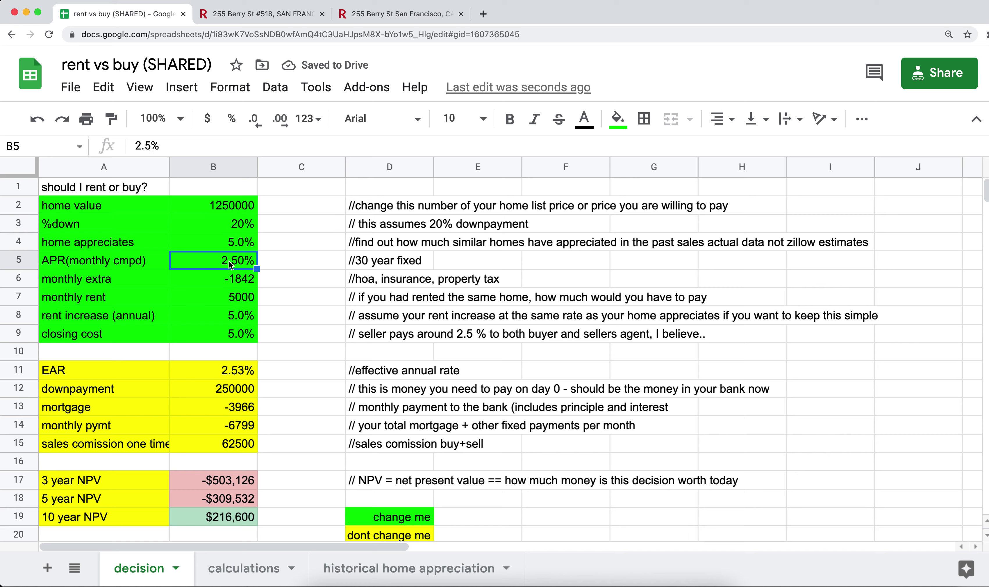
type("3")
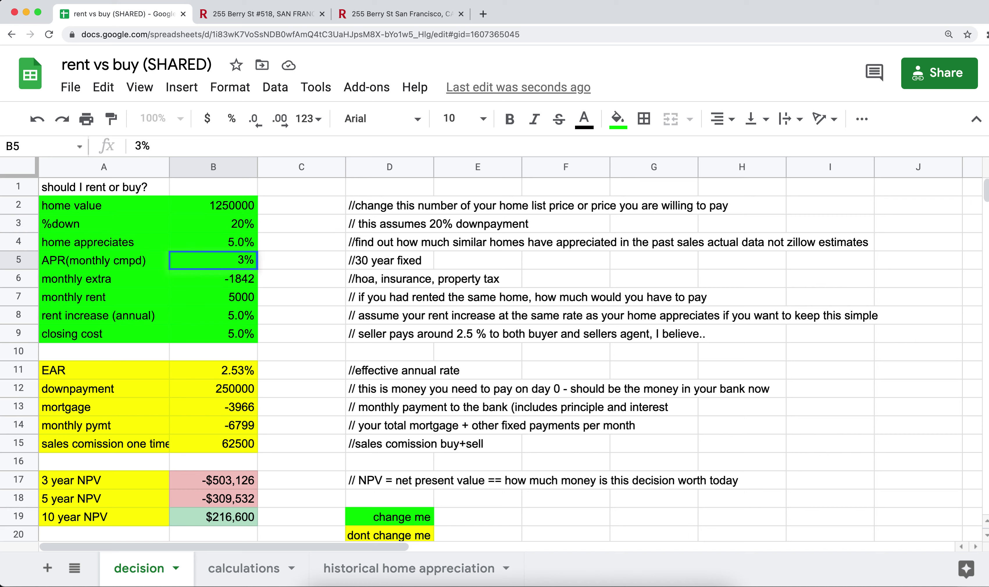
key("Return")
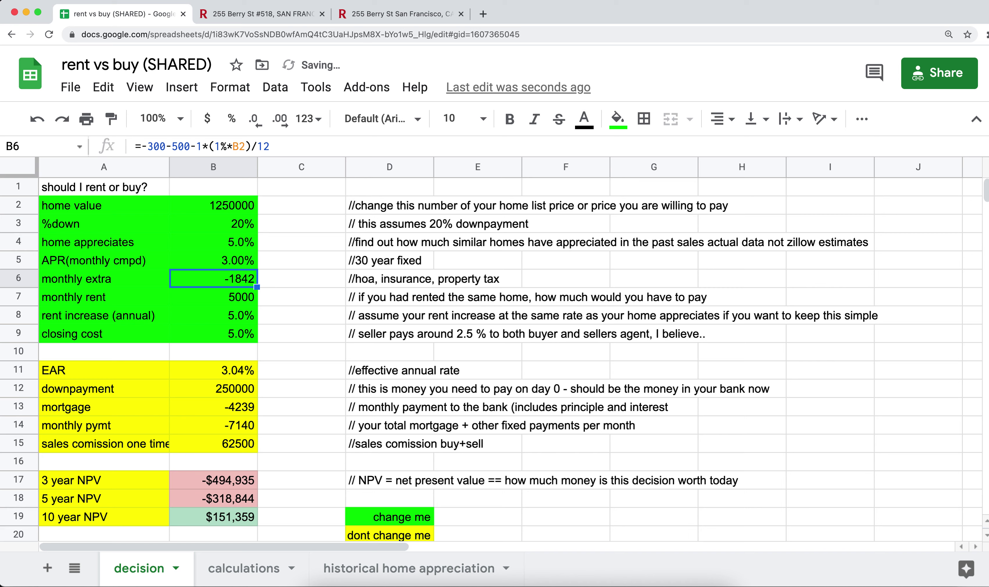
key("Down")
key("Down")
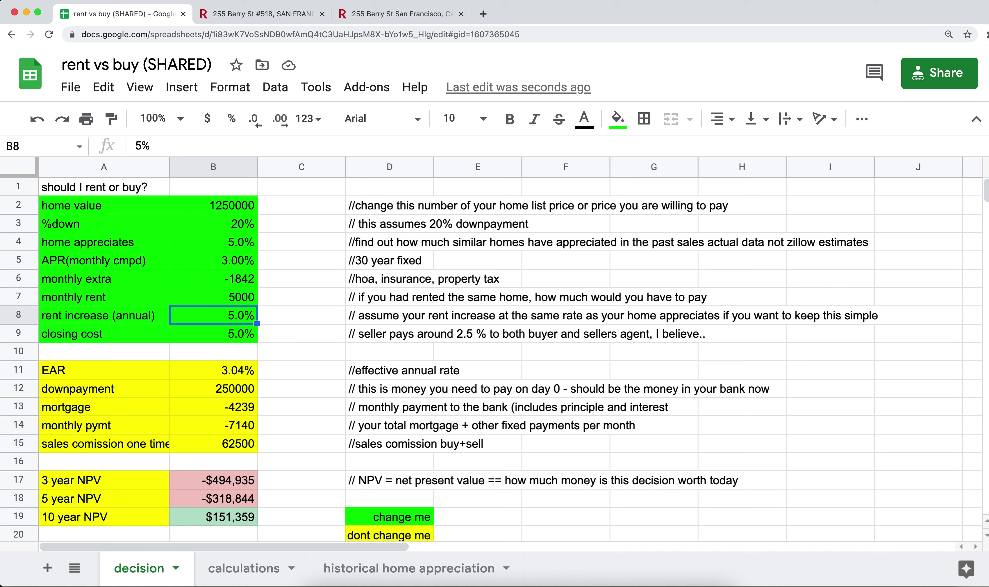
type("3")
key("Return")
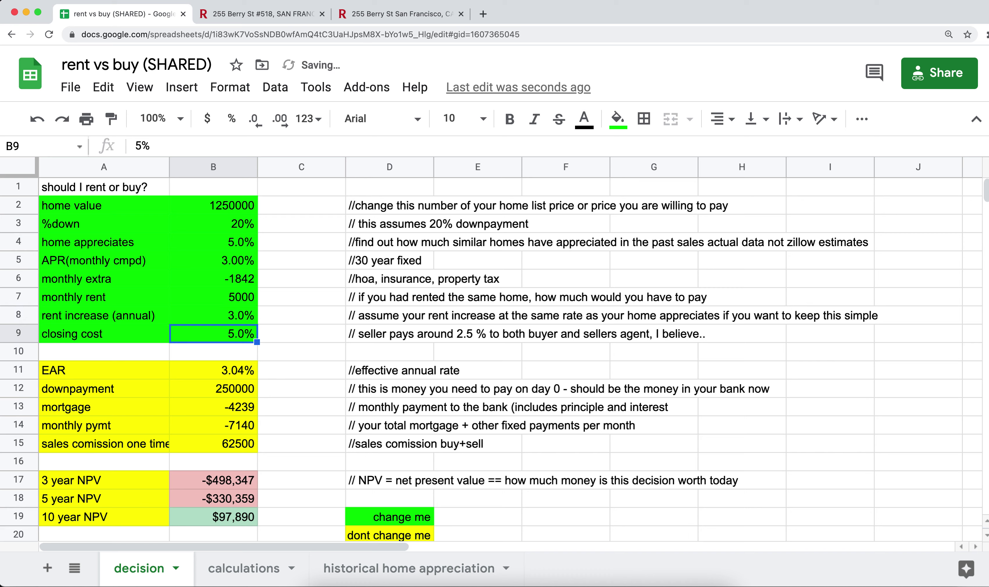
key("Up")
key("Up")
key("Up")
key("Up")
key("Up")
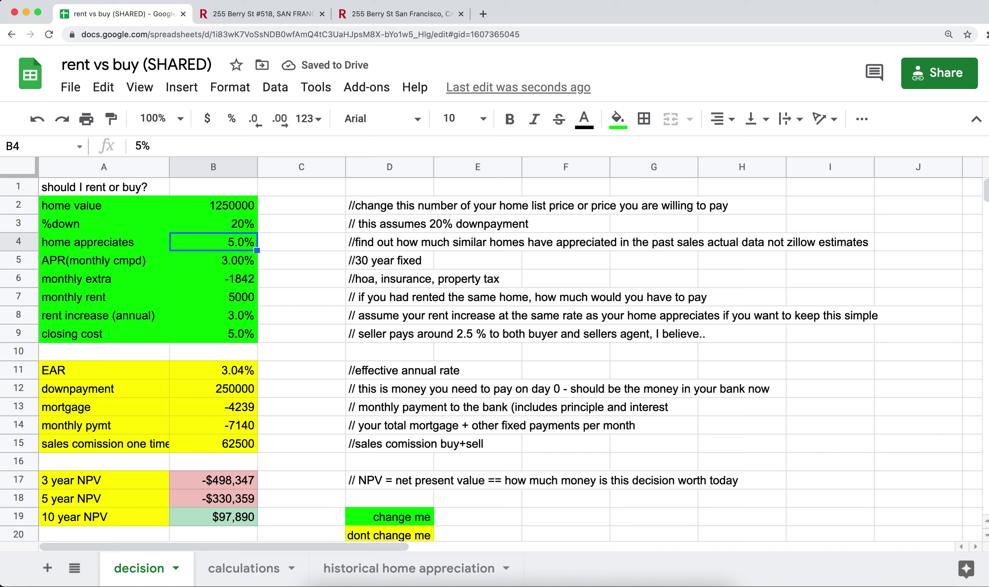
type("3")
key("Return")
Review the green inputs B2:B9, then go to the historical home appreciation sheet
key("Up")
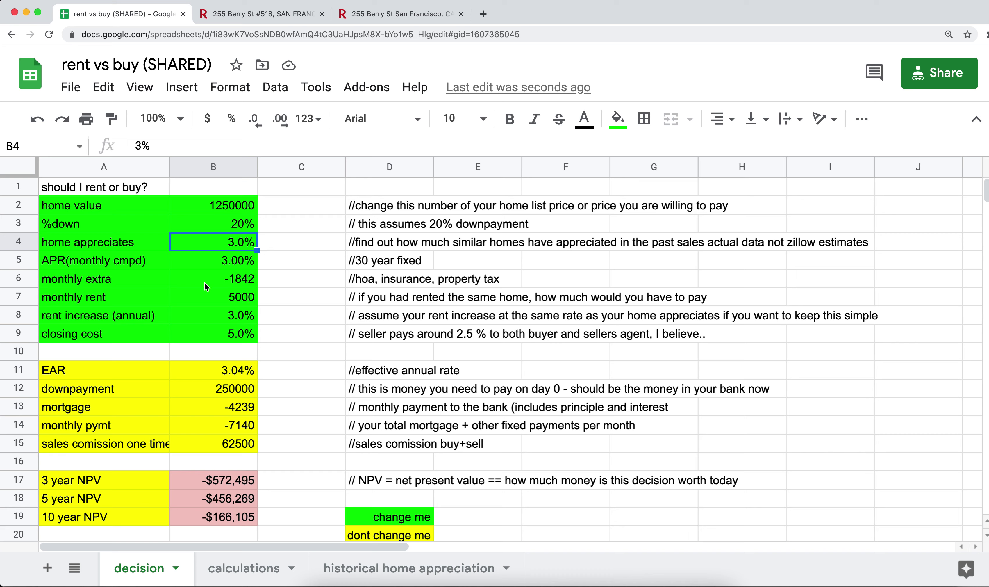
left_click_drag(222, 209, 216, 341)
left_click(227, 245)
key("Up")
key("Up")
key("Down")
key("Down")
left_click(379, 575)
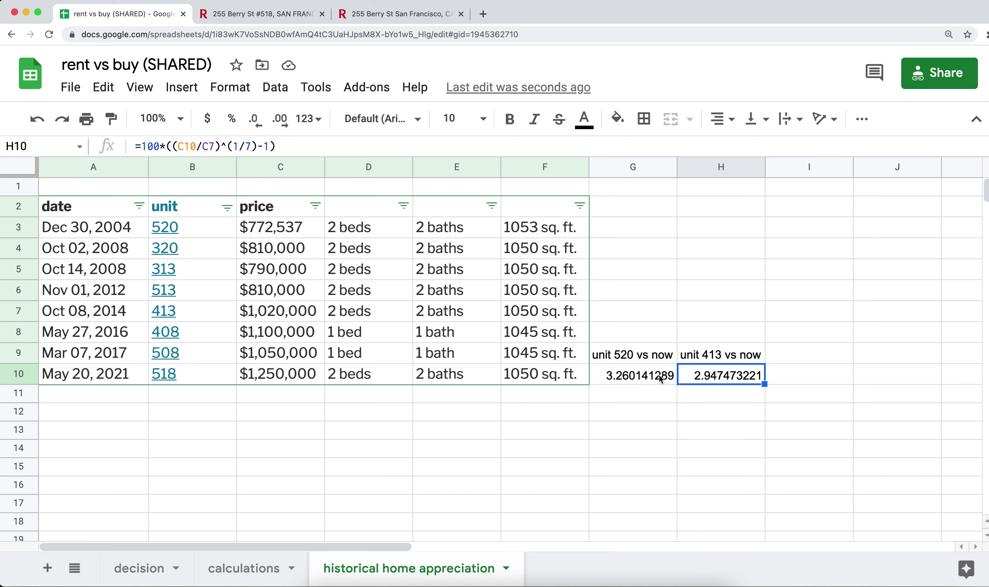
On the decision sheet, enter 3.2% appreciation and rent increase, then select the 3-year NPV row
left_click(152, 569)
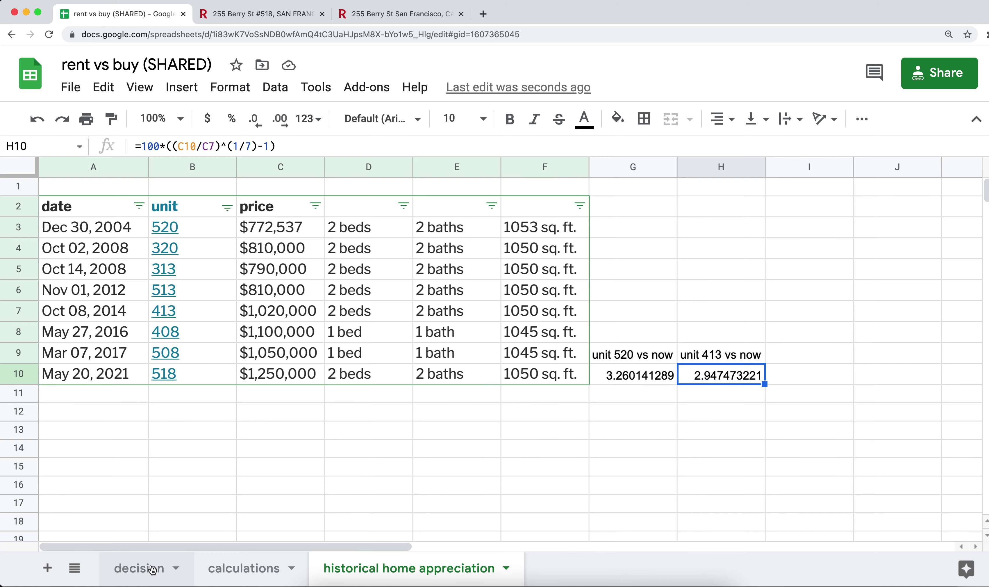
type("3.2")
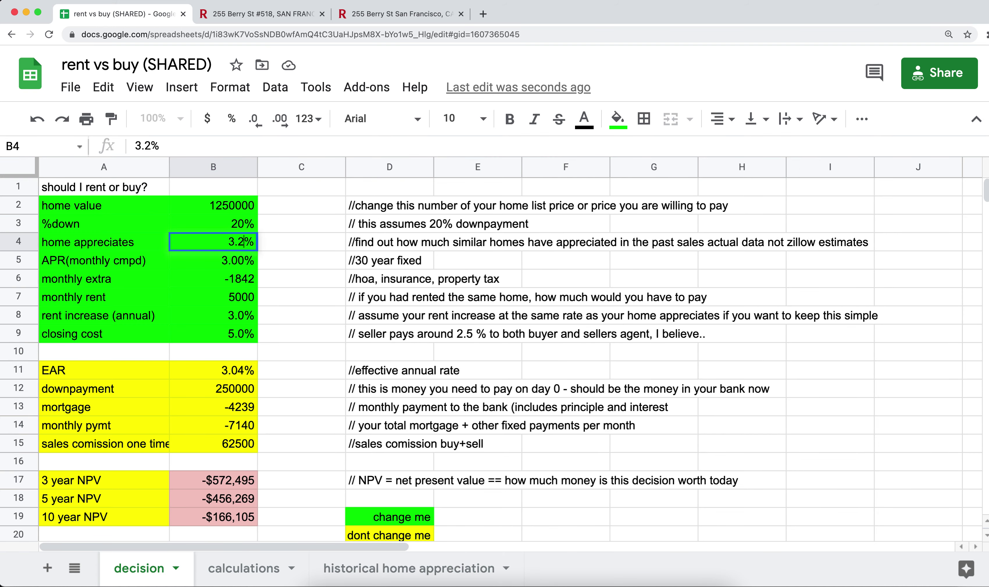
key("Return")
key("Down")
key("Down")
key("Down")
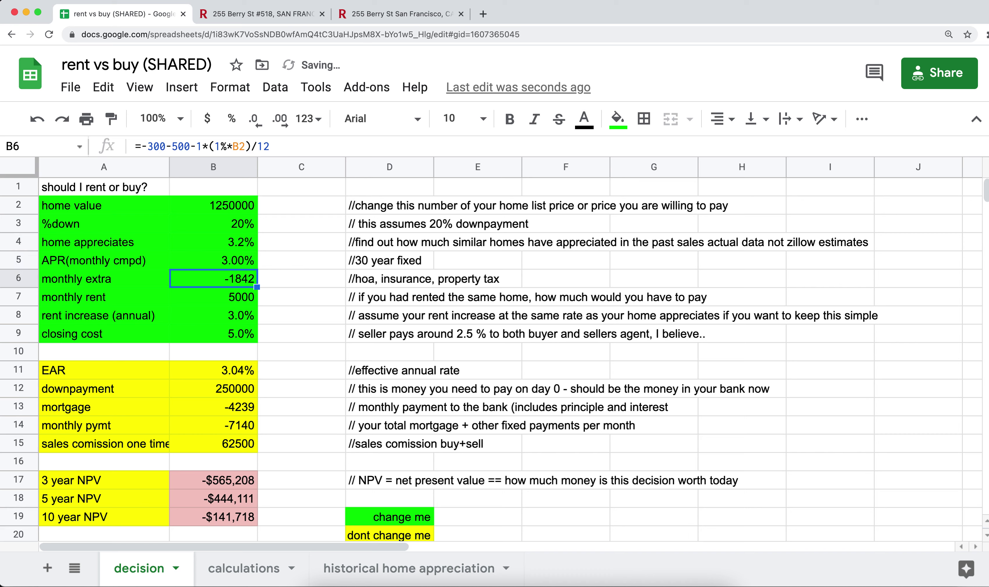
type("3.2")
key("Return")
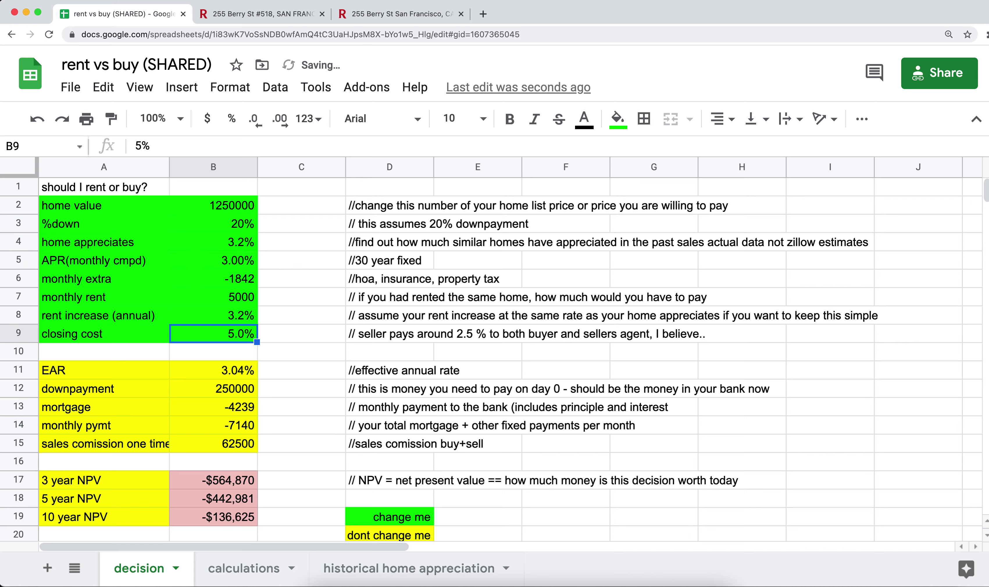
key("Up")
key("Up")
key("Up")
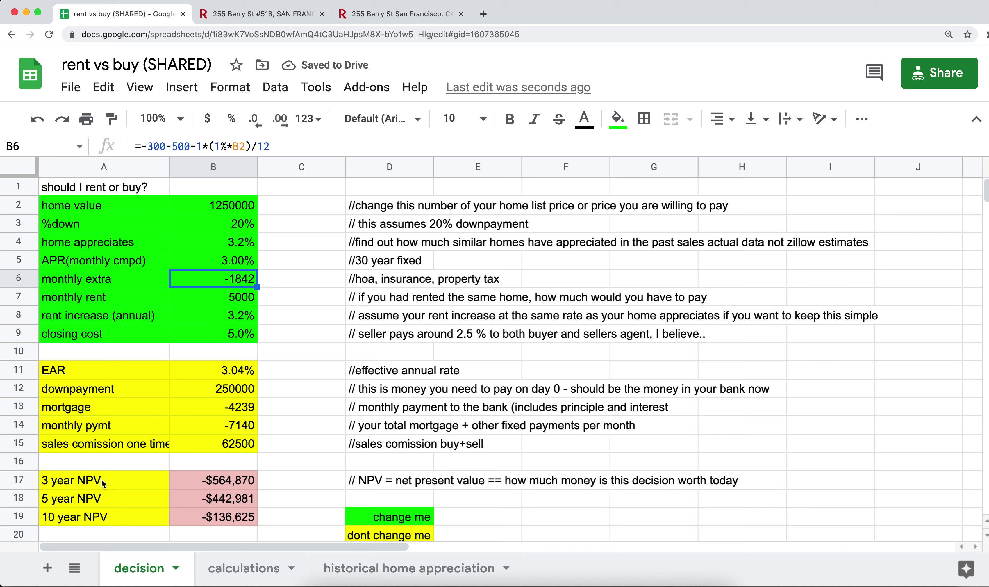
left_click_drag(101, 478, 219, 521)
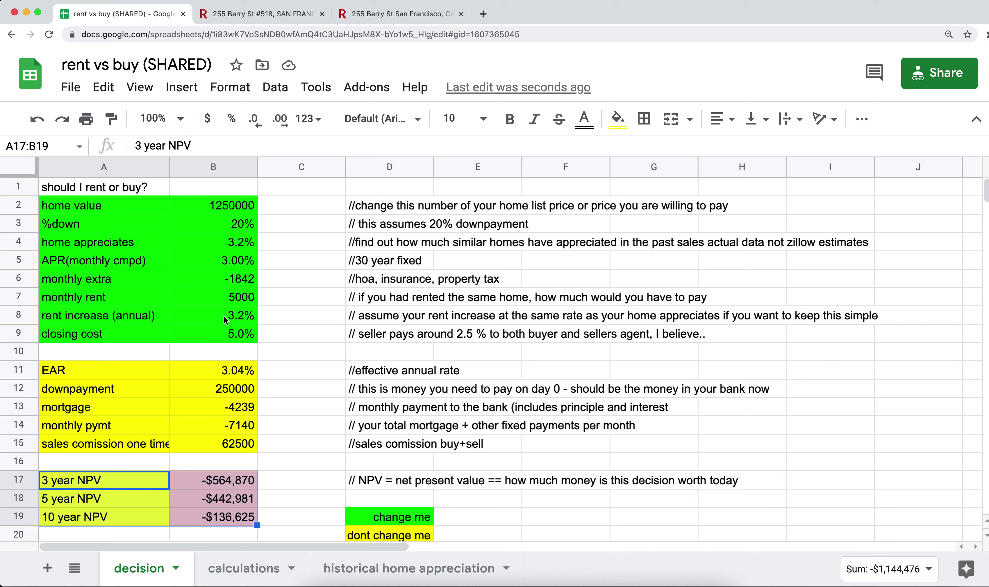
left_click(232, 240)
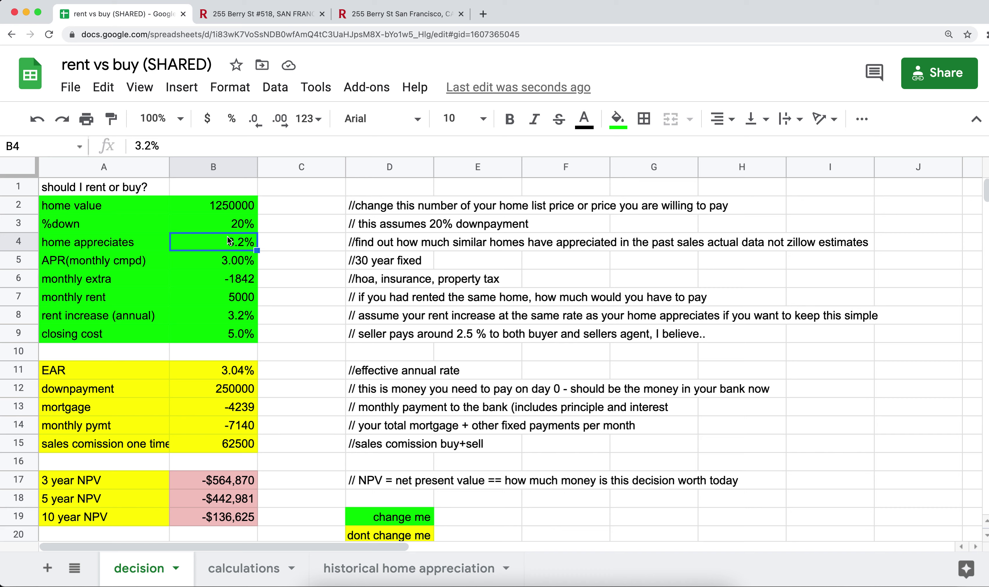
left_click(225, 316)
left_click(235, 242)
left_click(230, 322)
left_click(238, 242)
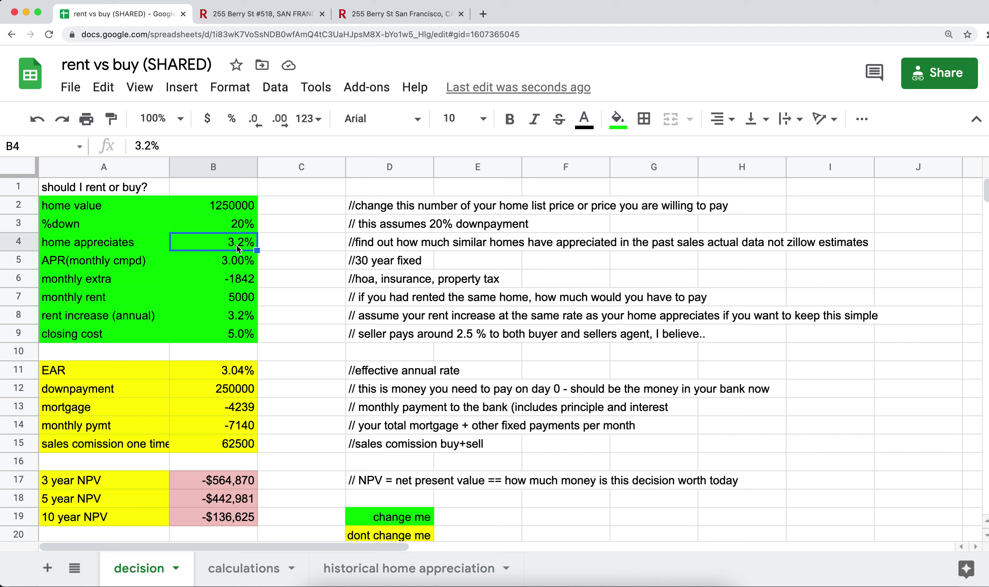
left_click(226, 318)
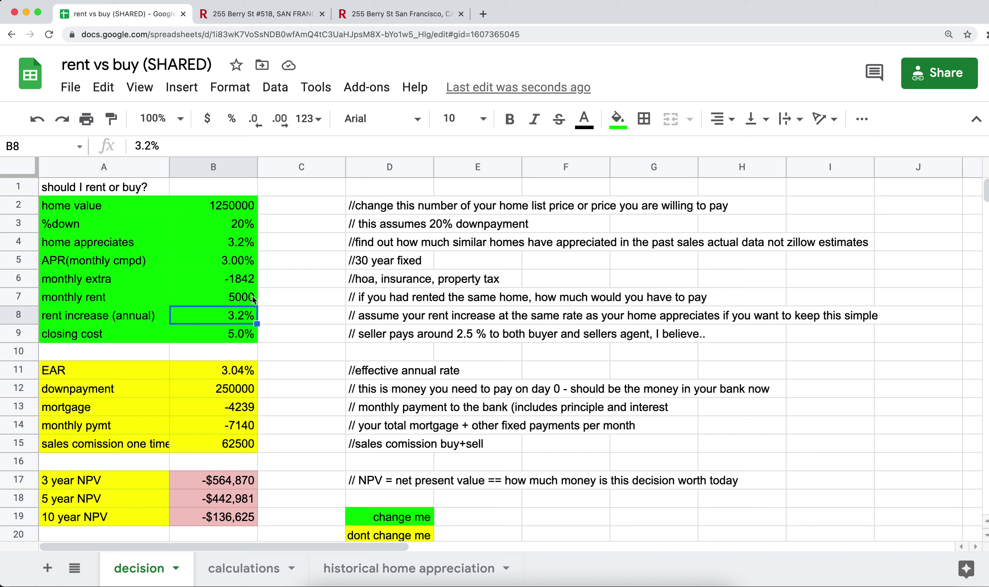
left_click(226, 247)
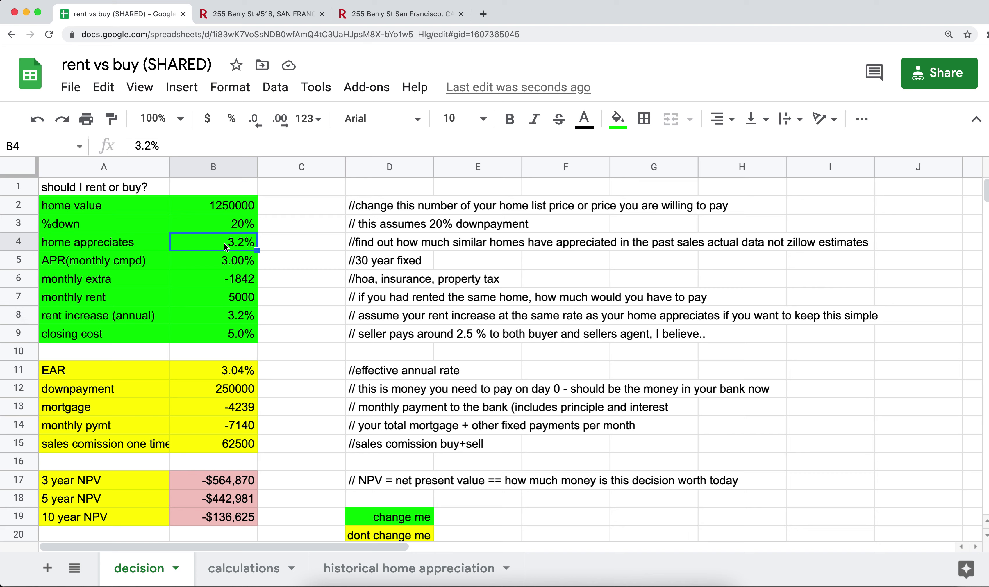
left_click(217, 314)
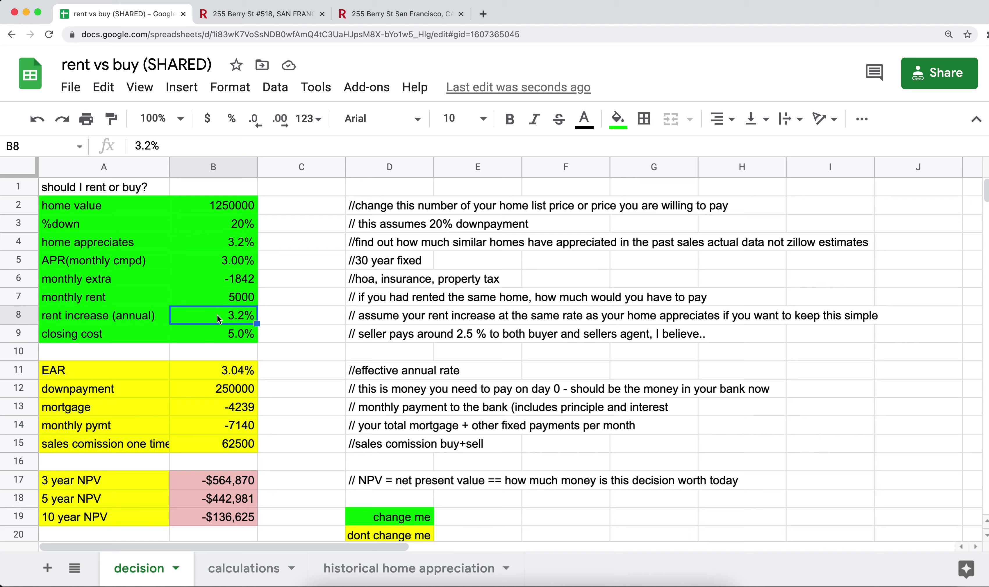
left_click(96, 192)
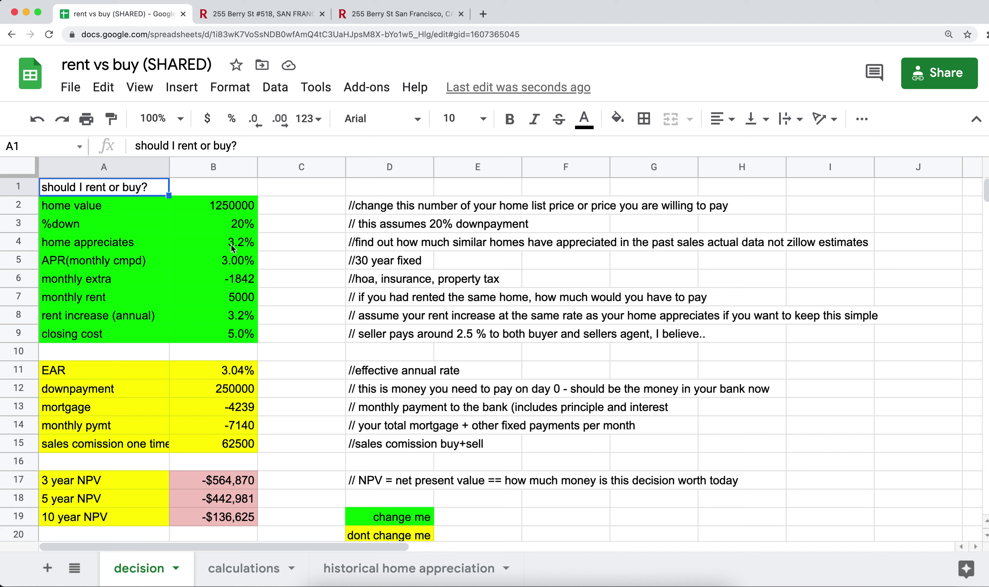
left_click(162, 481)
left_click(158, 500)
left_click(157, 518)
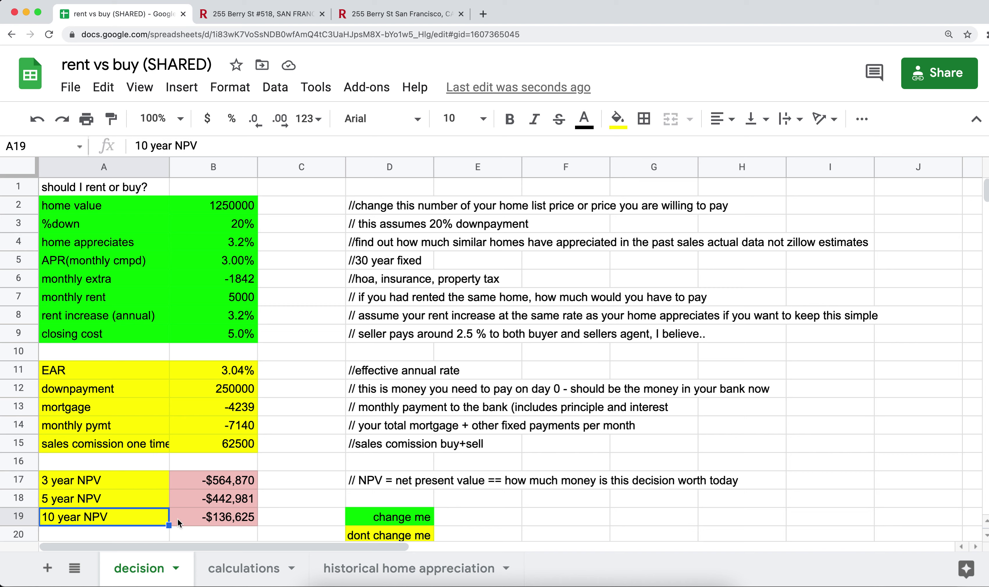
left_click(131, 533)
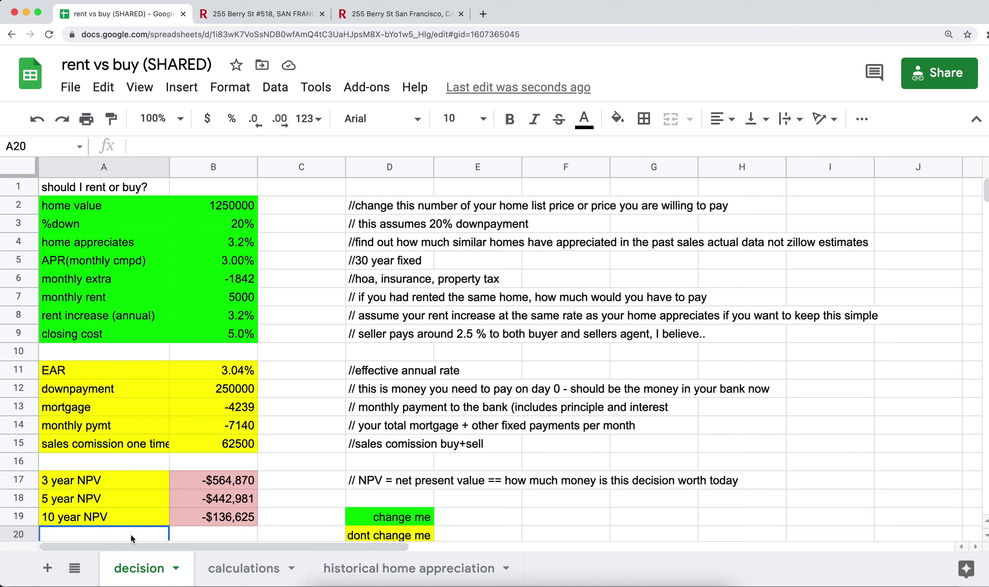